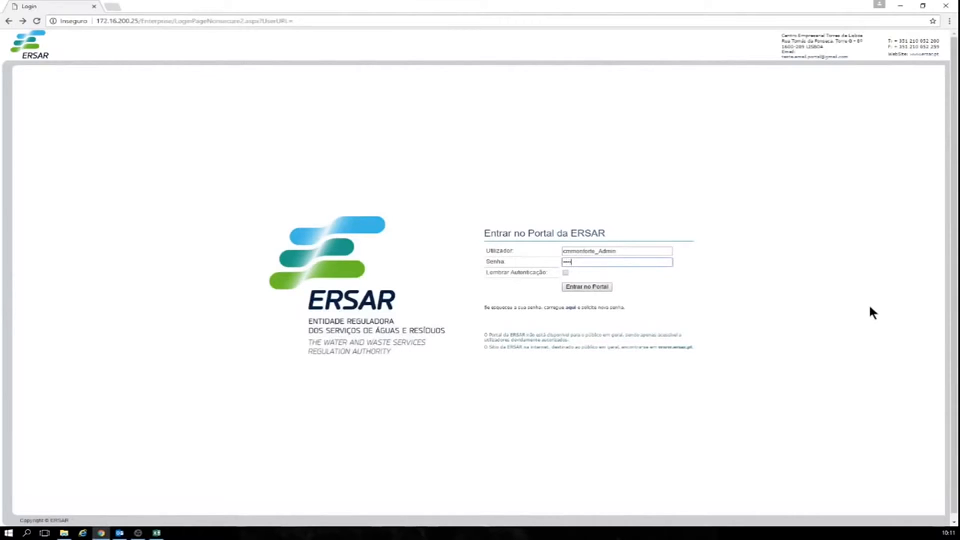
# Log in to the ERSAR portal and open the Ficheiros de apoio EG page under Reg. Económica to view the Reporte de contas files.
pyautogui.press('Return')
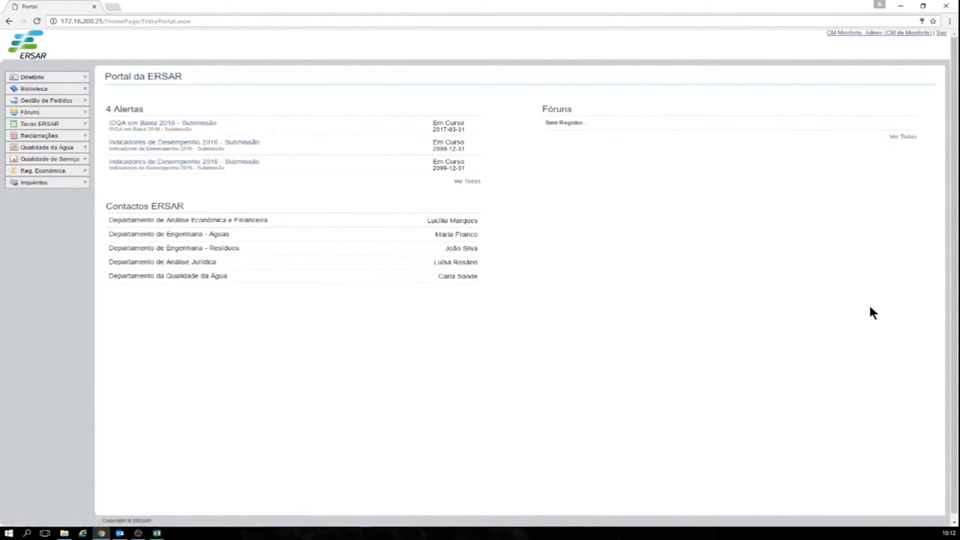
pyautogui.click(47, 170)
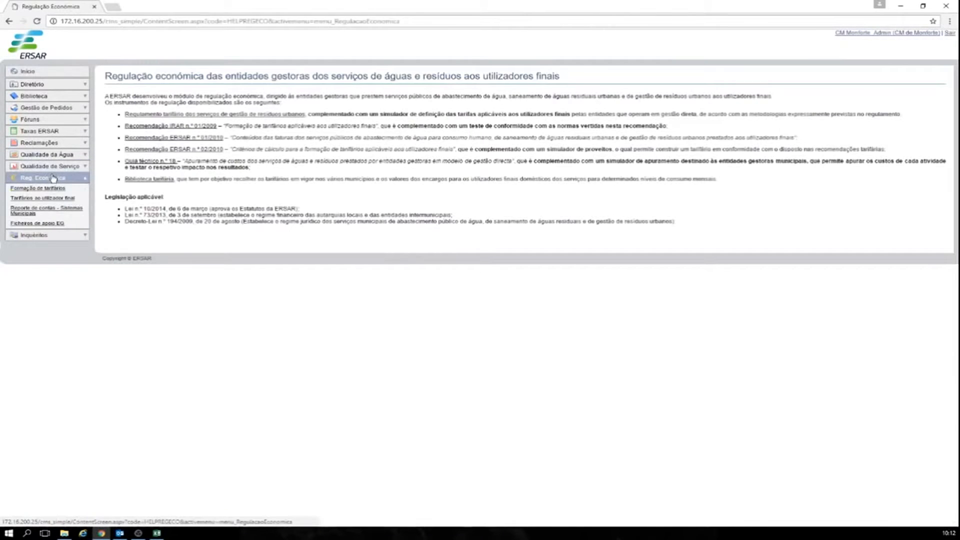
pyautogui.click(53, 223)
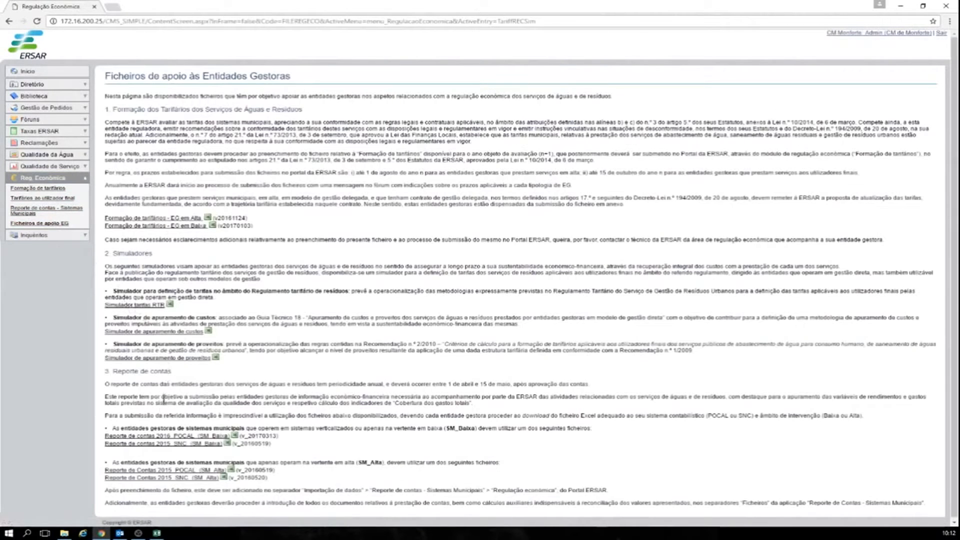
pyautogui.moveTo(114, 425); pyautogui.dragTo(287, 481)
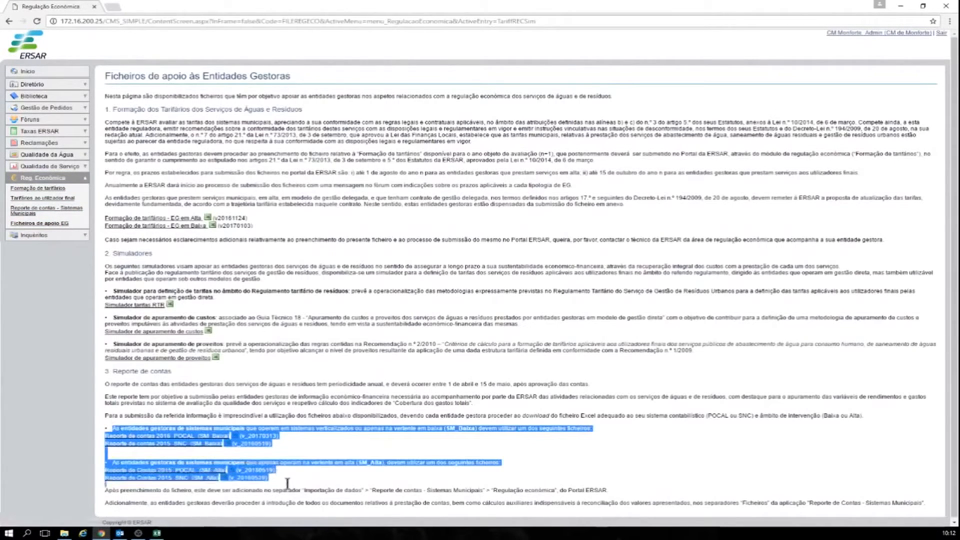
pyautogui.click(314, 448)
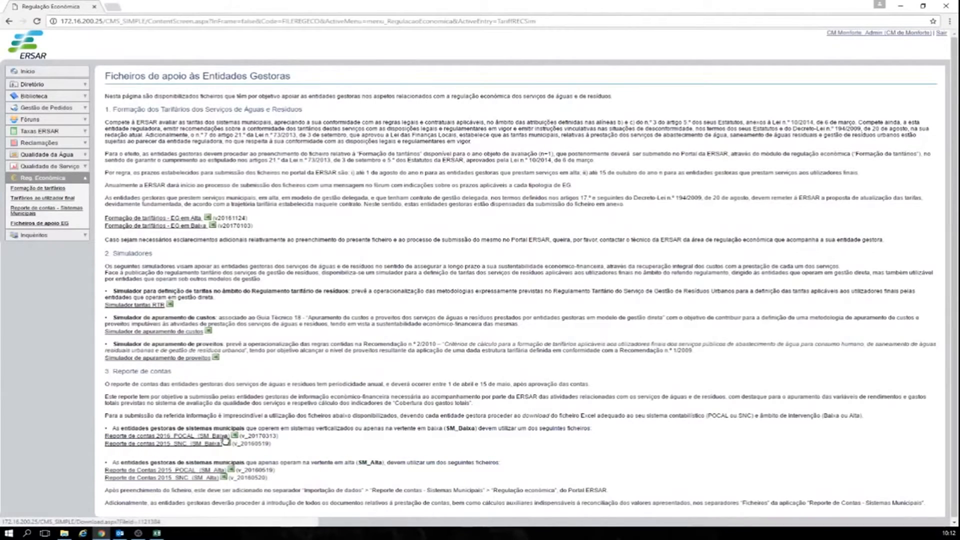
# Switch to the Reporte de contas workbook in Excel and choose the Reporte de contas 2016 folder for saving a copy.
pyautogui.click(157, 534)
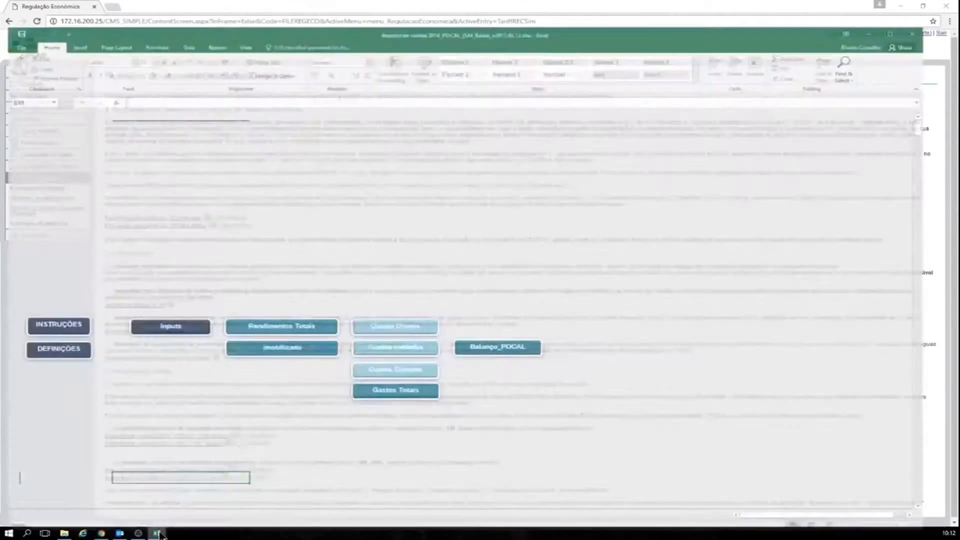
pyautogui.click(11, 17)
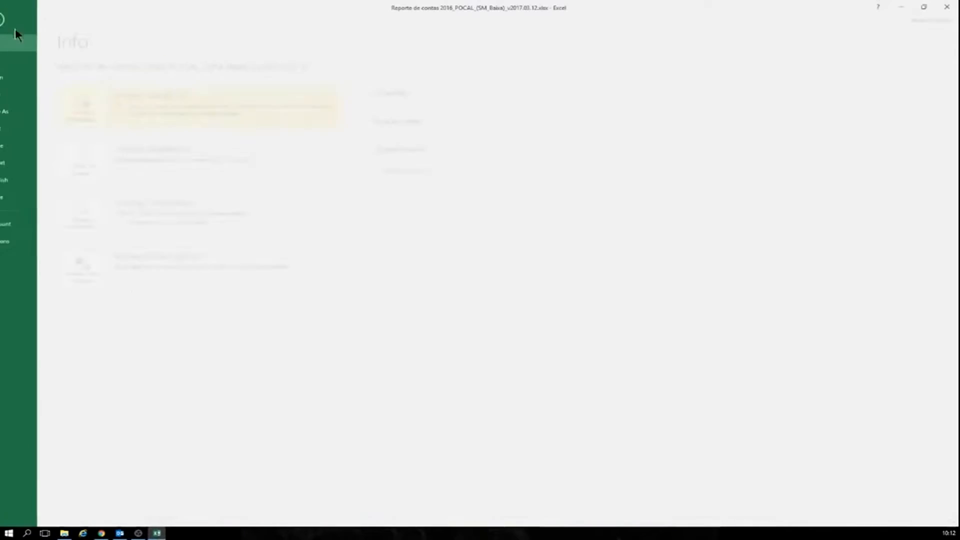
pyautogui.click(25, 111)
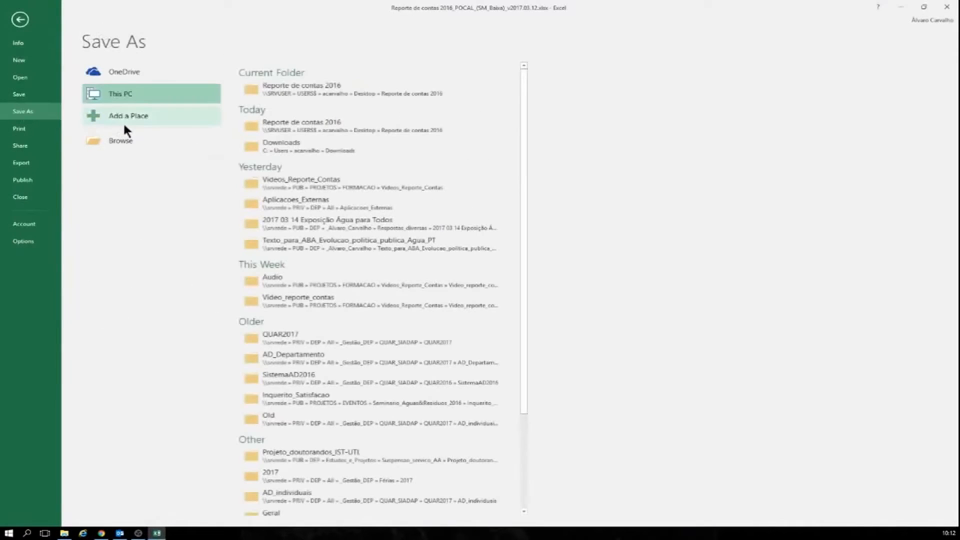
pyautogui.click(289, 88)
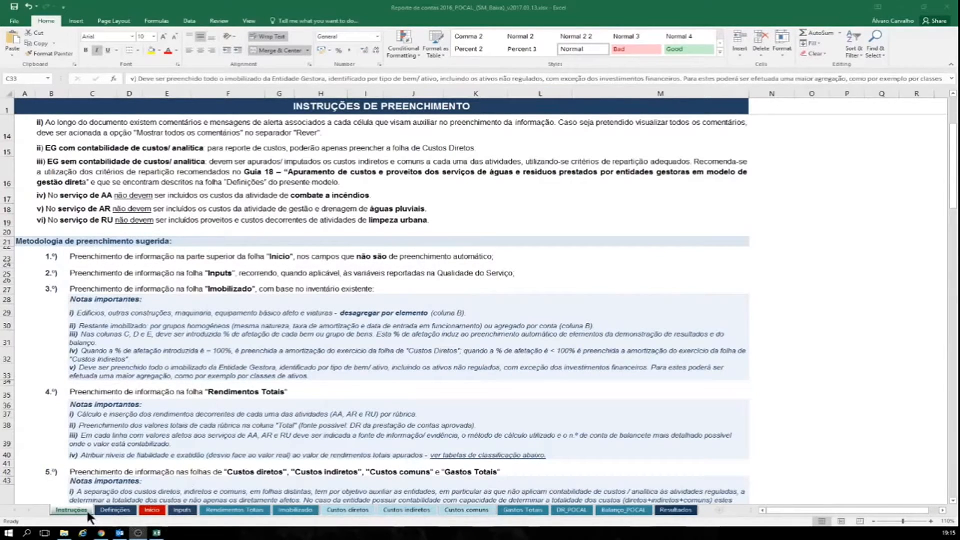
# Read through the cost and allocation definitions on the Definições sheet.
pyautogui.click(125, 511)
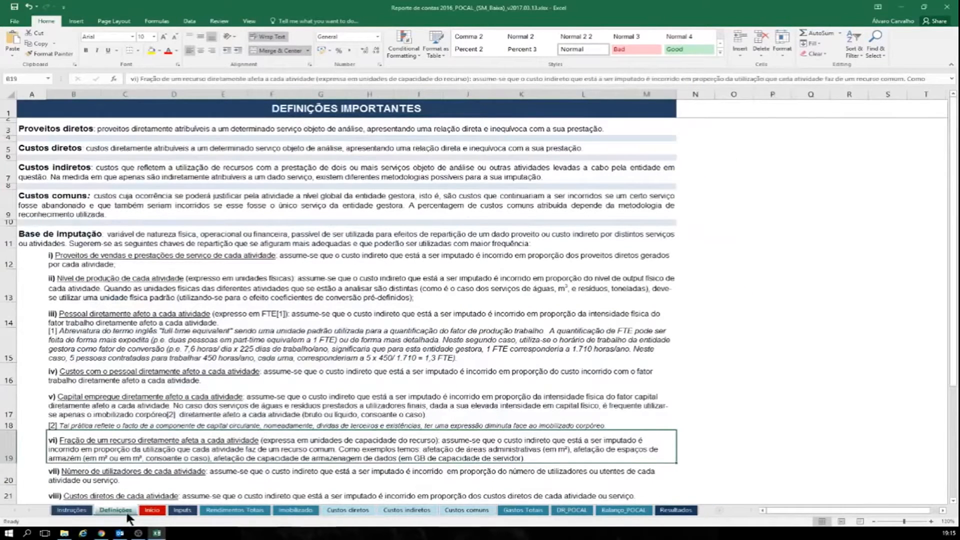
pyautogui.scroll(-5, 530, 435)
pyautogui.scroll(5, 530, 436)
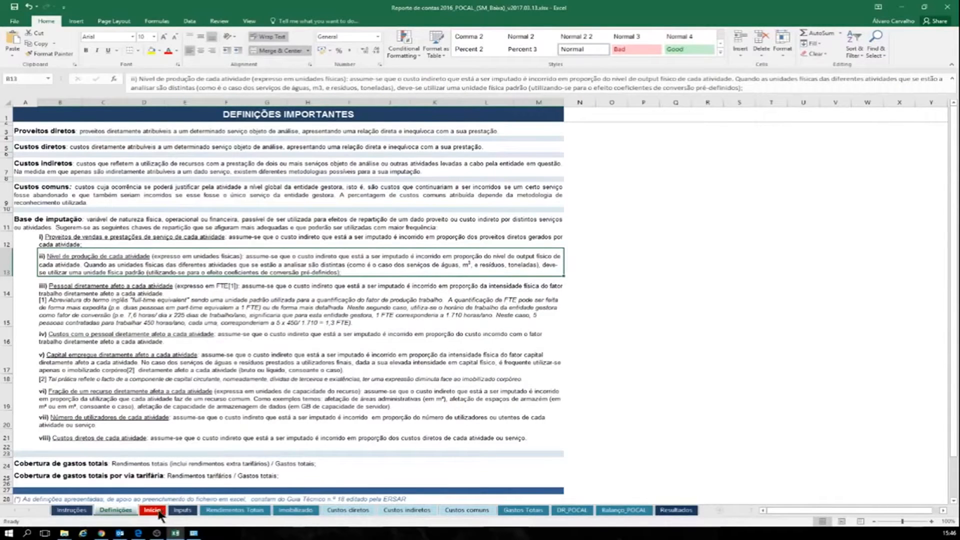
# Open the Início sheet and set Identificação da entidade gestora (EG) to CM da Azambuja.
pyautogui.click(156, 510)
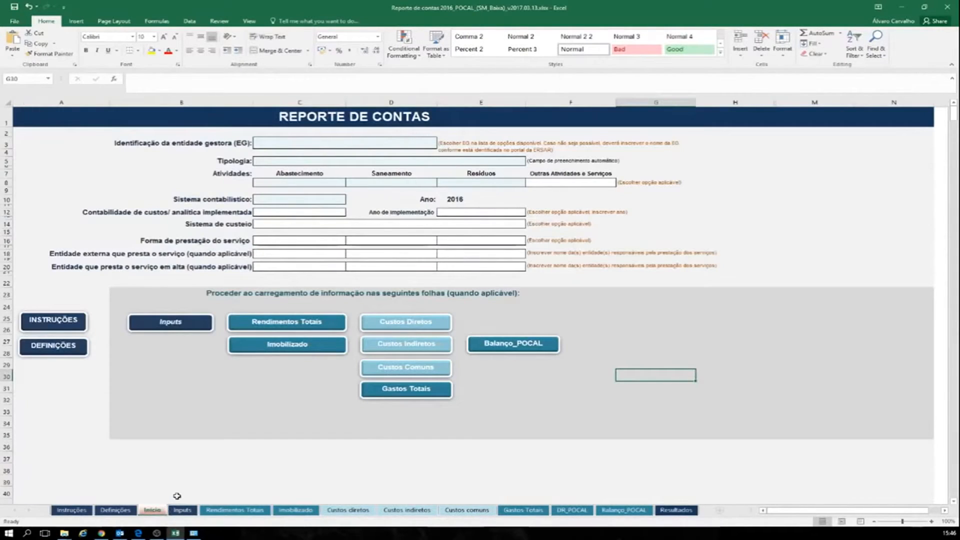
pyautogui.moveTo(312, 151); pyautogui.dragTo(461, 207)
pyautogui.moveTo(323, 212); pyautogui.dragTo(491, 265)
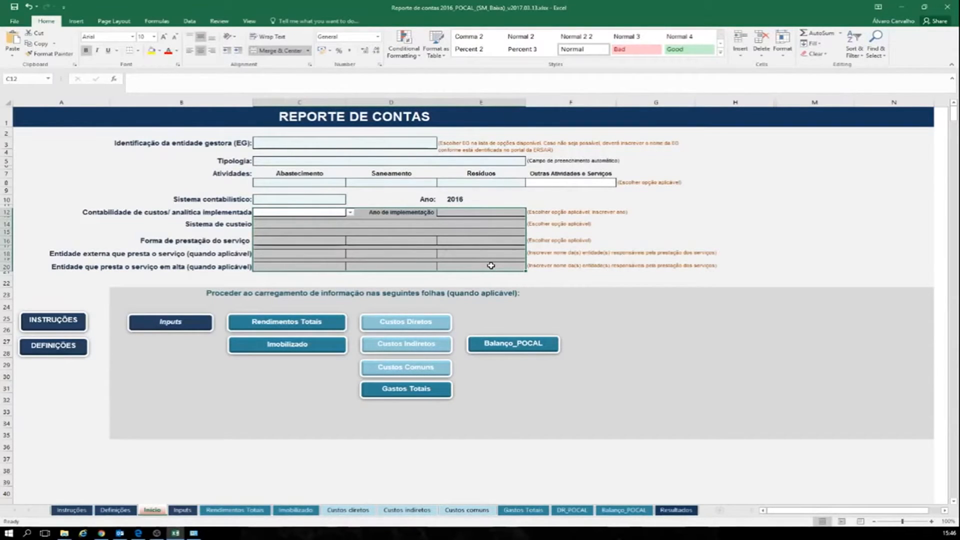
pyautogui.click(433, 143)
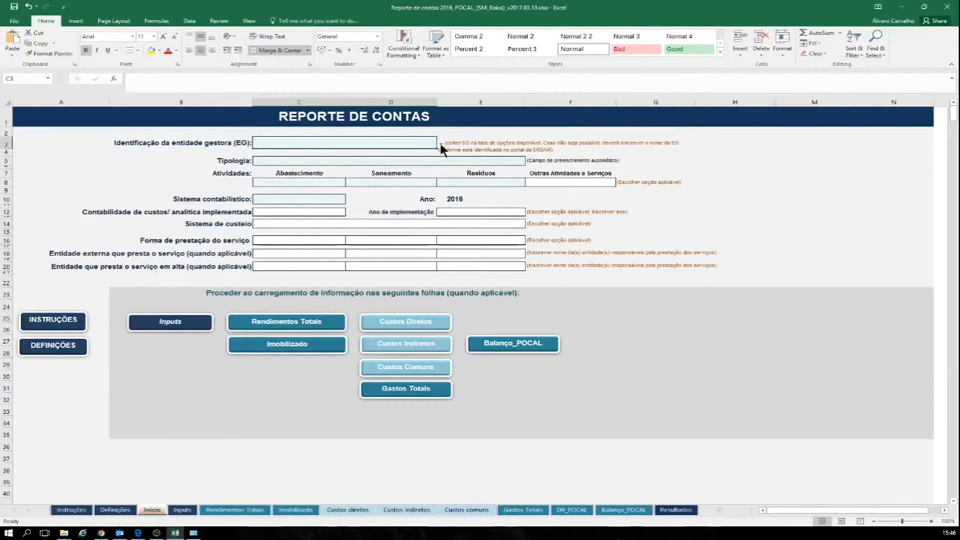
pyautogui.click(441, 143)
pyautogui.click(386, 170)
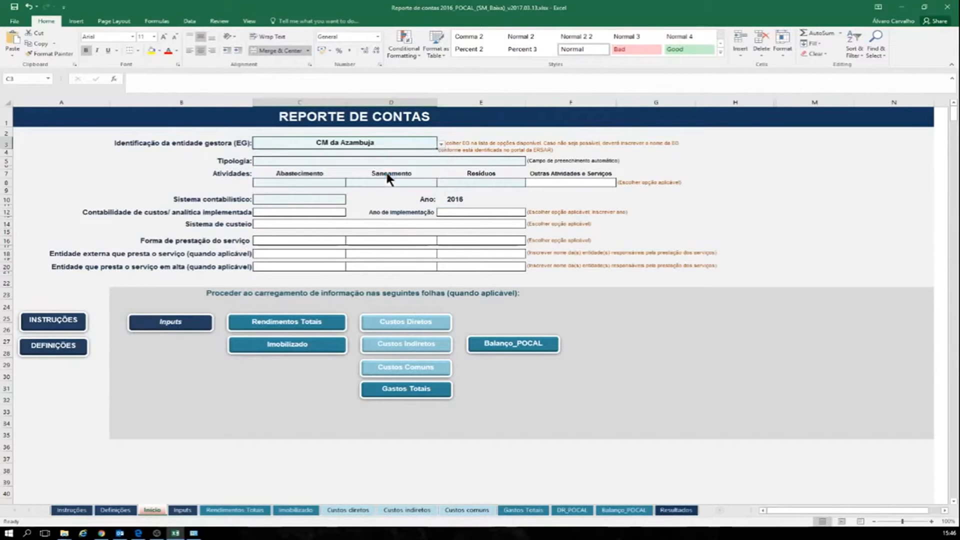
pyautogui.click(467, 149)
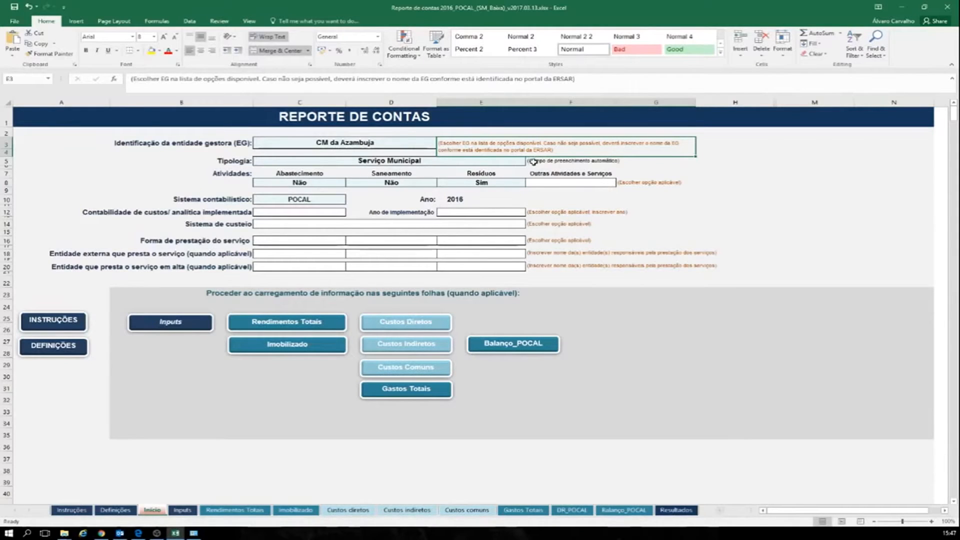
# Set the Outras Atividades e Serviços field to Sim.
pyautogui.click(536, 182)
pyautogui.moveTo(498, 212); pyautogui.dragTo(503, 266)
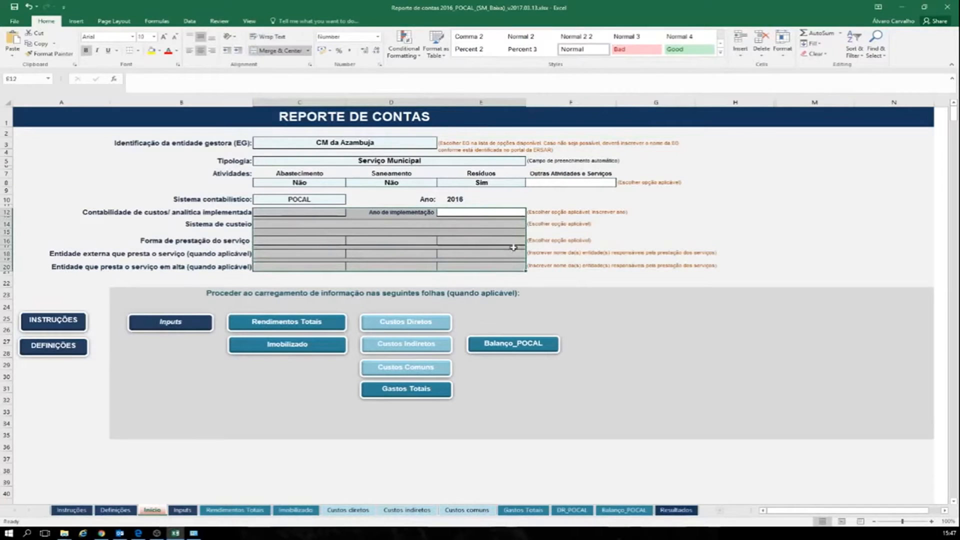
pyautogui.click(548, 182)
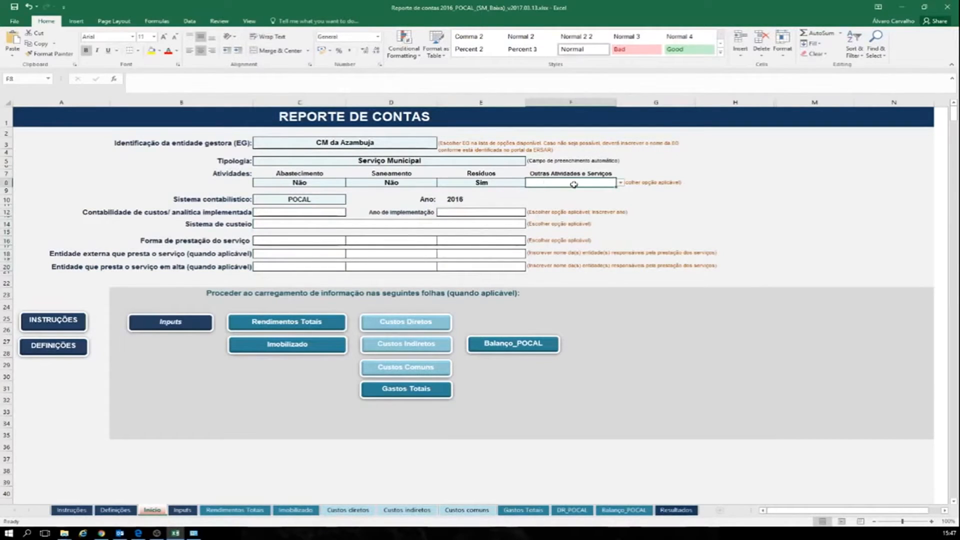
pyautogui.click(619, 181)
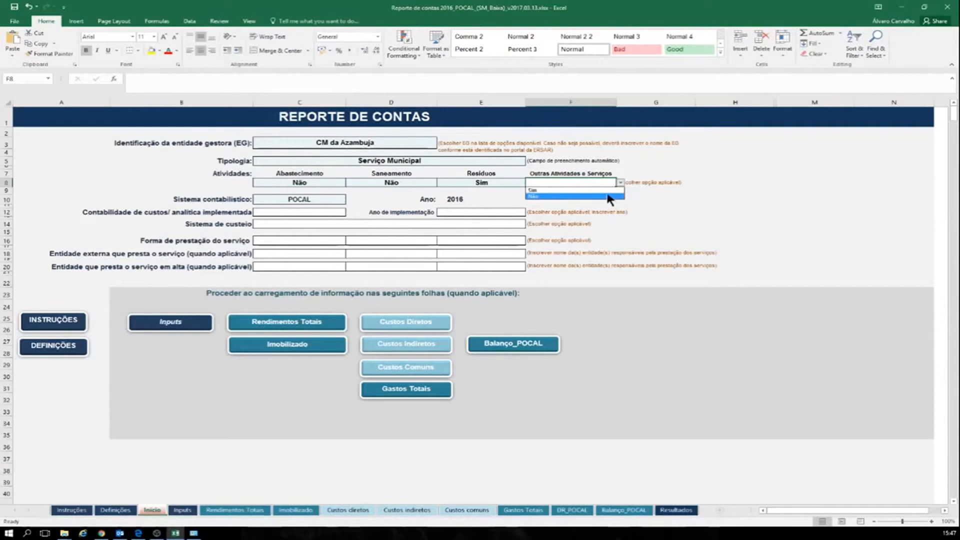
pyautogui.click(605, 190)
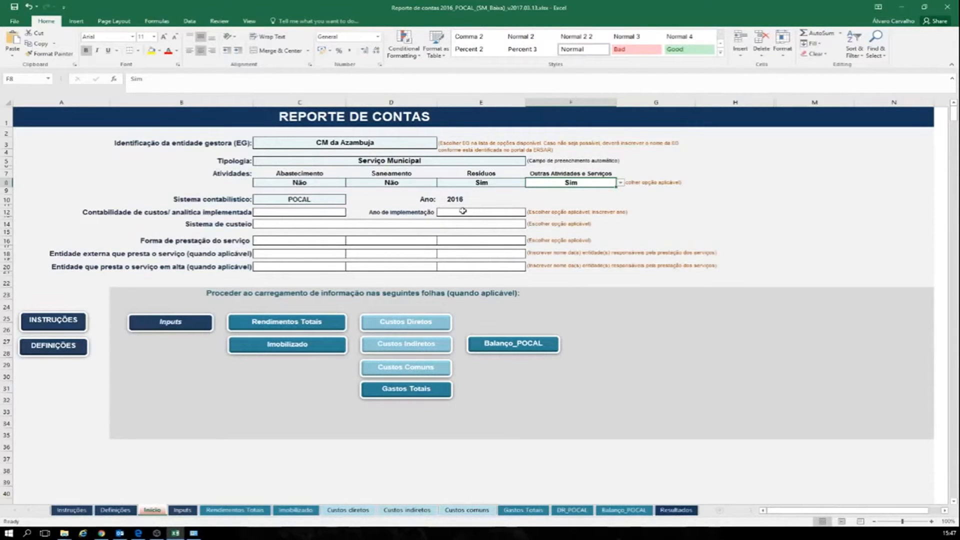
# Set Contabilidade de custos/analítica implementada to Sim.
pyautogui.click(336, 212)
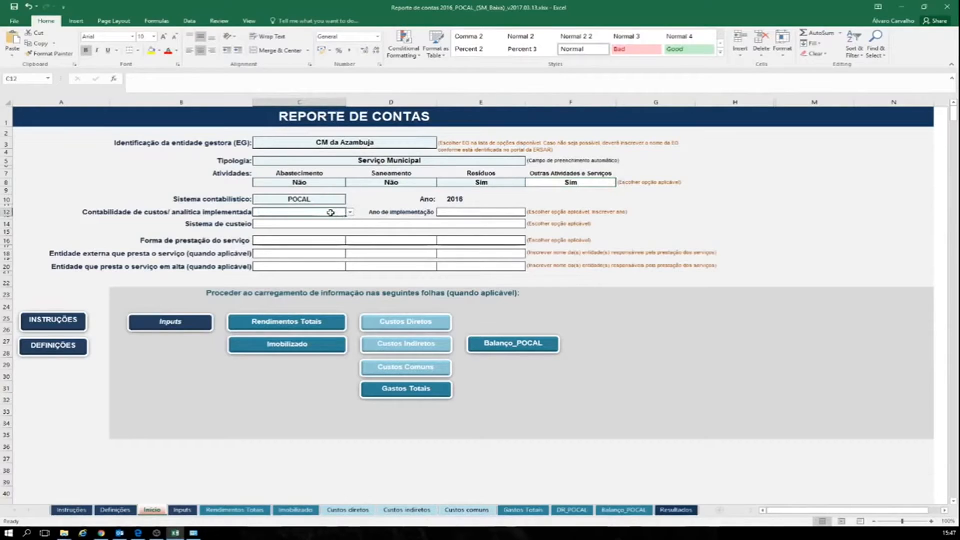
pyautogui.click(350, 212)
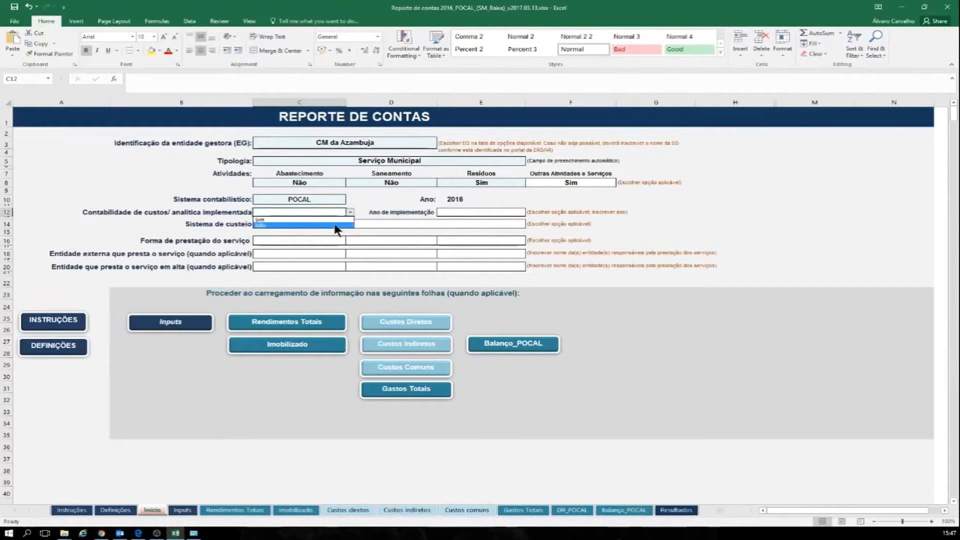
pyautogui.click(202, 211)
pyautogui.click(202, 212)
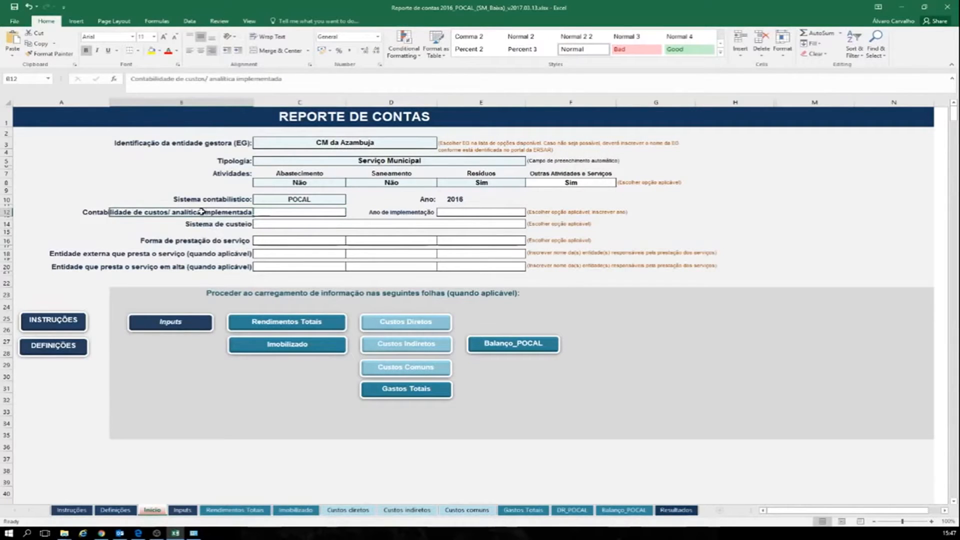
pyautogui.click(319, 213)
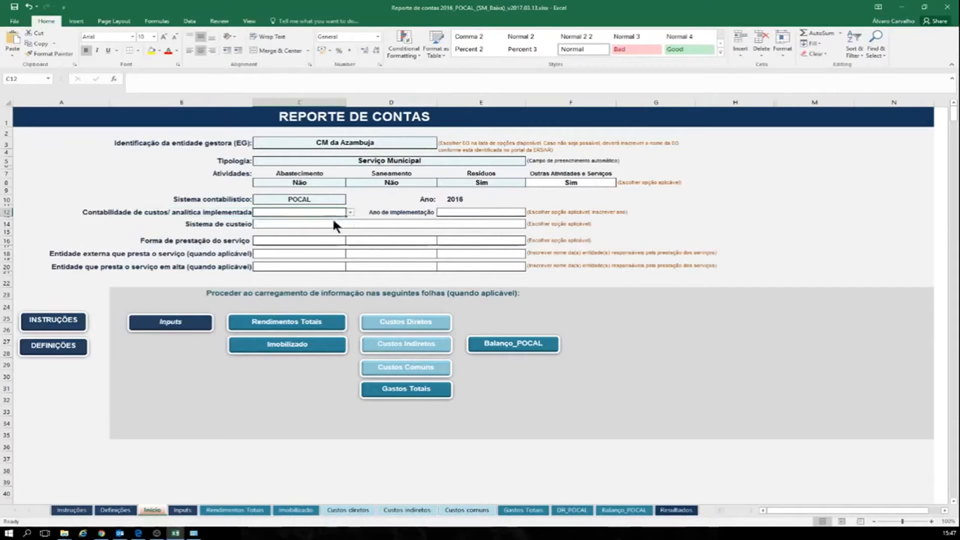
pyautogui.write('Sim')
# Enter 2012 as the Ano de implementação of the cost accounting.
pyautogui.click(453, 212)
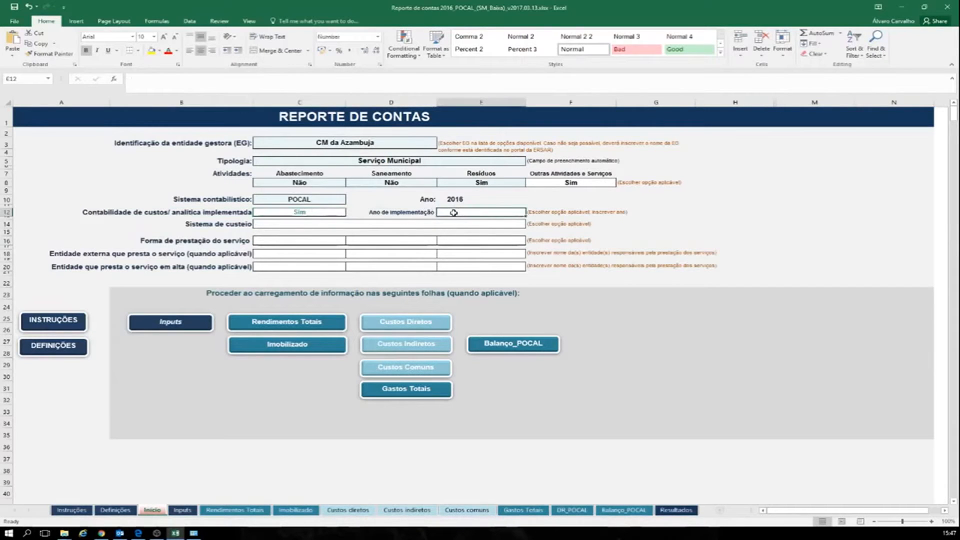
pyautogui.write('2012')
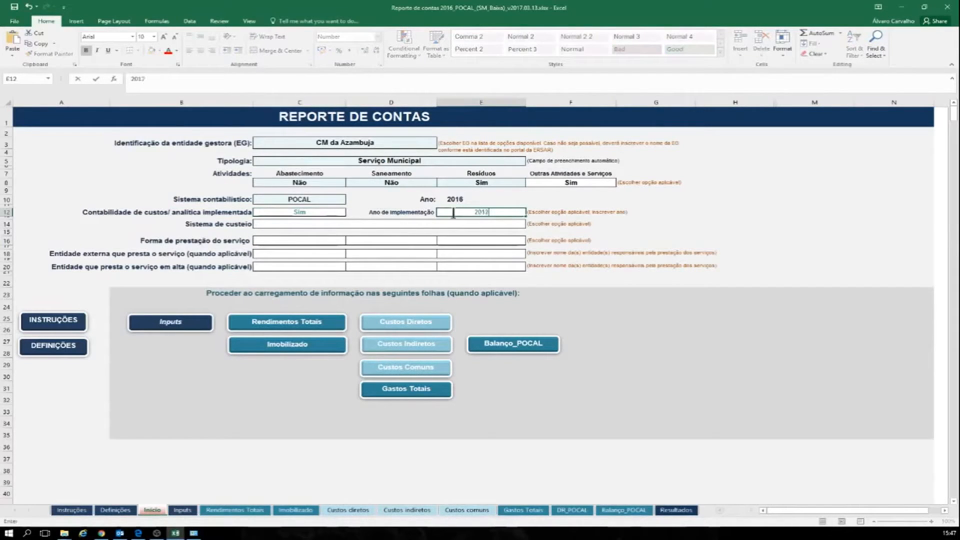
pyautogui.press('Return')
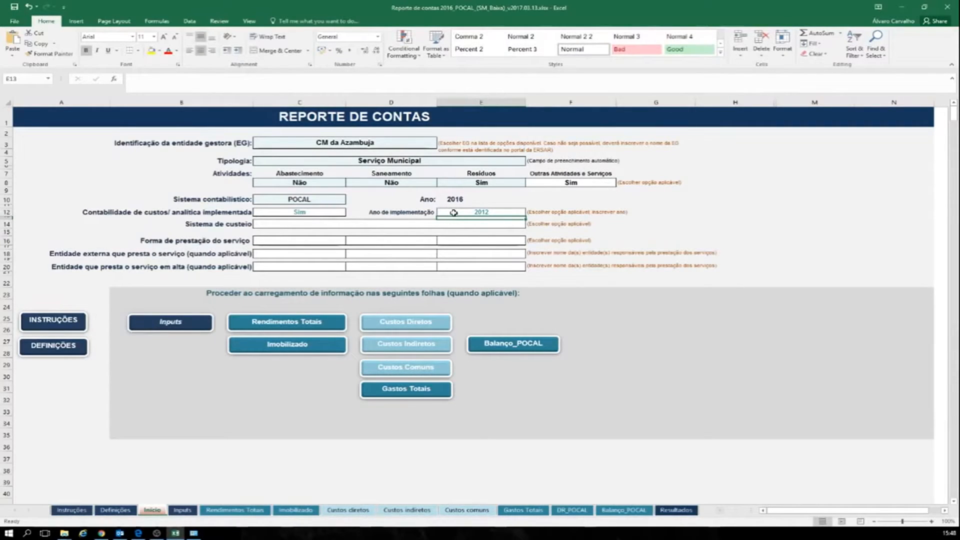
# Set Sistema de custeio to Custeio por atividades ou método ABC (Activity Based Costing).
pyautogui.click(455, 225)
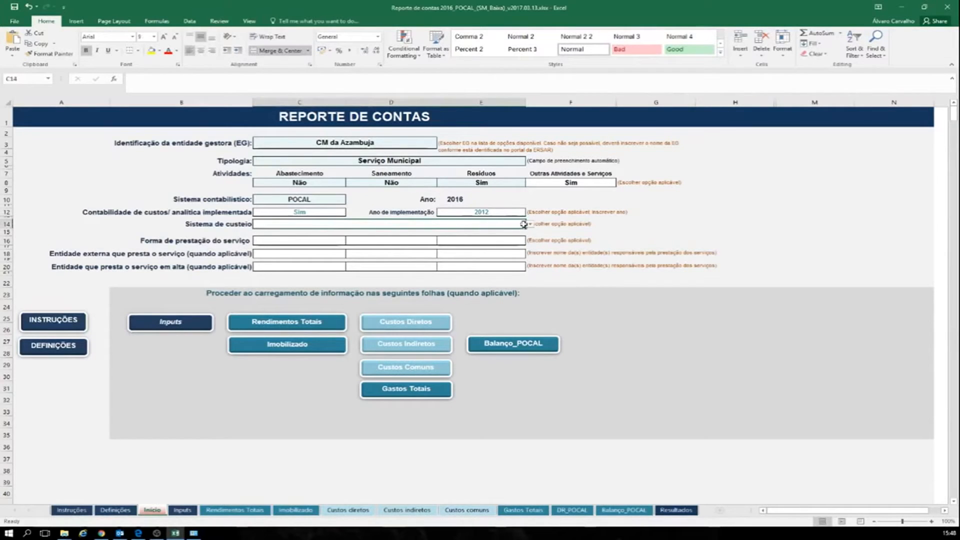
pyautogui.click(529, 224)
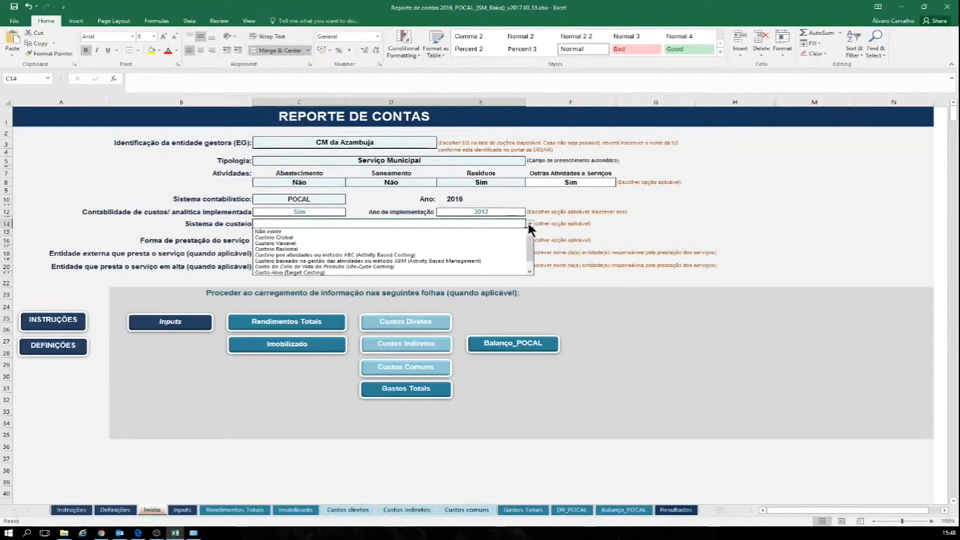
pyautogui.click(489, 254)
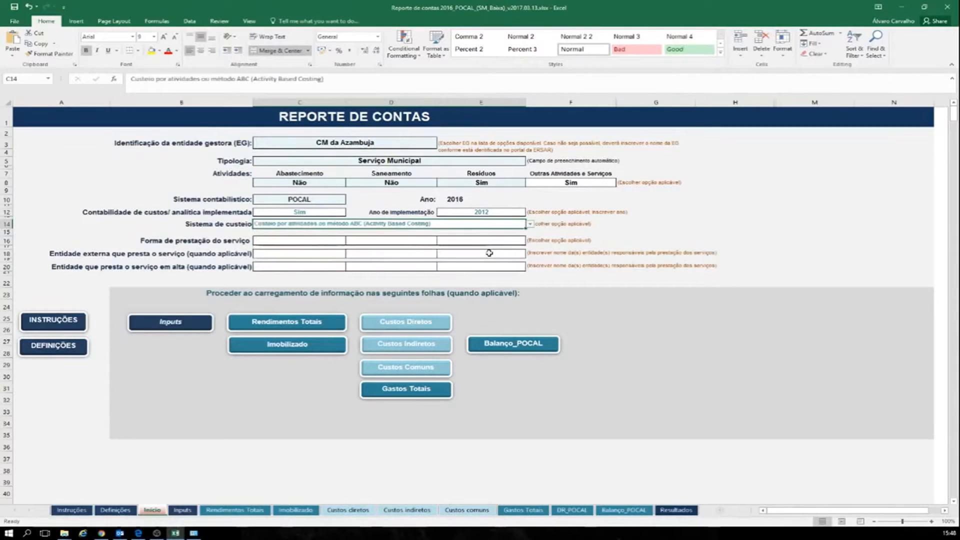
# Set the Forma de prestação do serviço for Abastecimento to Contratado a entidade externa.
pyautogui.click(336, 240)
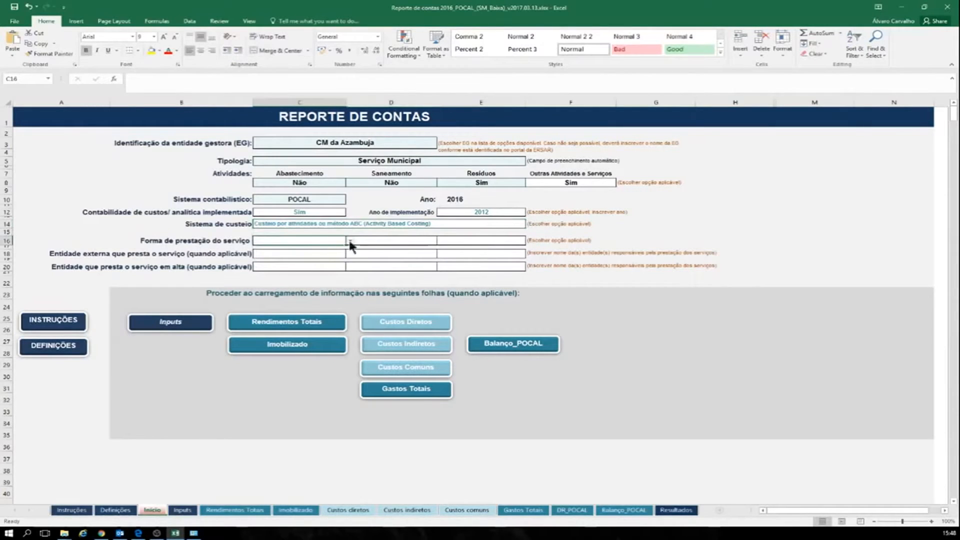
pyautogui.click(366, 242)
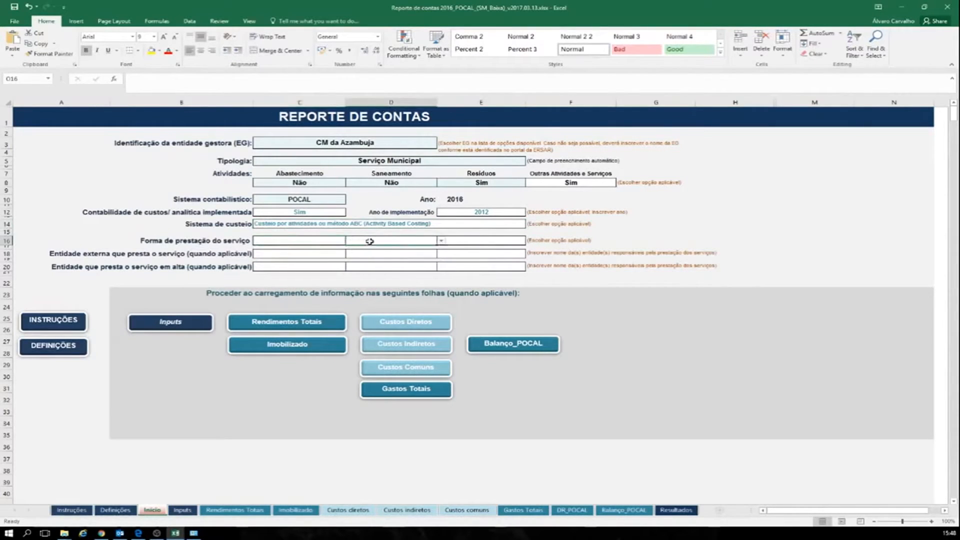
pyautogui.click(459, 243)
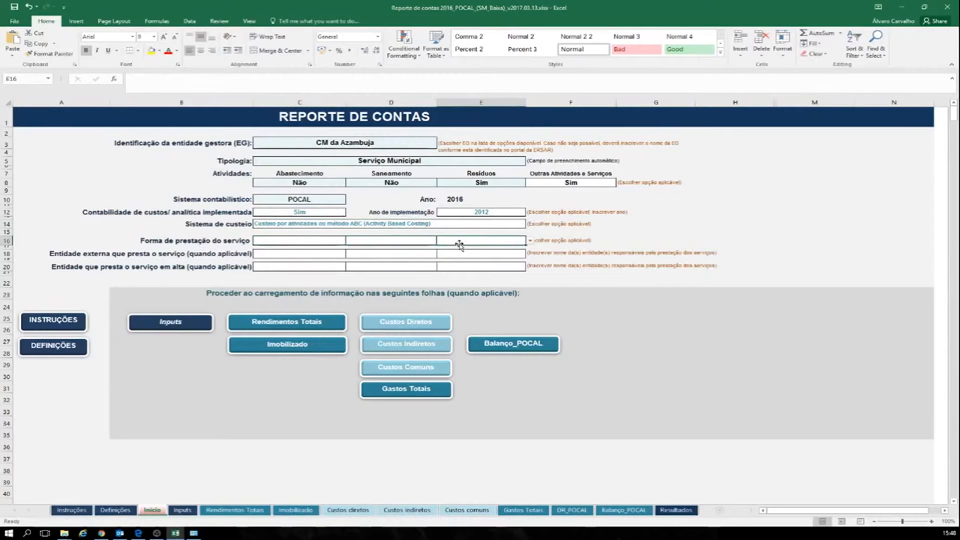
pyautogui.click(339, 242)
pyautogui.click(350, 240)
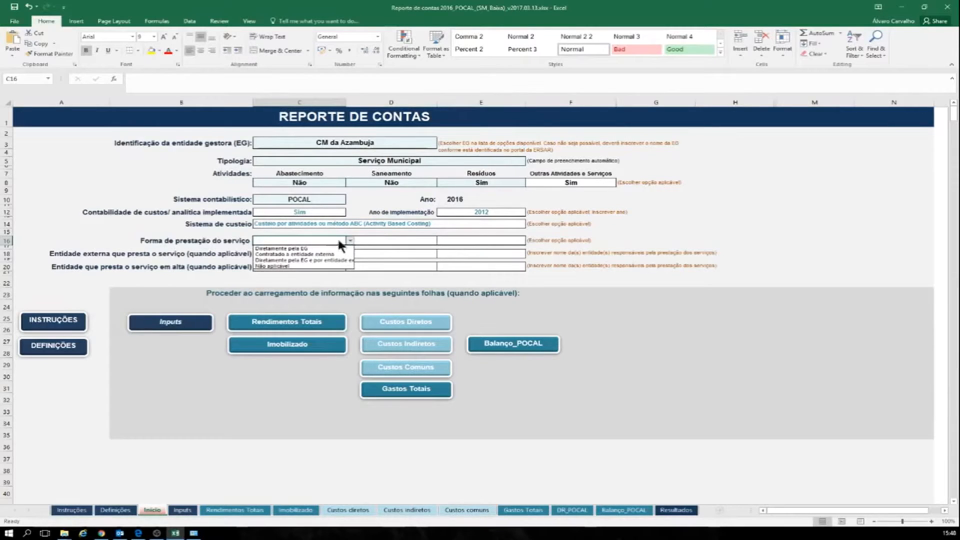
pyautogui.click(244, 240)
pyautogui.click(240, 239)
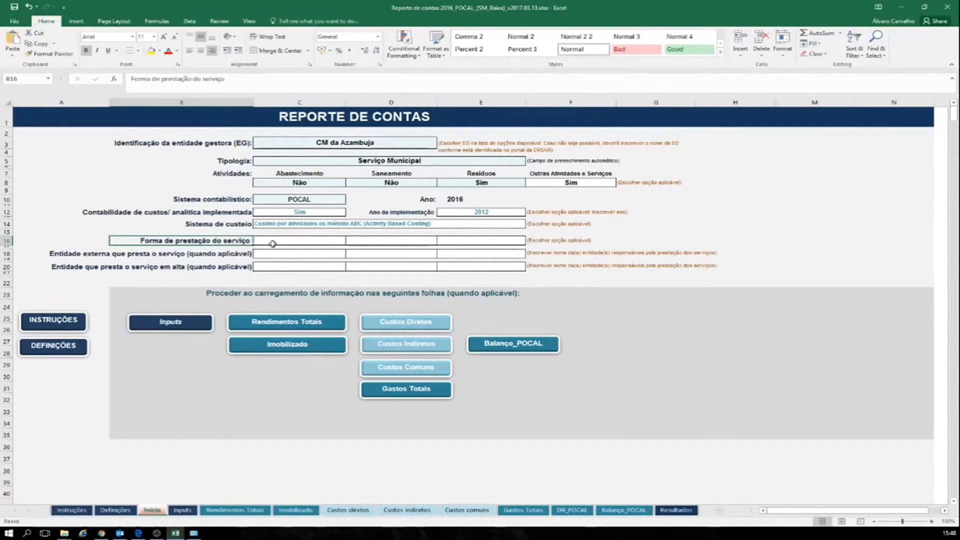
pyautogui.click(289, 243)
pyautogui.click(350, 240)
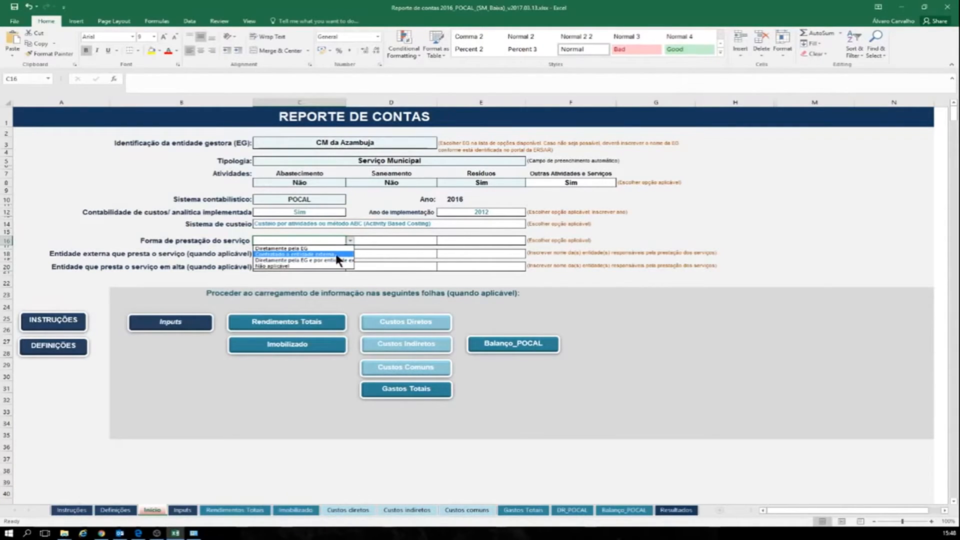
pyautogui.click(336, 255)
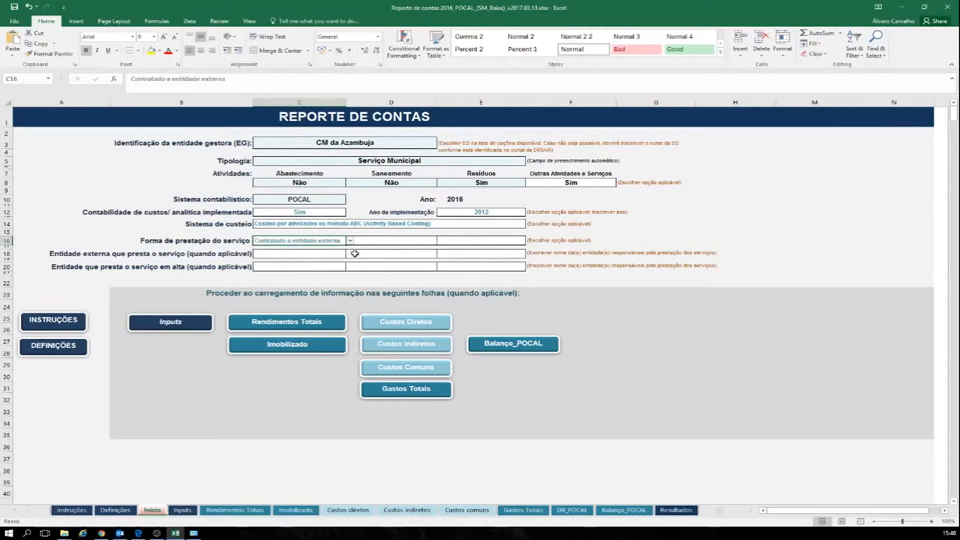
# Set the Forma de prestação do serviço for Saneamento to Diretamente pela EG.
pyautogui.click(393, 241)
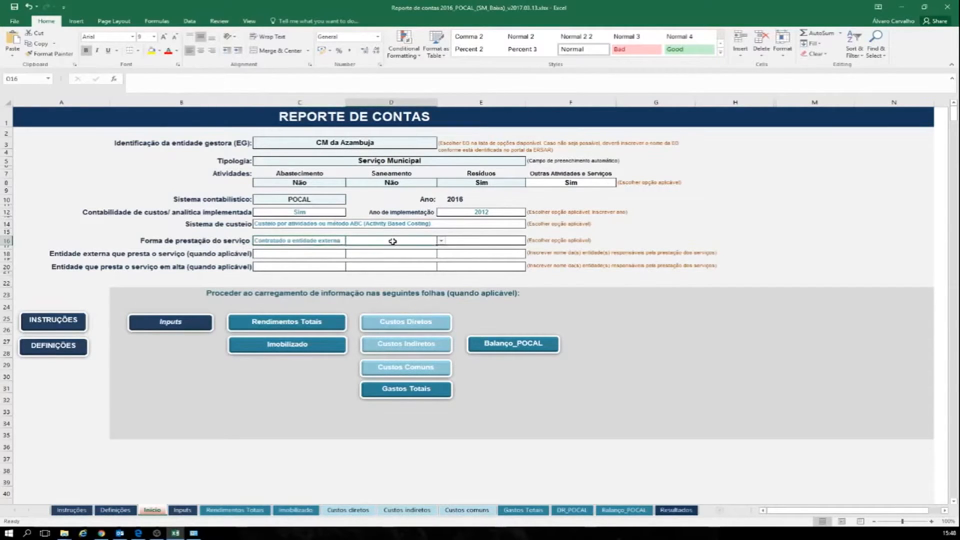
pyautogui.click(441, 241)
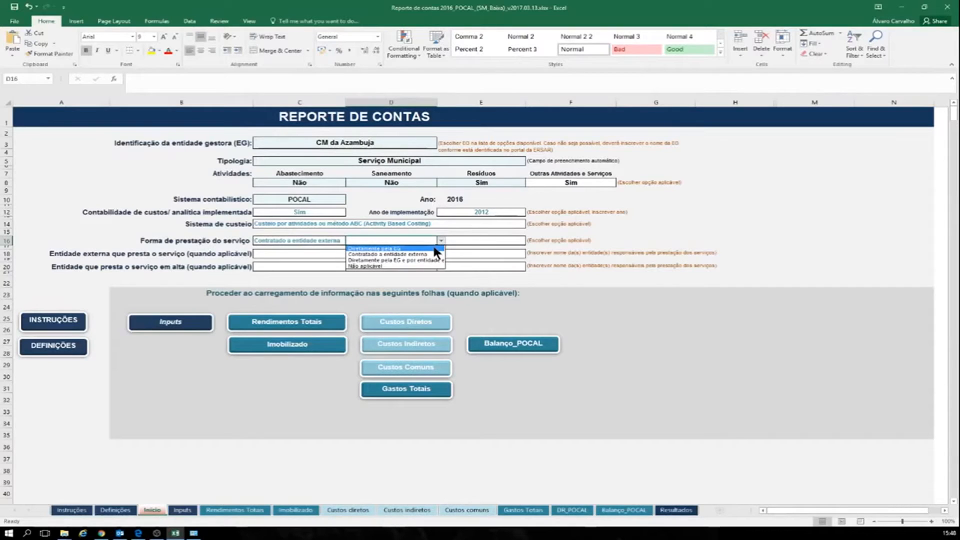
pyautogui.click(434, 249)
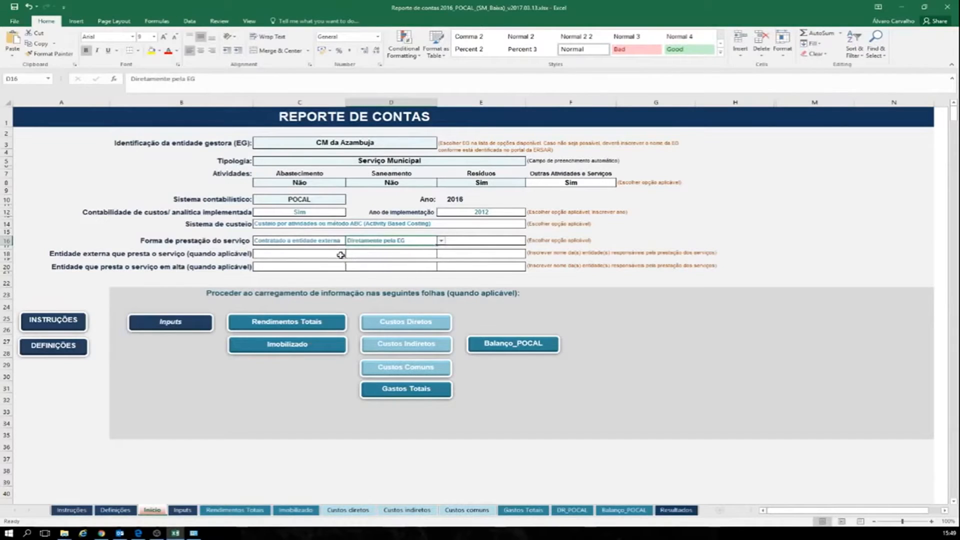
# Enter Luságua for Abastecimento and Ecorede for Resíduos as the Entidade externa que presta o serviço.
pyautogui.click(232, 254)
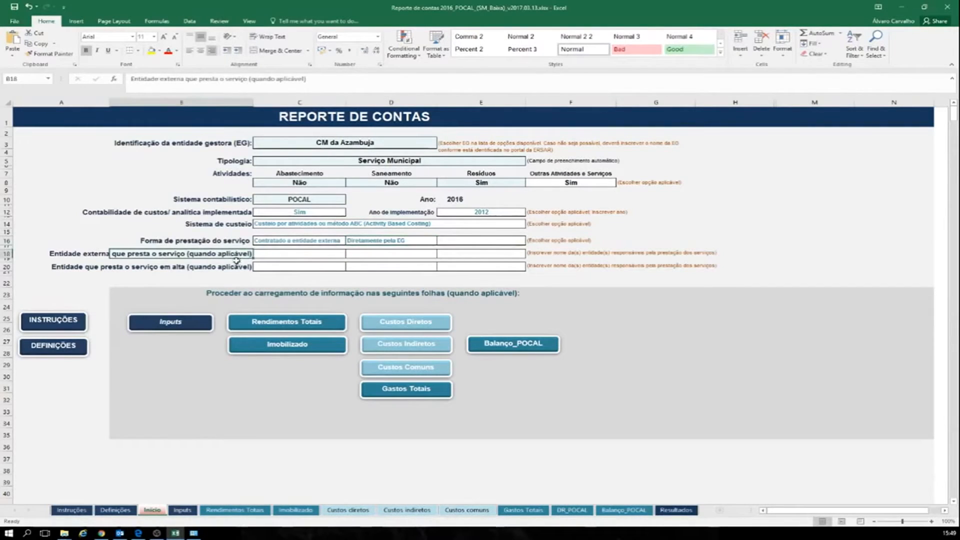
pyautogui.click(276, 256)
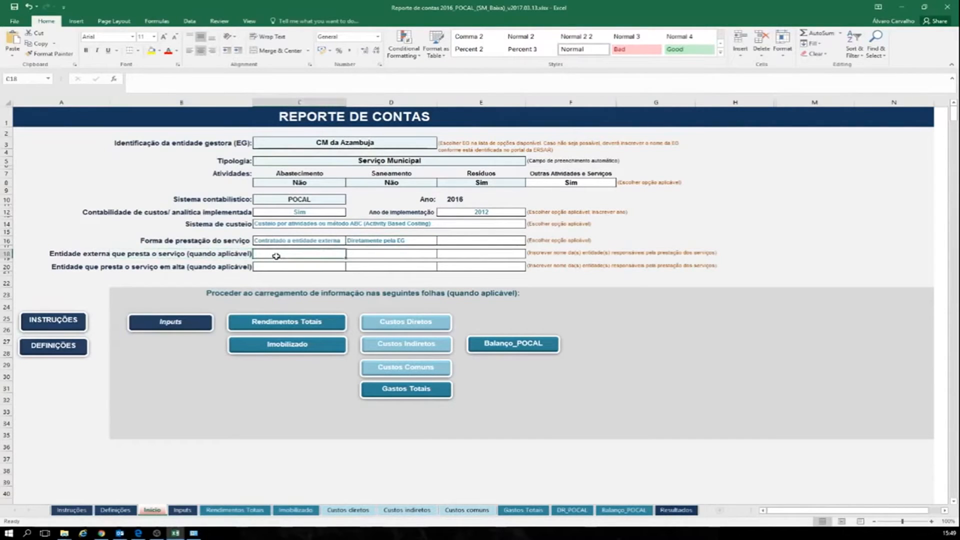
pyautogui.click(354, 257)
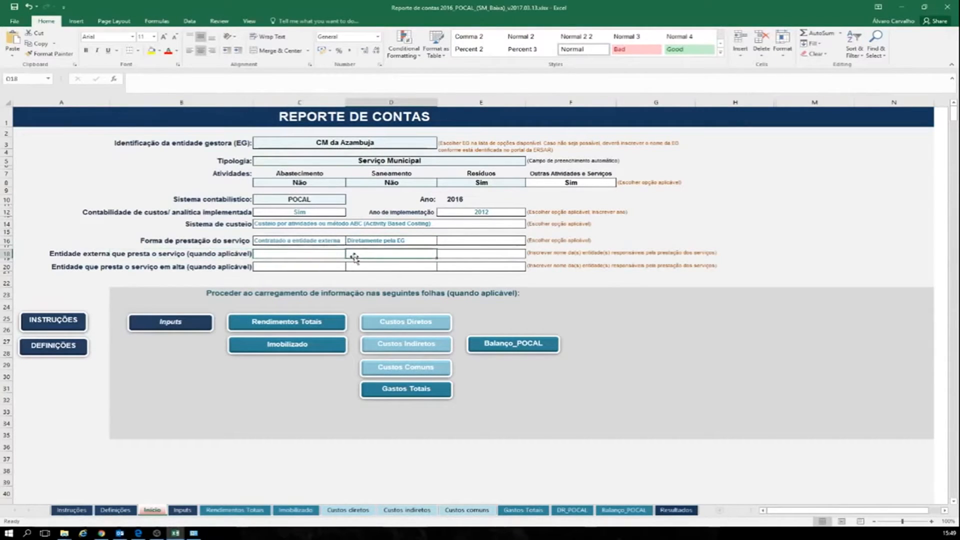
pyautogui.click(449, 257)
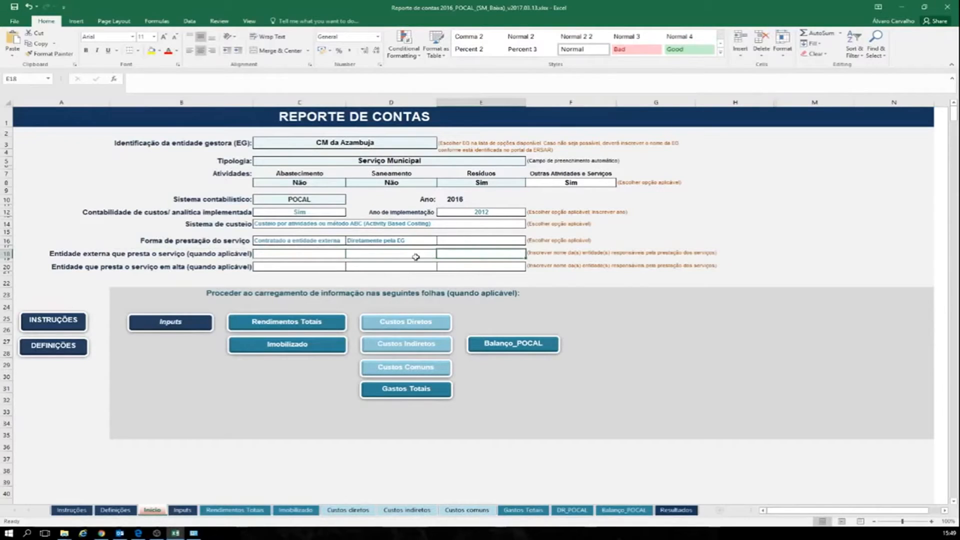
pyautogui.click(329, 253)
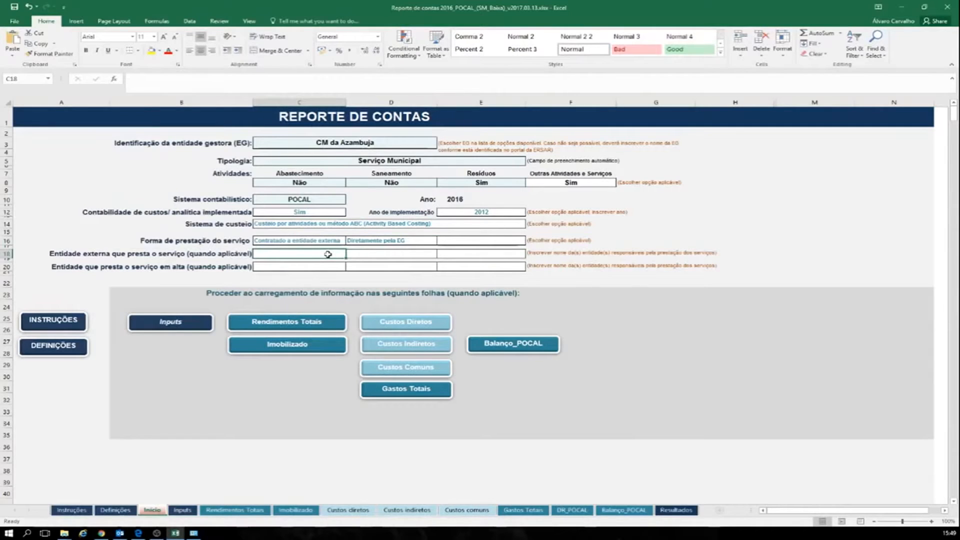
pyautogui.write('Luságua')
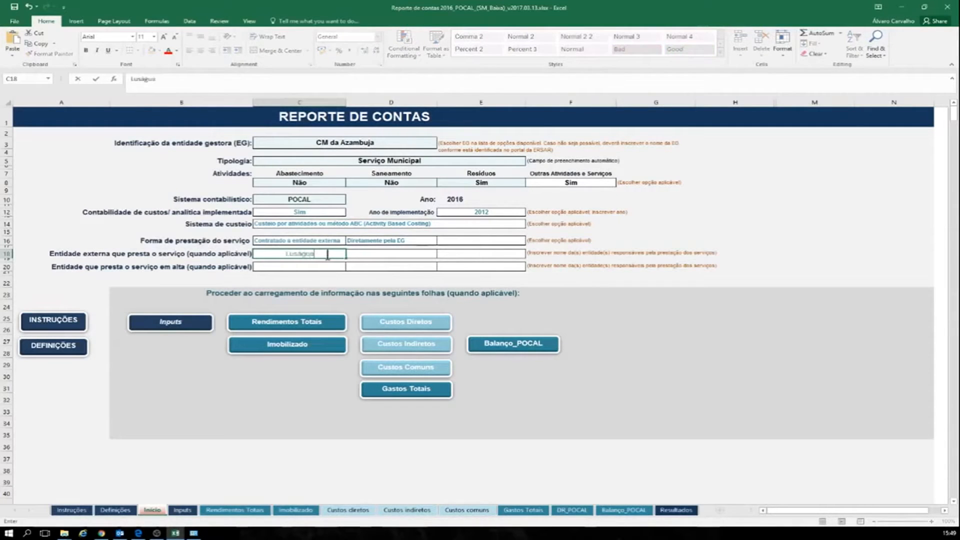
pyautogui.click(452, 254)
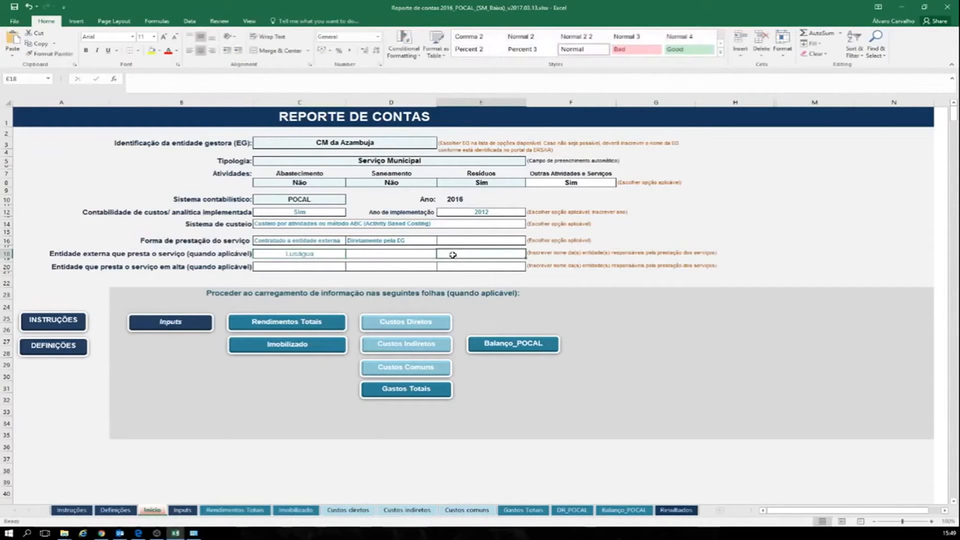
pyautogui.write('Ecorede')
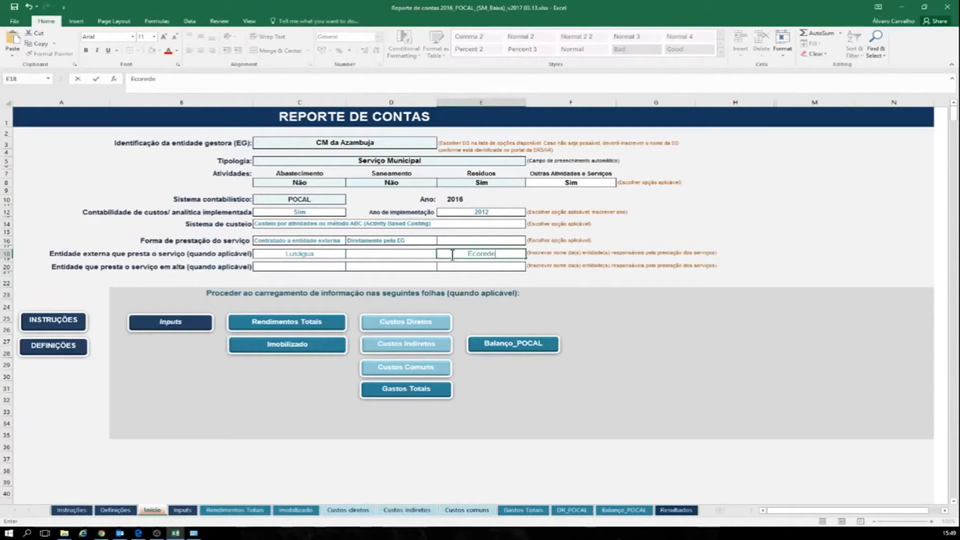
pyautogui.press('Return')
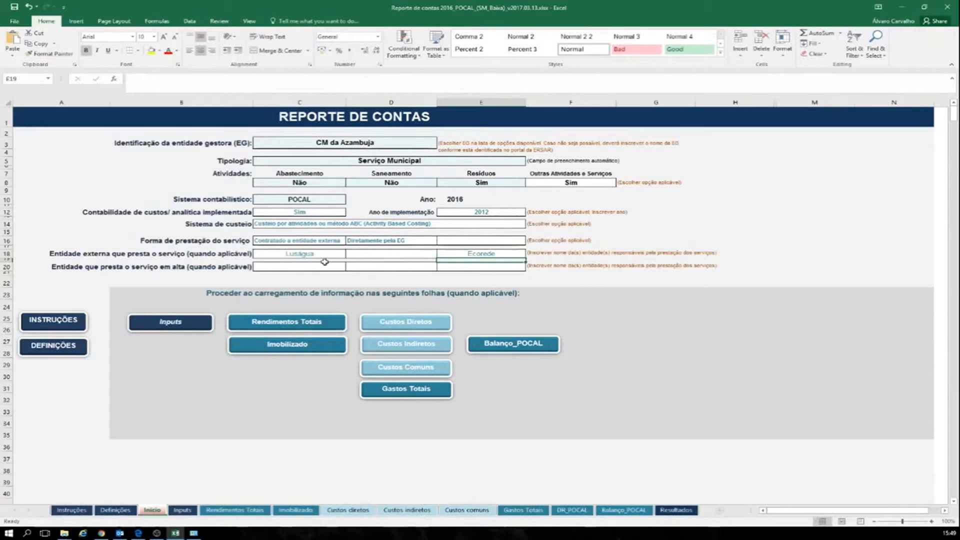
# Enter Icovi for Abastecimento and ersuc for Resíduos as the Entidade que presta o serviço em alta.
pyautogui.click(212, 267)
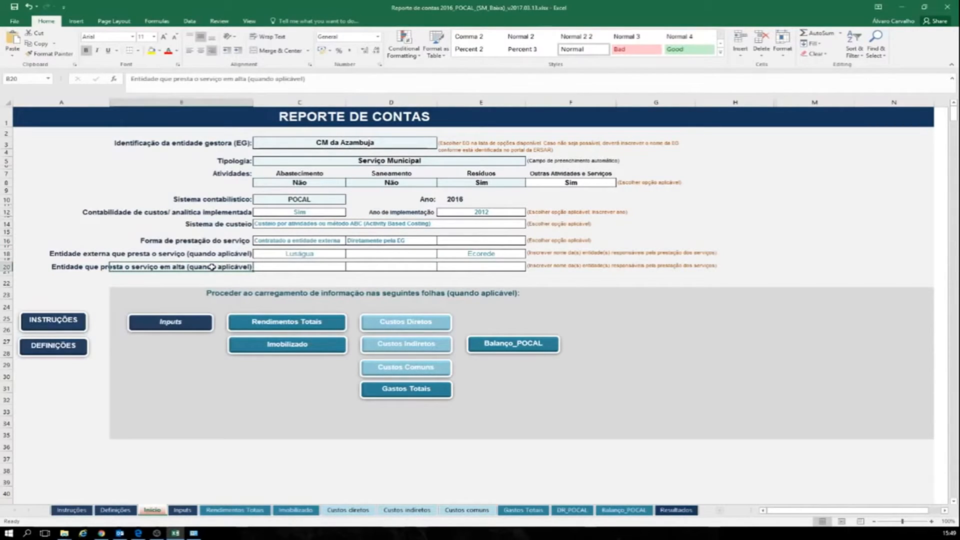
pyautogui.click(275, 268)
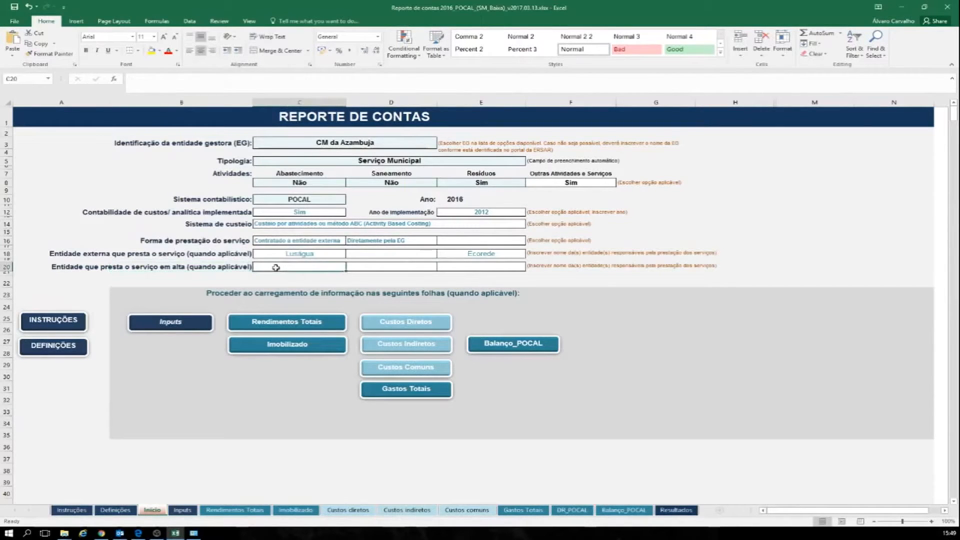
pyautogui.click(368, 266)
pyautogui.click(467, 269)
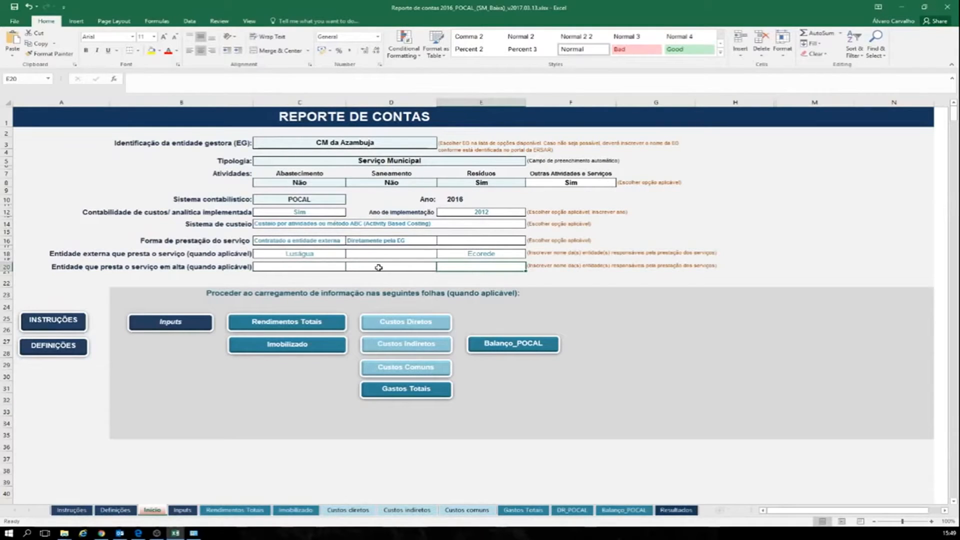
pyautogui.click(337, 267)
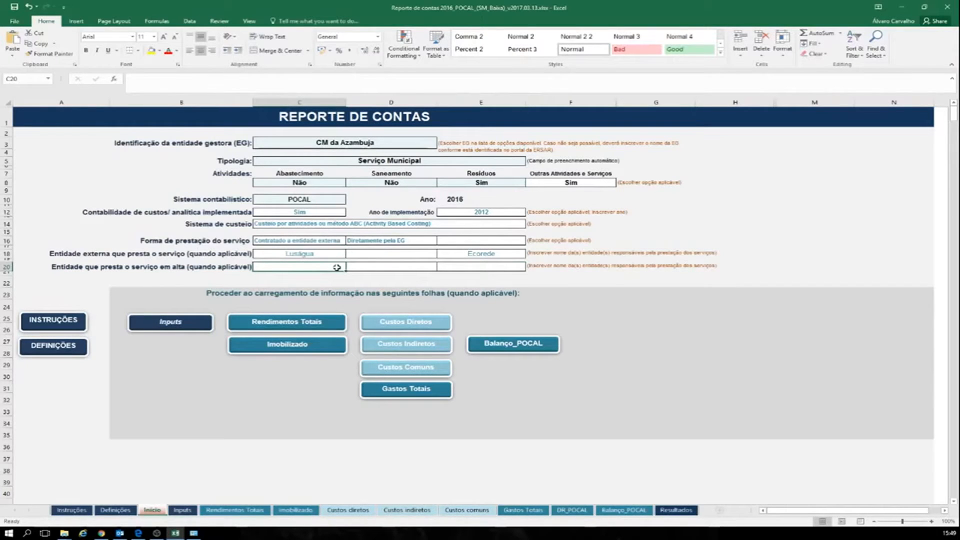
pyautogui.write('Icov')
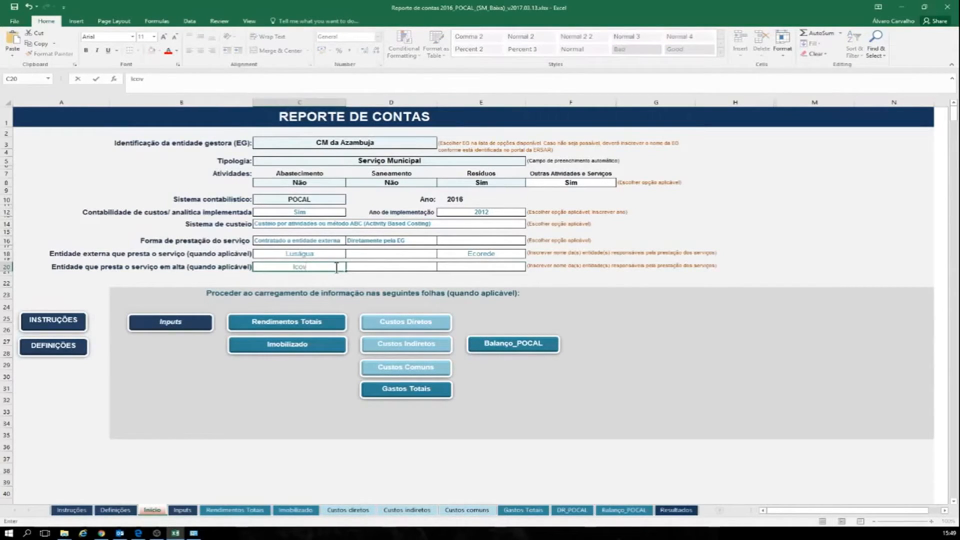
pyautogui.write('i')
pyautogui.press('Tab')
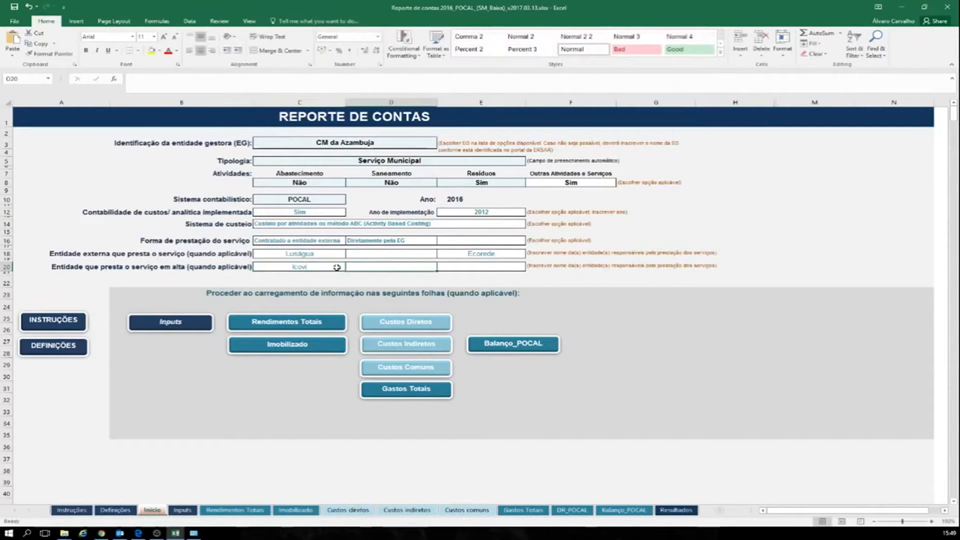
pyautogui.press('Tab')
pyautogui.write('er')
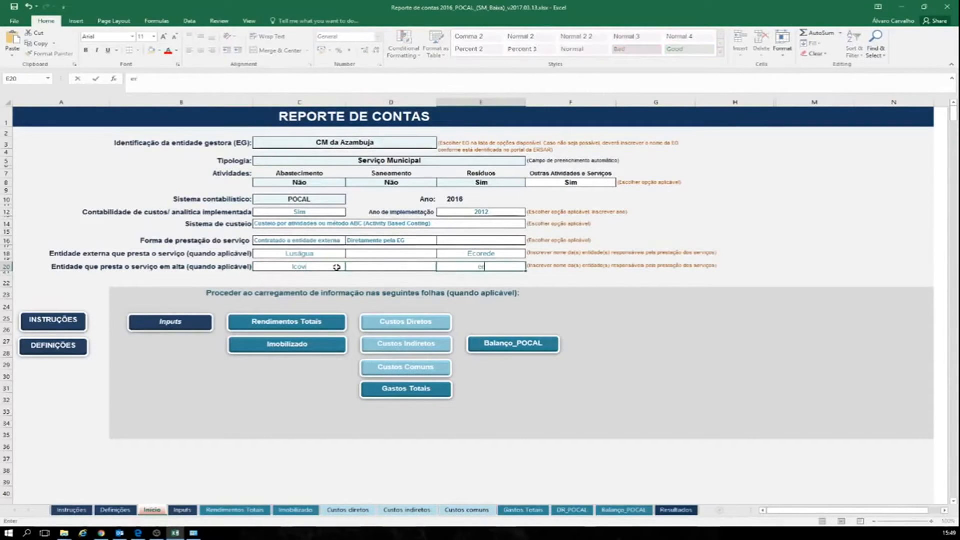
pyautogui.write('suc')
pyautogui.press('Return')
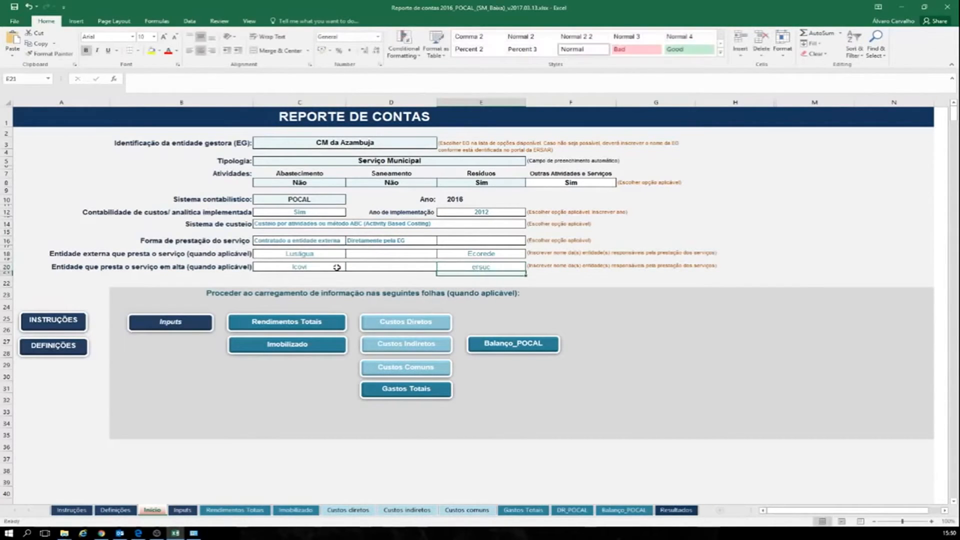
# Review the sheet links on Início and the blank cells in the Valor columns E, G and I of the Inputs sheet.
pyautogui.moveTo(60, 306); pyautogui.dragTo(550, 407)
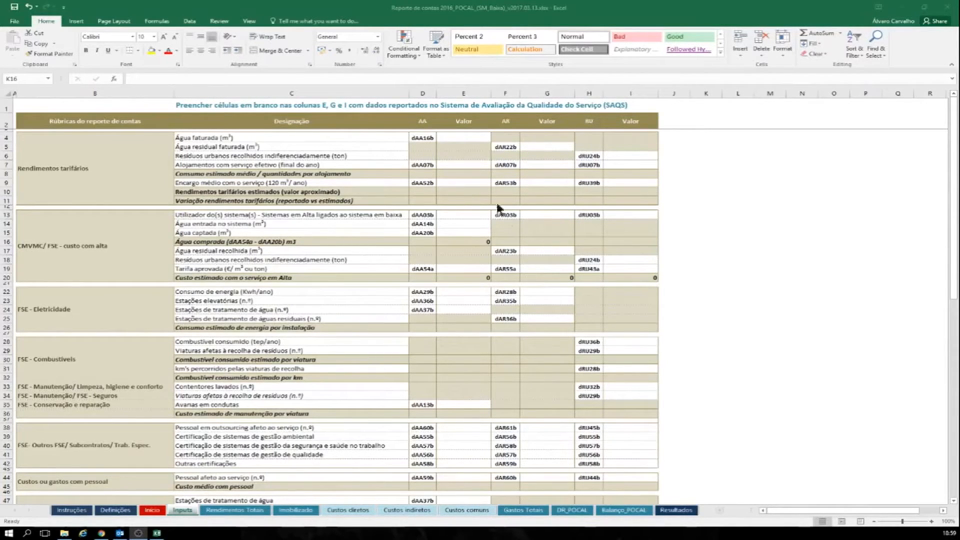
pyautogui.click(465, 94)
pyautogui.click(466, 94)
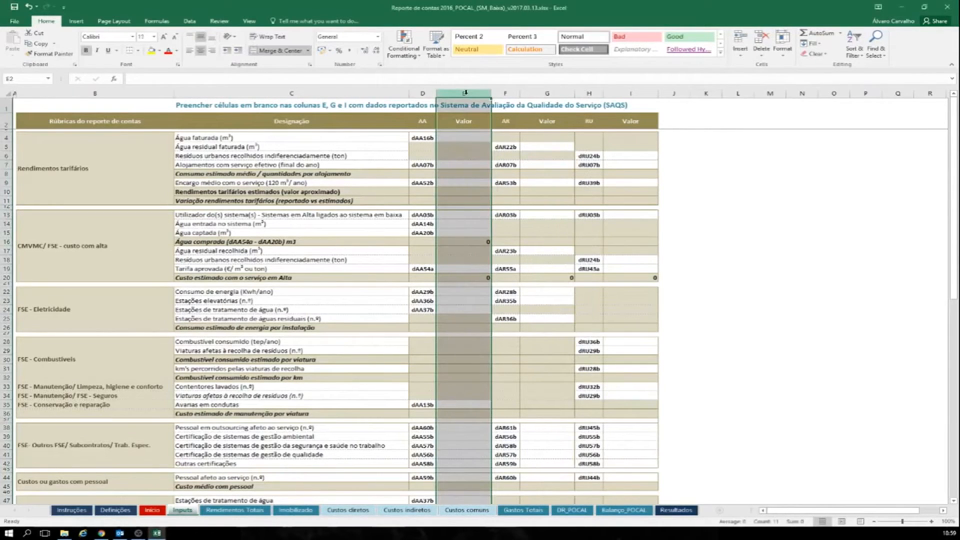
pyautogui.click(551, 94)
pyautogui.click(630, 93)
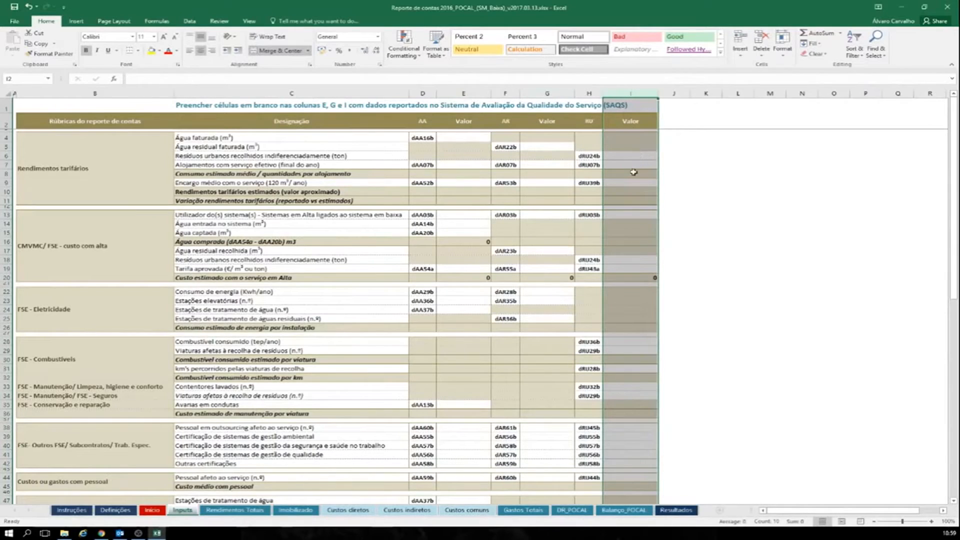
pyautogui.click(673, 232)
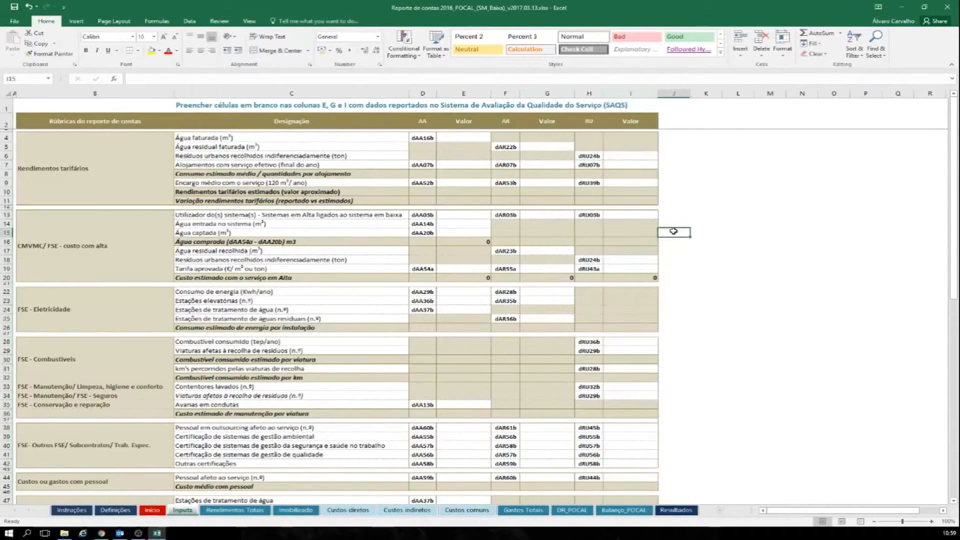
pyautogui.click(647, 163)
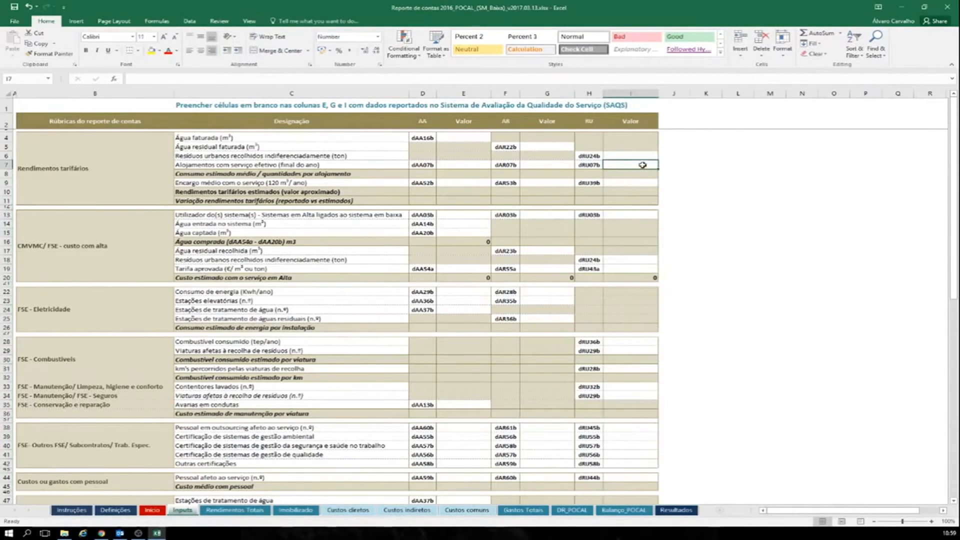
pyautogui.click(644, 181)
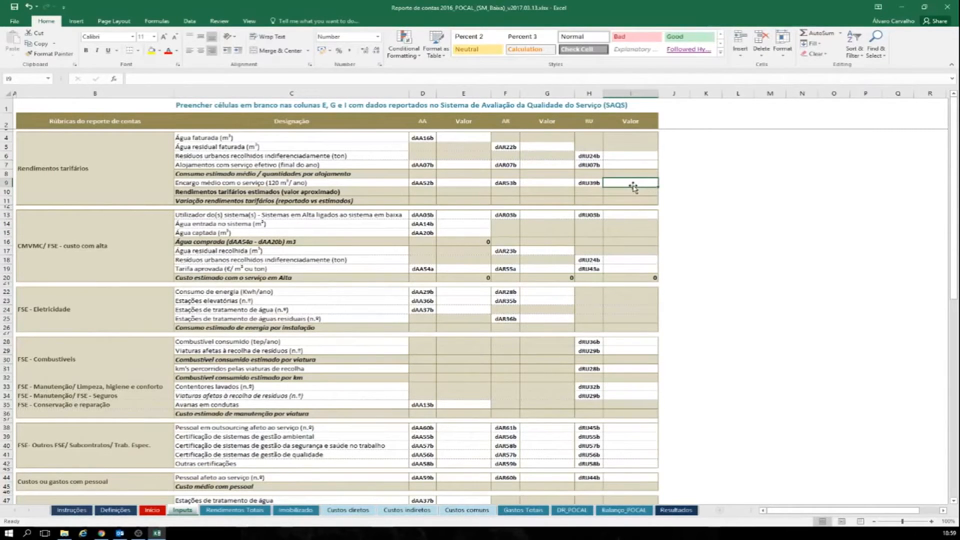
pyautogui.click(686, 216)
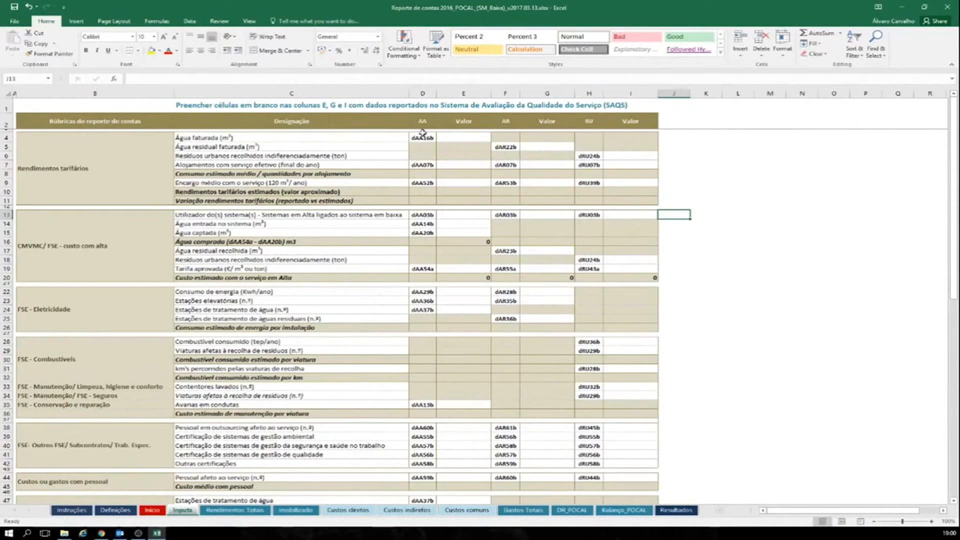
# Examine the AA, AR and RU variable code columns of the Inputs sheet.
pyautogui.click(417, 92)
pyautogui.click(502, 92)
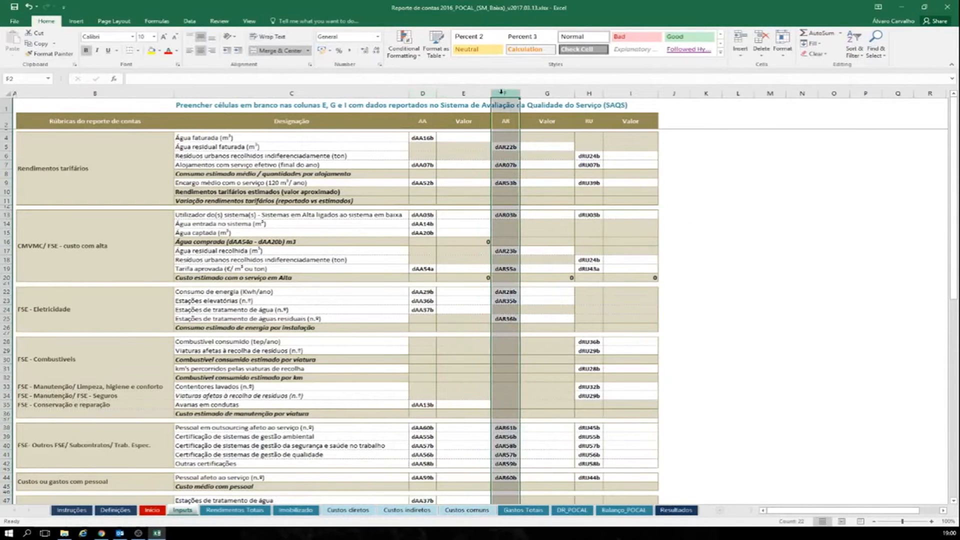
pyautogui.click(584, 93)
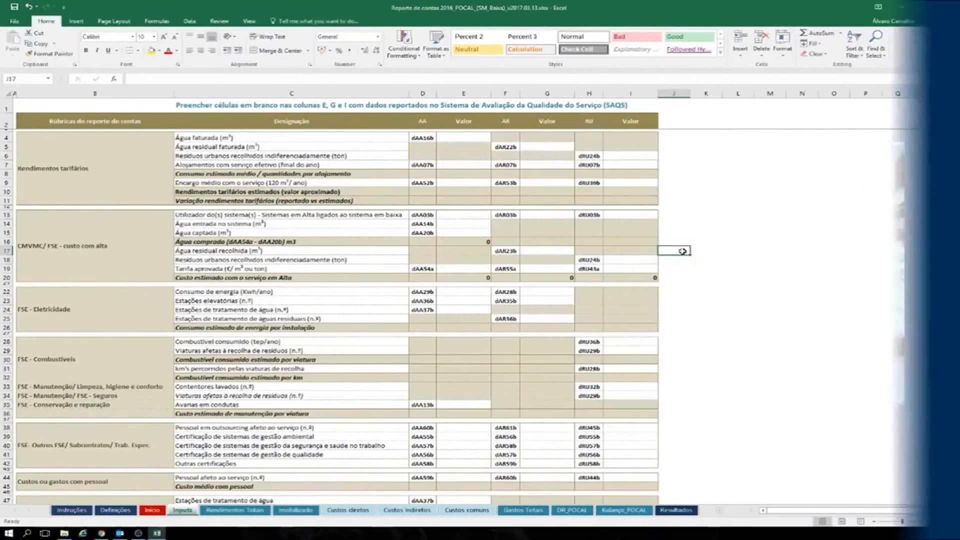
# Review the N.º de contratos rows for domestic and non-domestic contracts and for social and large-family tariff beneficiaries under Outras rúbricas.
pyautogui.scroll(-6, 650, 250)
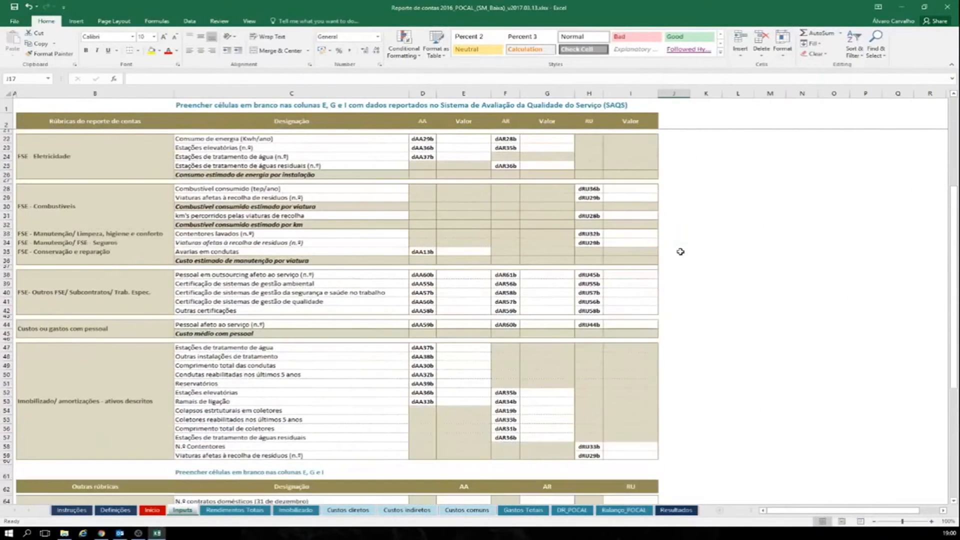
pyautogui.scroll(-6, 681, 252)
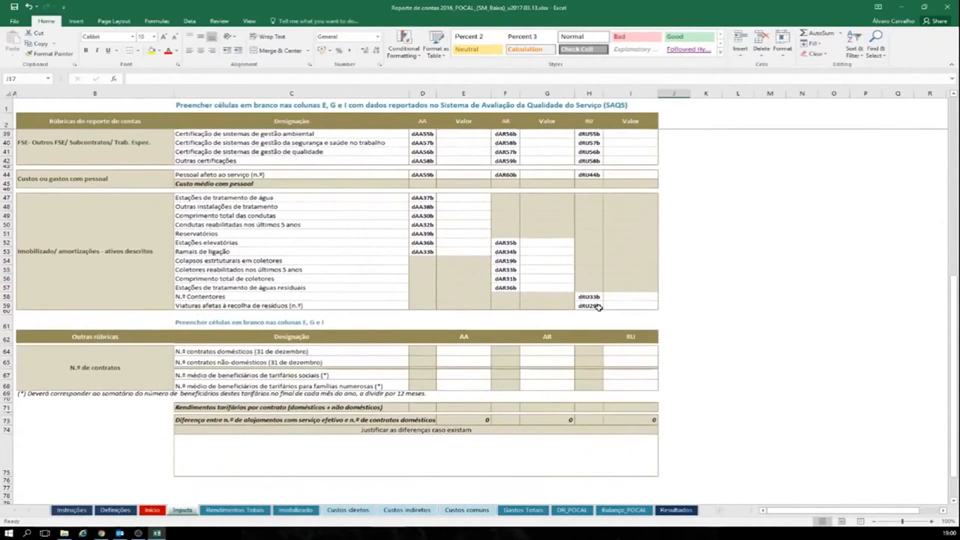
pyautogui.click(386, 352)
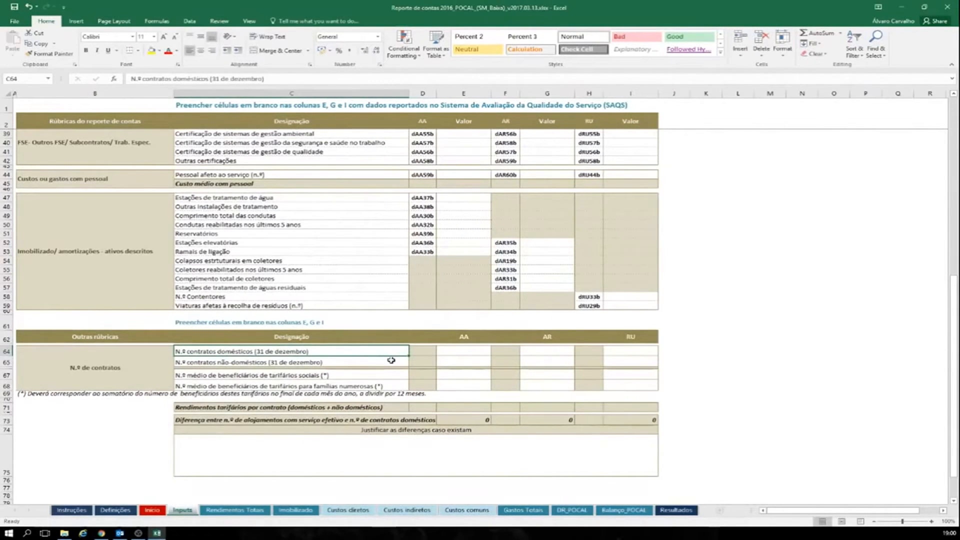
pyautogui.click(391, 360)
pyautogui.click(394, 373)
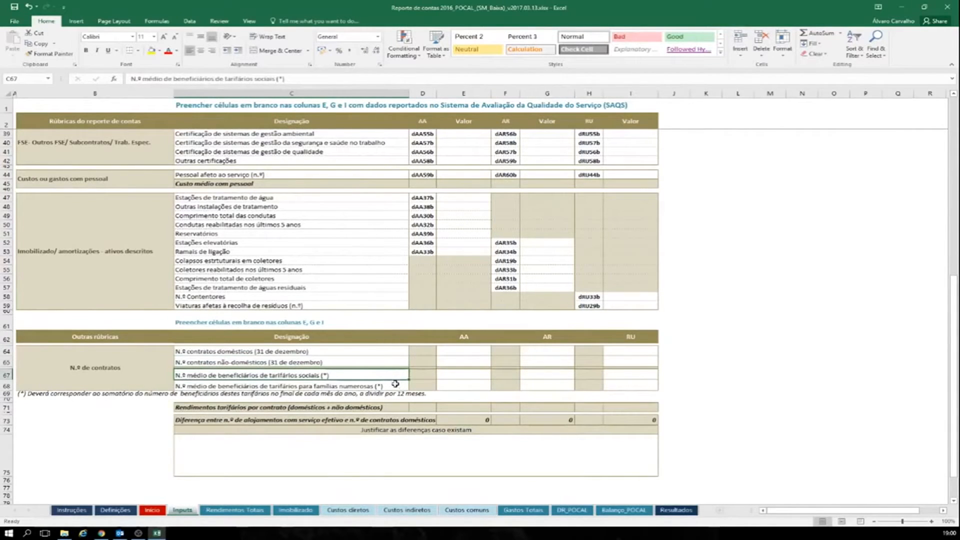
pyautogui.click(395, 384)
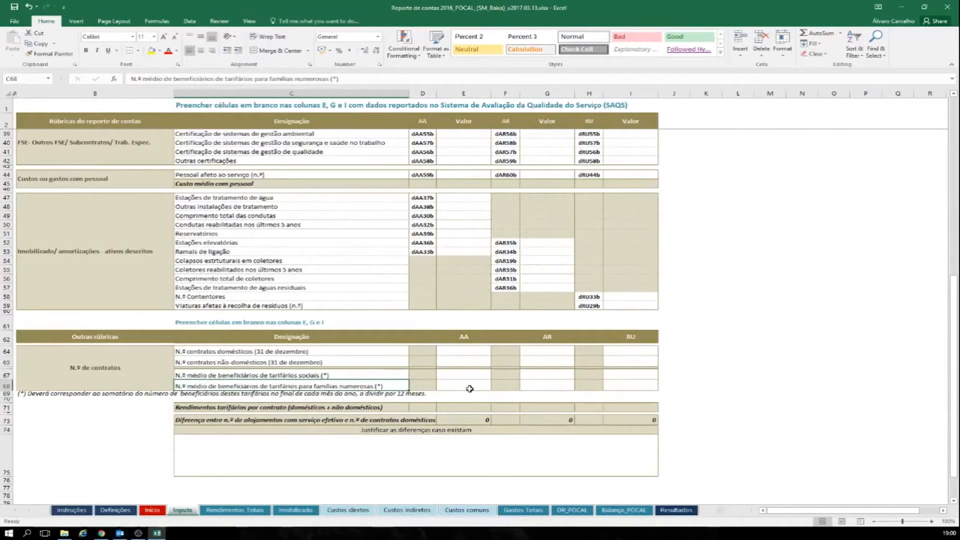
pyautogui.click(716, 328)
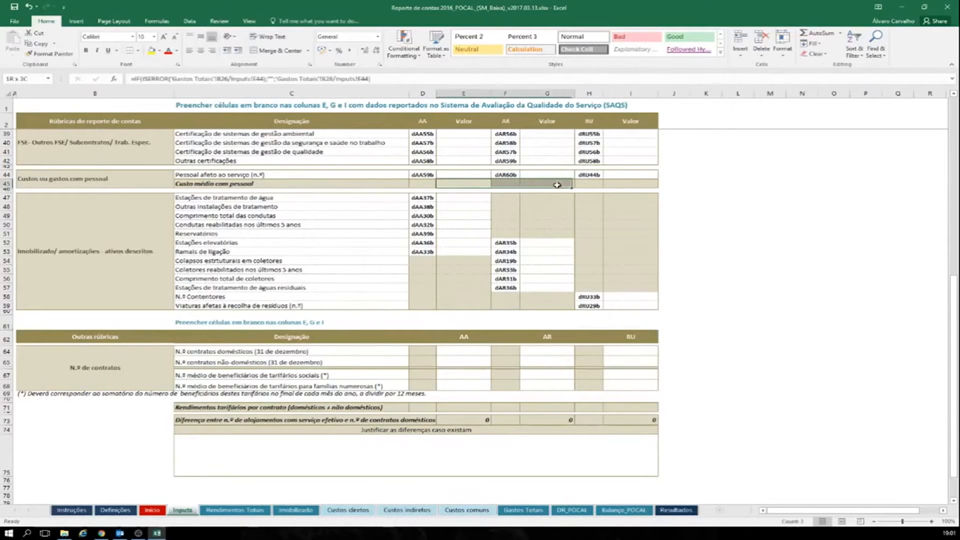
# Examine the calculated cells for Custo médio com pessoal and for the difference between alojamentos and domestic contracts.
pyautogui.click(623, 184)
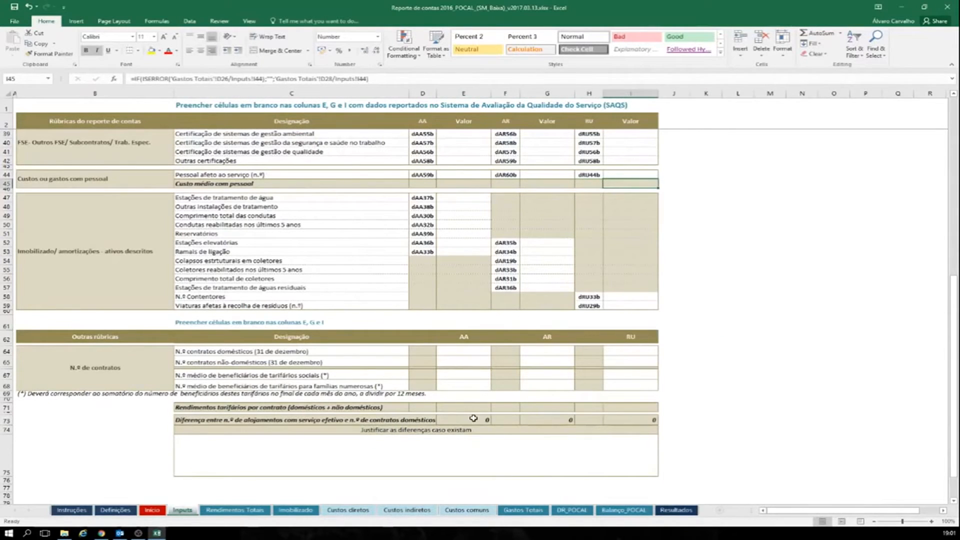
pyautogui.moveTo(474, 418); pyautogui.dragTo(645, 421)
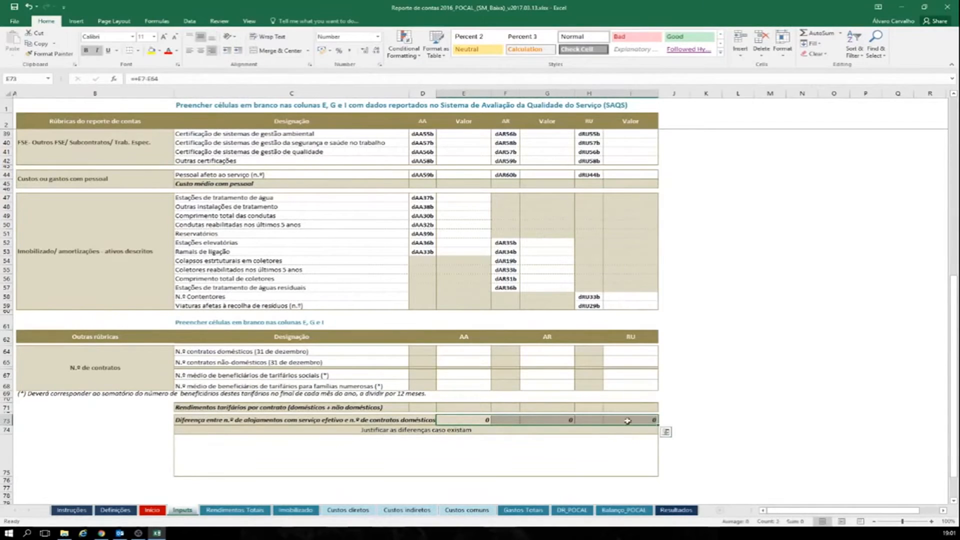
pyautogui.click(676, 421)
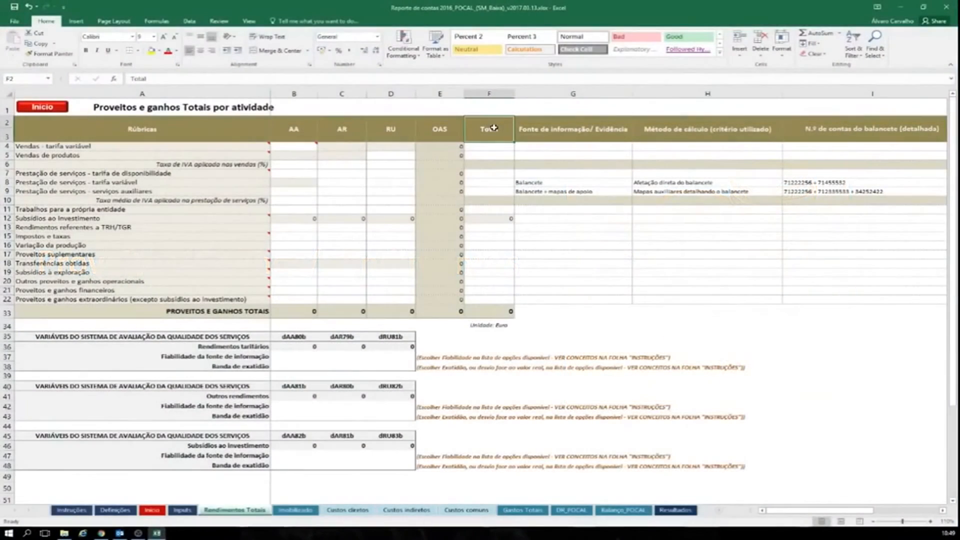
# In Rendimentos Totais, enter Prestação de serviços totals of 1000000 for tarifa variável and 10000 for serviços auxiliares.
pyautogui.moveTo(493, 128); pyautogui.dragTo(489, 315)
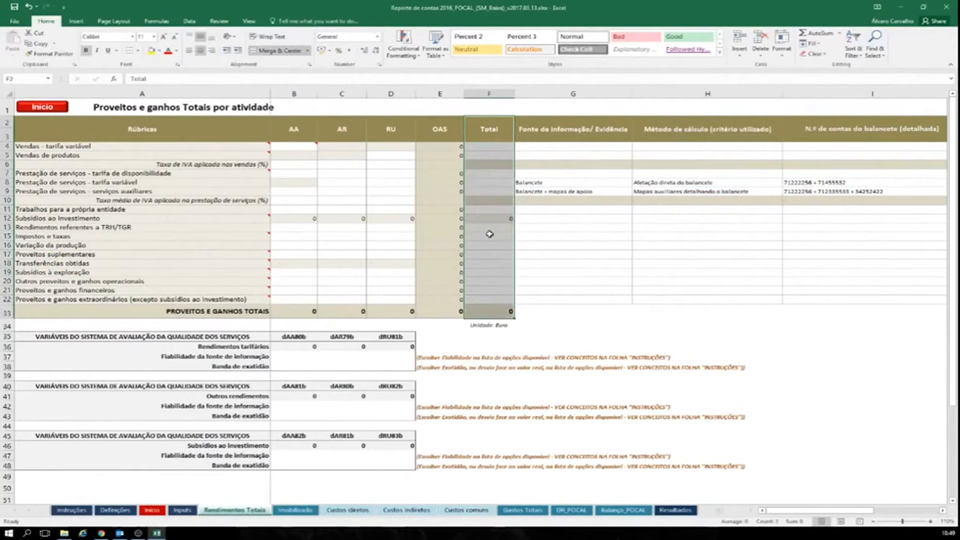
pyautogui.click(490, 183)
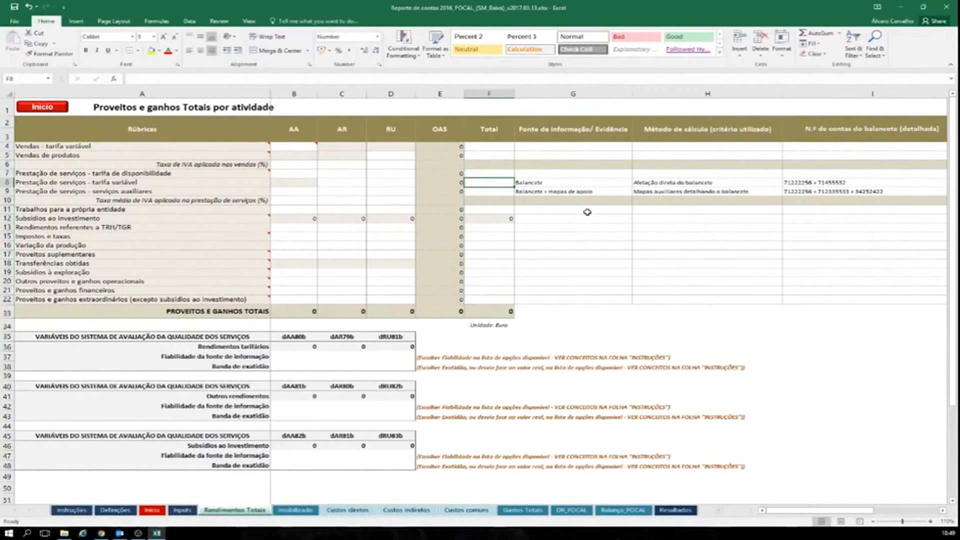
pyautogui.write('1.000.0')
pyautogui.write('000000')
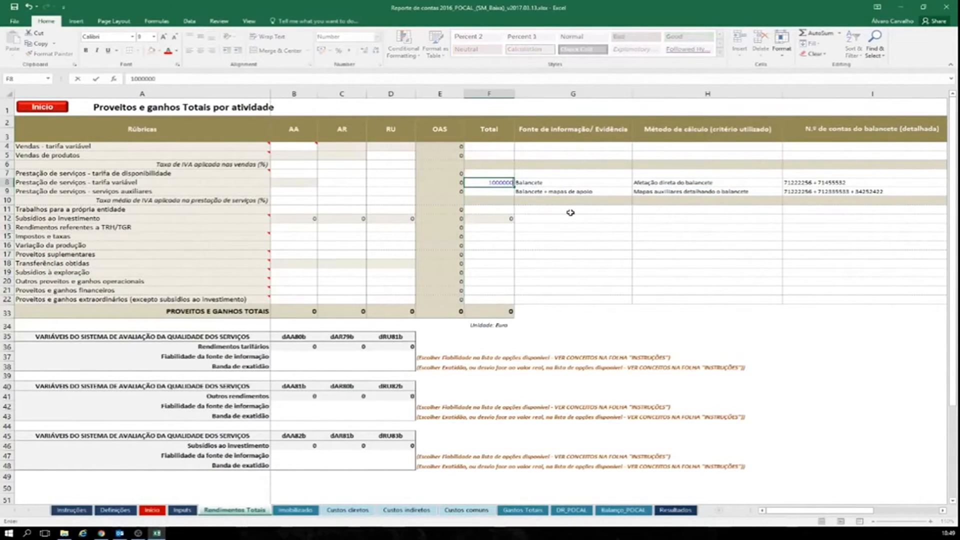
pyautogui.press('Return')
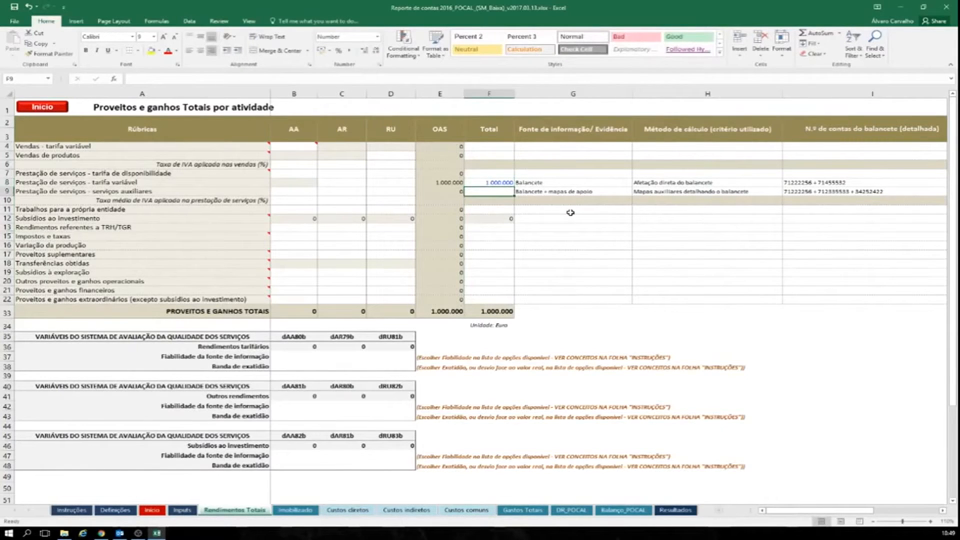
pyautogui.write('10000')
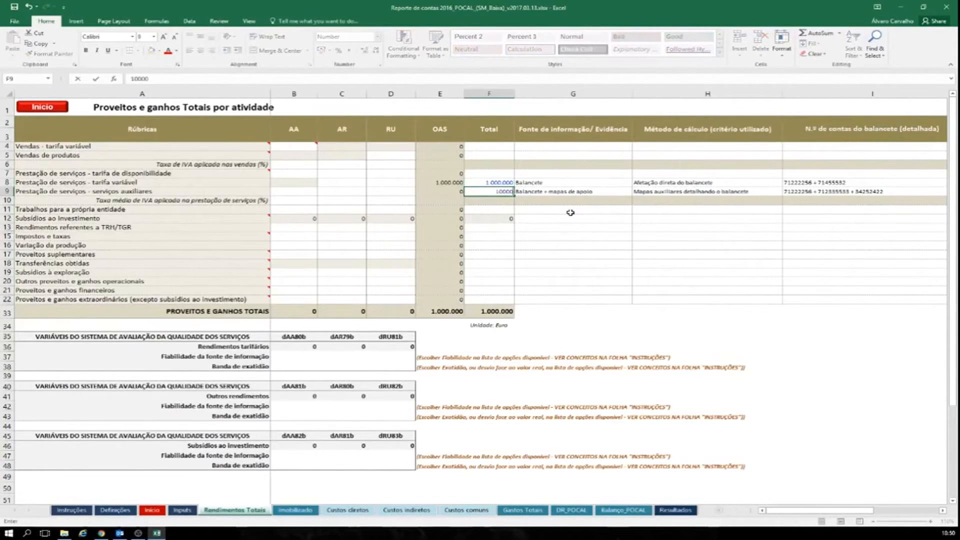
pyautogui.press('Return')
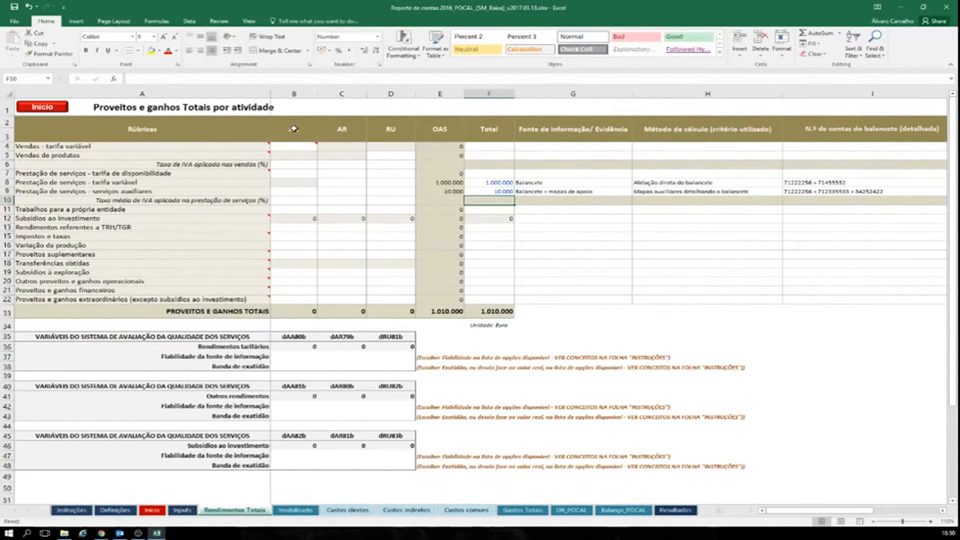
# Allocate the Prestação de serviços by activity: tarifa variável 10 to AR and 4560 to RU, serviços auxiliares 4367 to RU.
pyautogui.moveTo(293, 128); pyautogui.dragTo(380, 298)
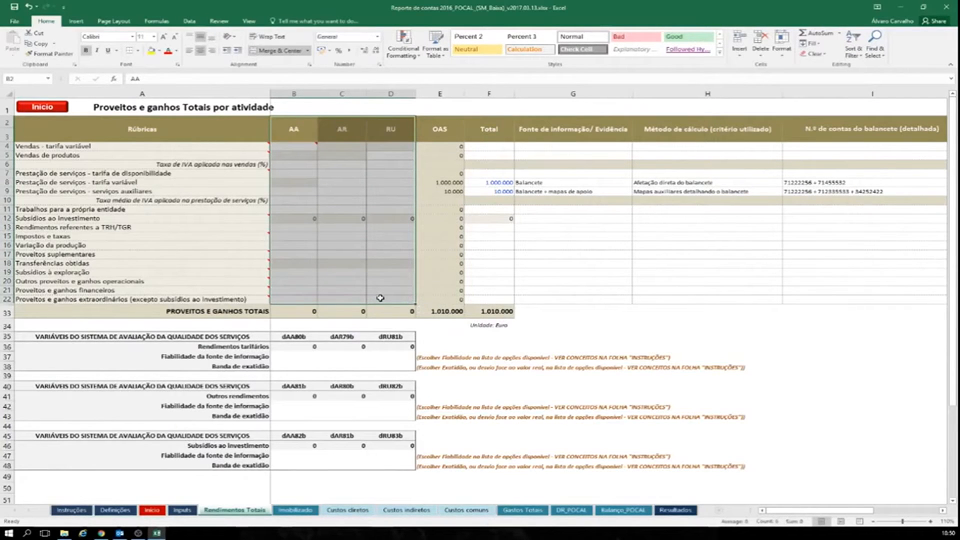
pyautogui.click(363, 181)
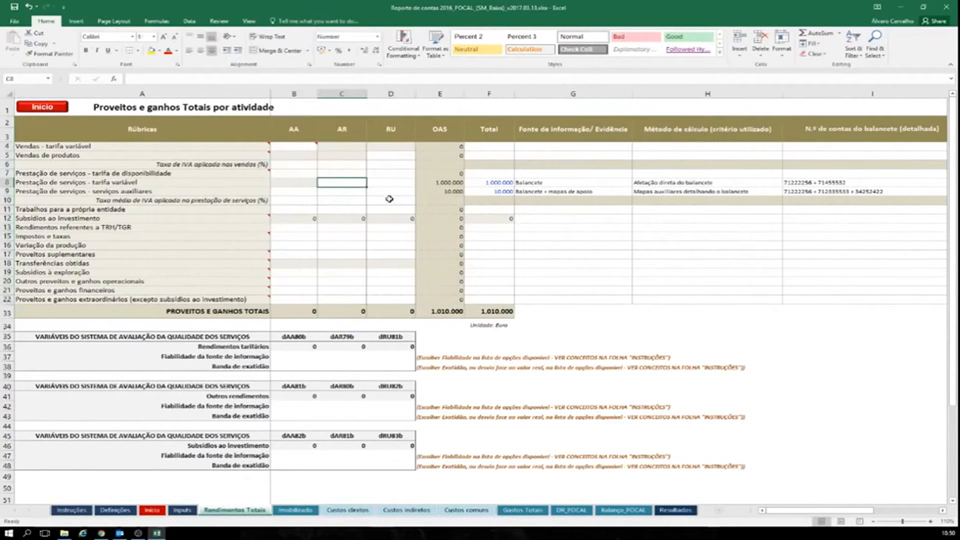
pyautogui.write('10')
pyautogui.press('Tab')
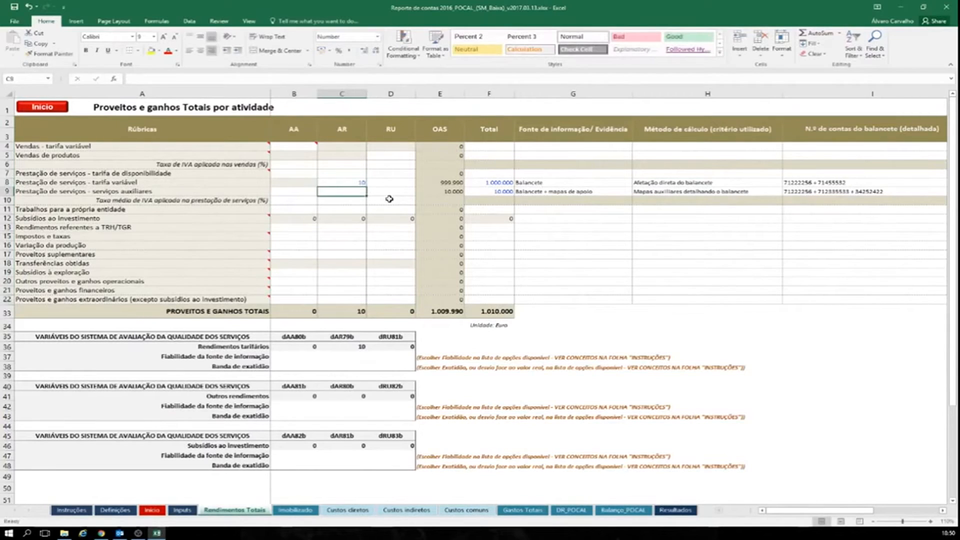
pyautogui.write('4')
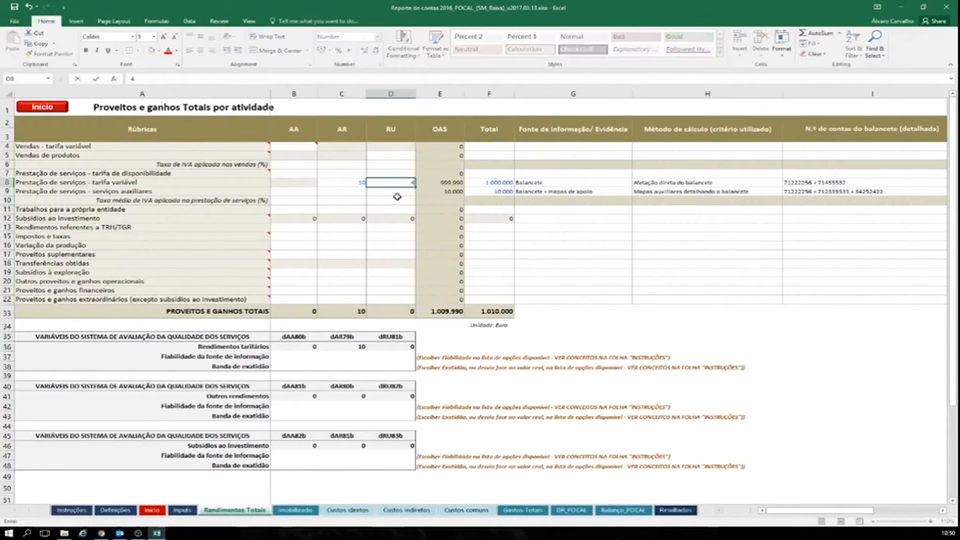
pyautogui.write('560')
pyautogui.click(394, 193)
pyautogui.write('4367')
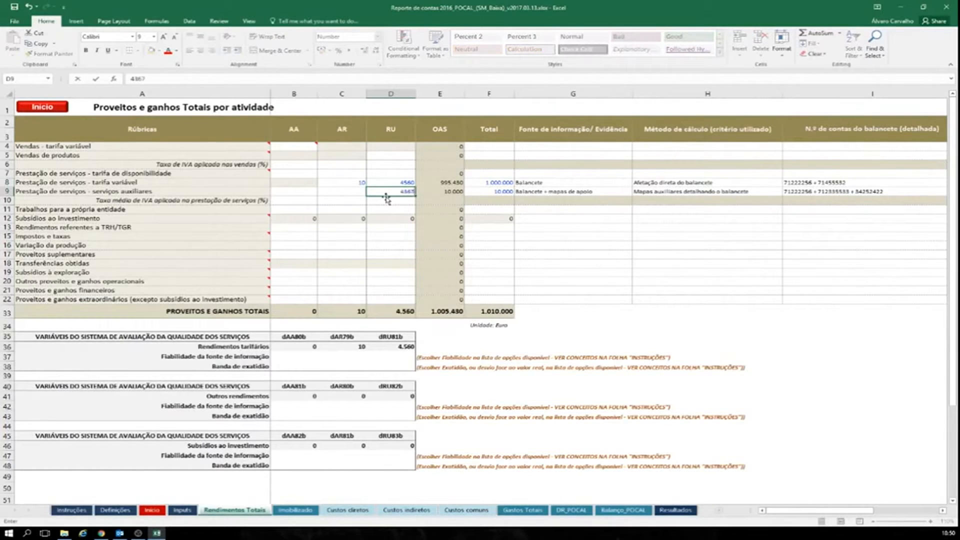
pyautogui.press('Return')
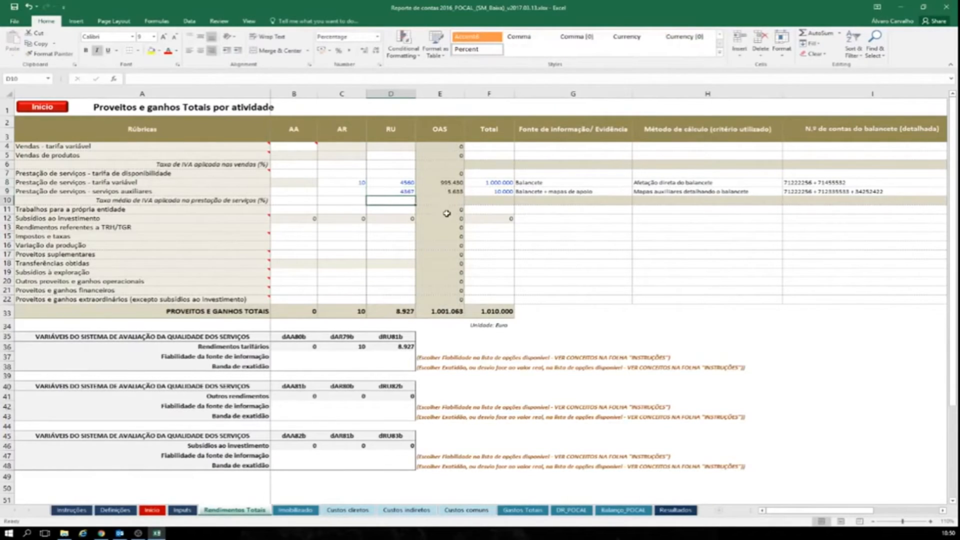
# Review the Fonte de informação, Método de cálculo and N.º de contas do balancete columns with their example entries in rows 8 and 9.
pyautogui.click(570, 136)
pyautogui.click(668, 129)
pyautogui.click(816, 139)
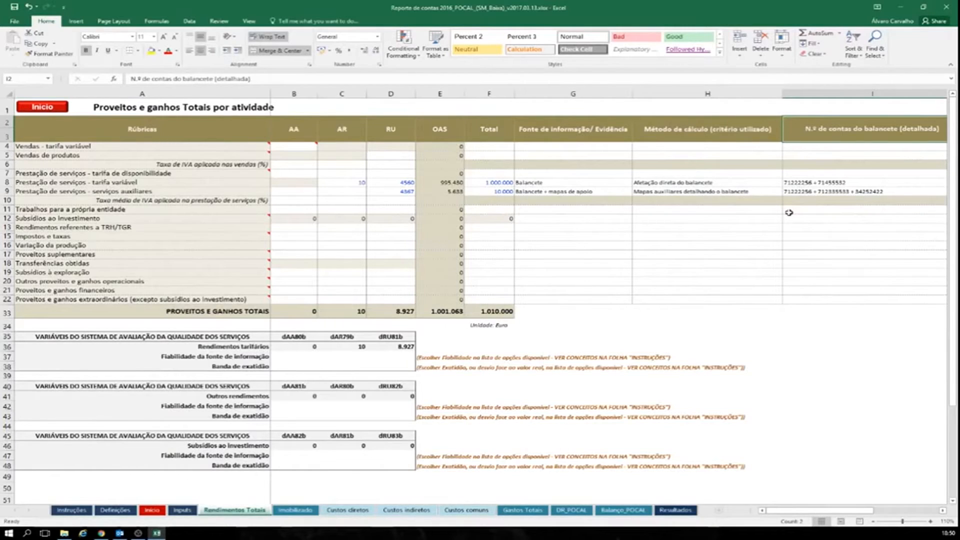
pyautogui.moveTo(615, 181); pyautogui.dragTo(800, 192)
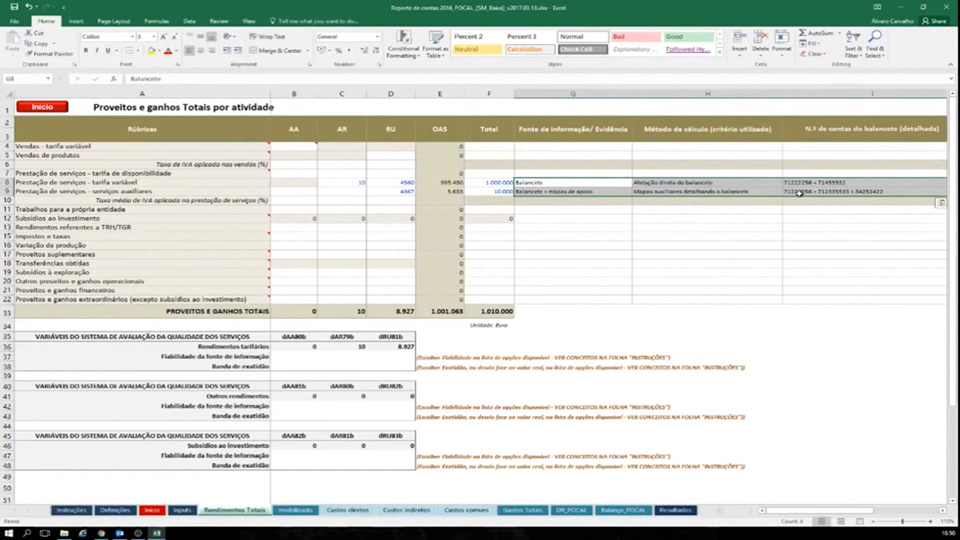
pyautogui.click(573, 299)
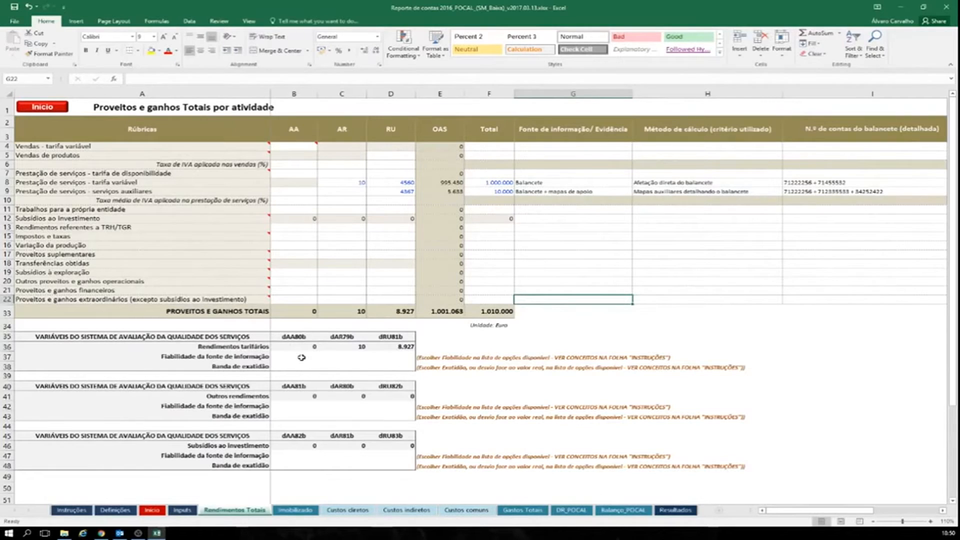
# Examine the Fiabilidade da fonte de informação and Banda de exatidão cells for Rendimentos tarifários, Outros rendimentos and Subsídios ao investimento.
pyautogui.moveTo(302, 357); pyautogui.dragTo(382, 357)
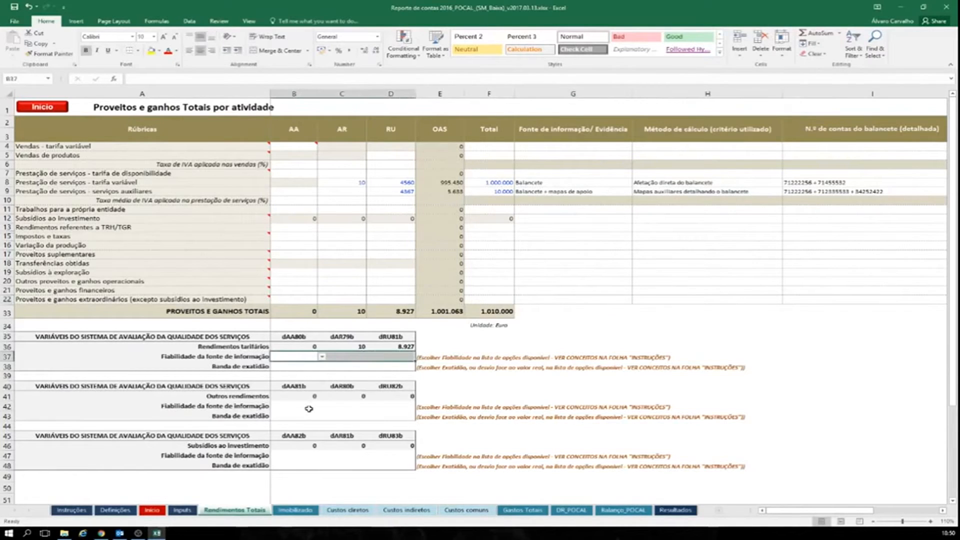
pyautogui.moveTo(306, 406); pyautogui.dragTo(387, 417)
pyautogui.moveTo(306, 456); pyautogui.dragTo(400, 465)
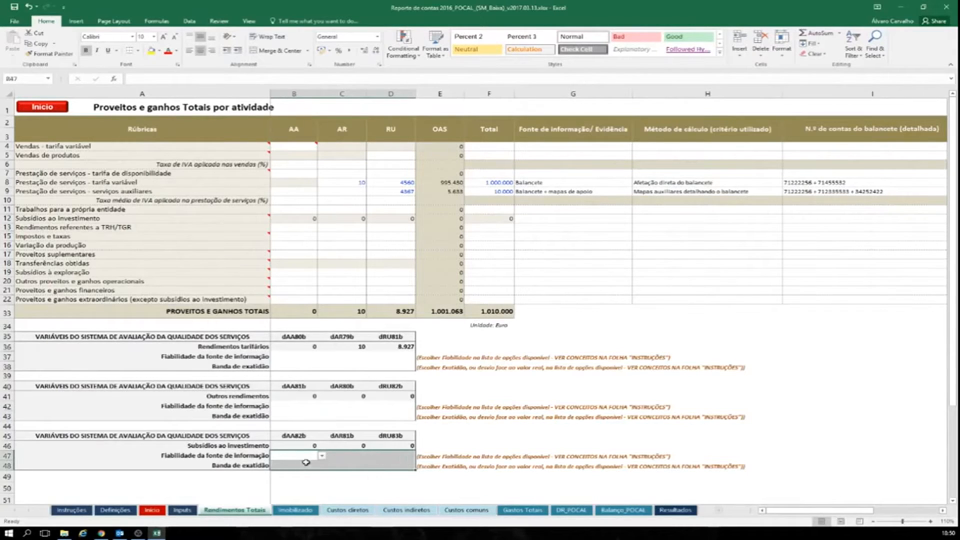
# Consult the Banda de exatidão and Banda de fiabilidade tables under point 7 of the Instruções sheet.
pyautogui.click(90, 512)
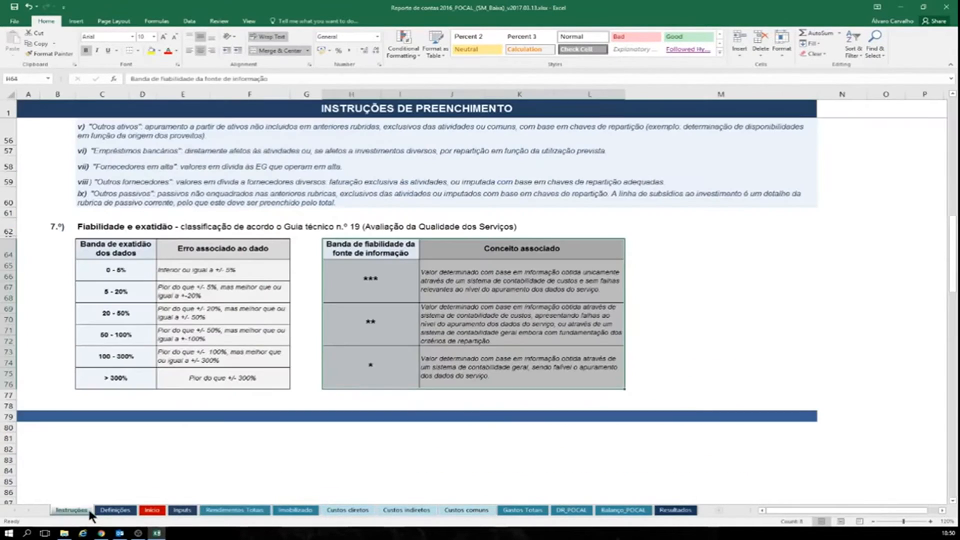
pyautogui.moveTo(88, 245); pyautogui.dragTo(542, 370)
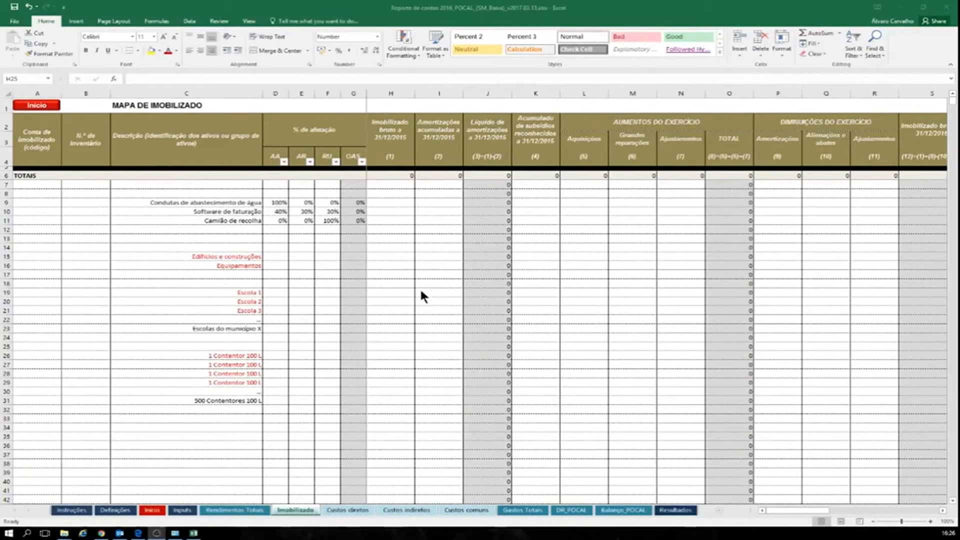
# Review the account code, inventory number and description headers in Imobilizado, with the example assets in rows 9 to 11.
pyautogui.moveTo(44, 120); pyautogui.dragTo(132, 140)
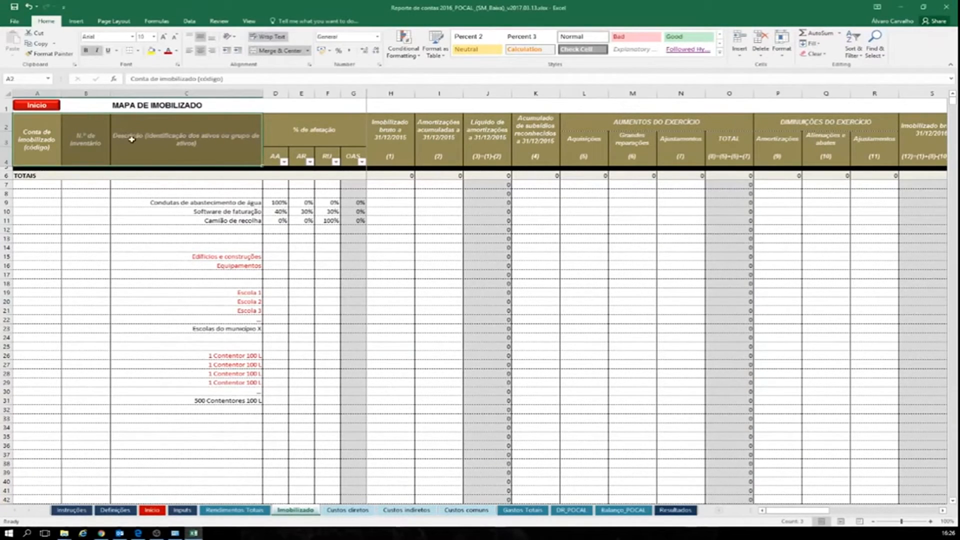
pyautogui.click(157, 207)
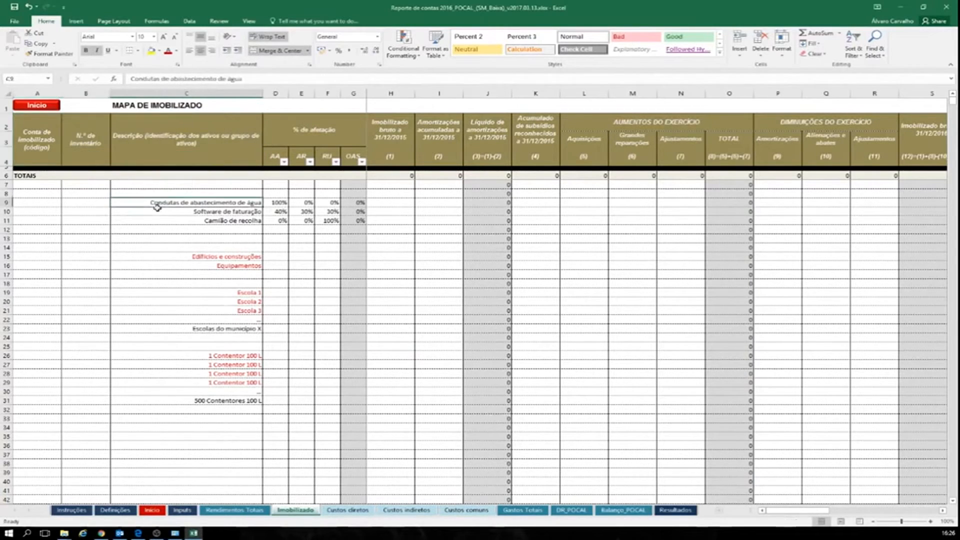
pyautogui.moveTo(157, 207); pyautogui.dragTo(157, 218)
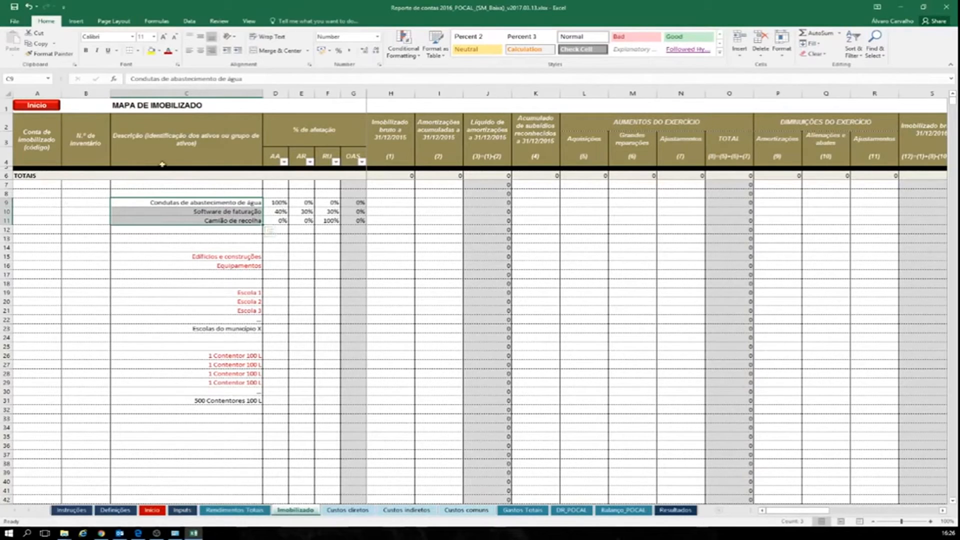
# Examine the % de afetação columns AA, AR, RU and OAS for the water pipes, billing software and collection truck examples.
pyautogui.click(274, 126)
pyautogui.moveTo(330, 148); pyautogui.dragTo(334, 160)
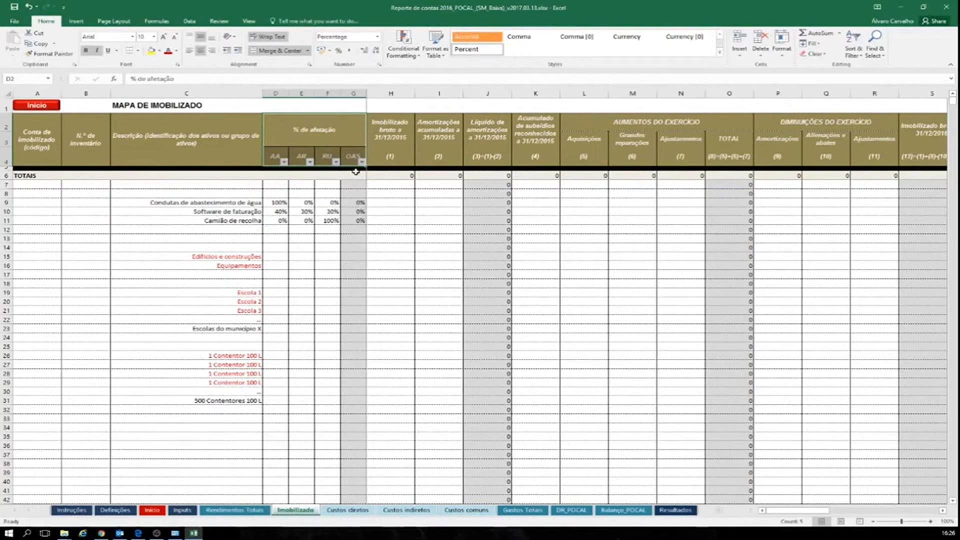
pyautogui.moveTo(278, 203); pyautogui.dragTo(355, 221)
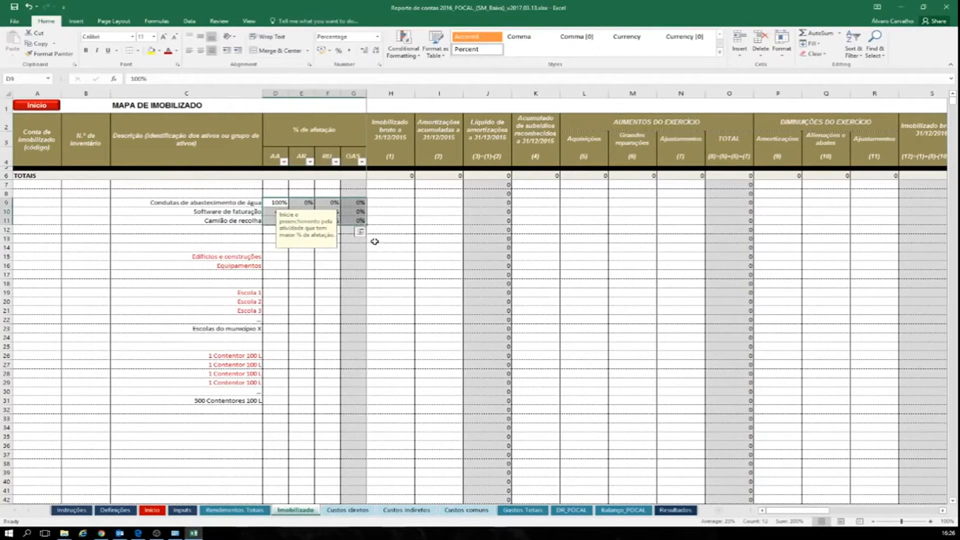
pyautogui.click(374, 242)
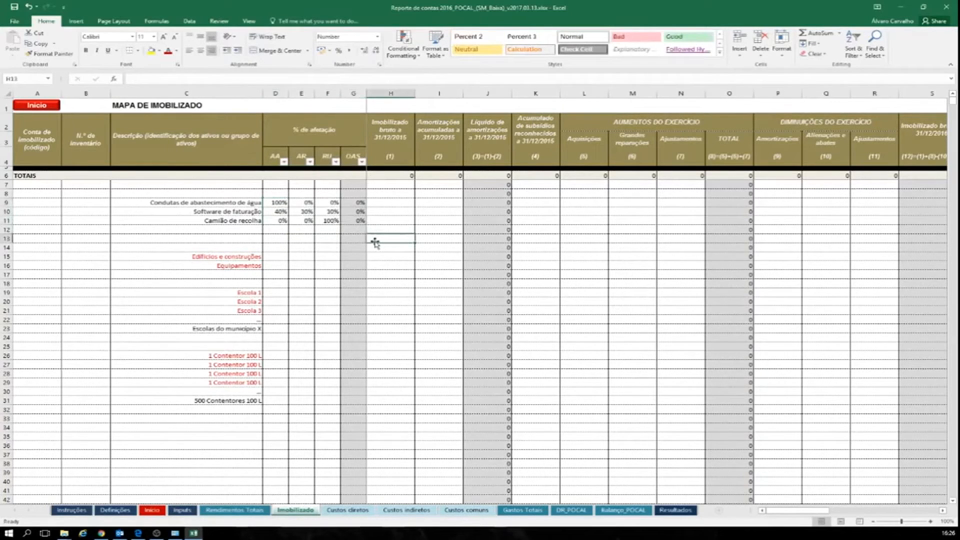
pyautogui.click(284, 211)
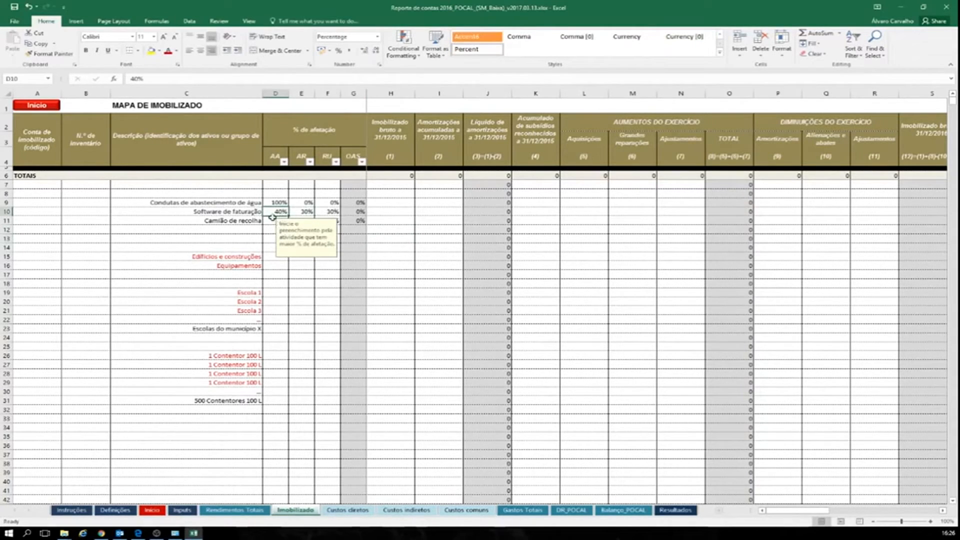
pyautogui.click(272, 217)
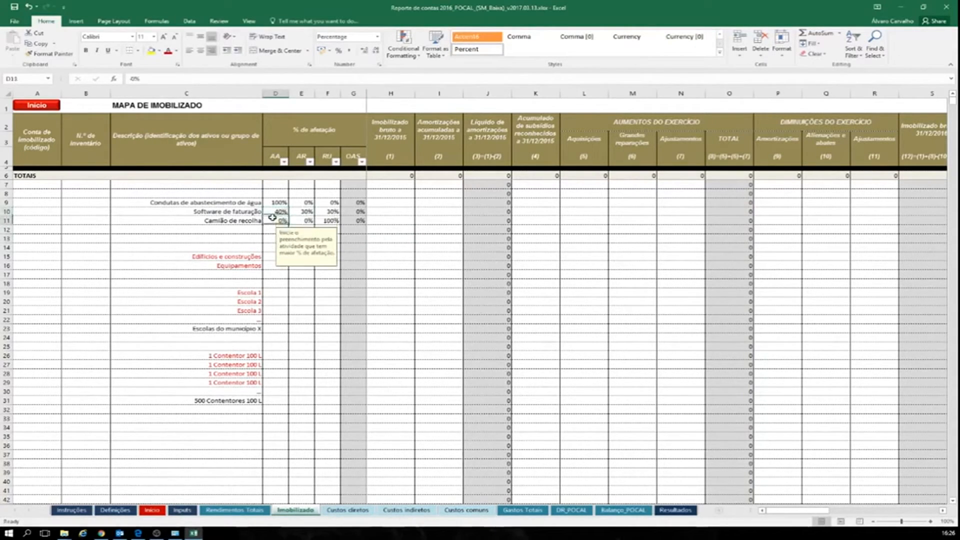
pyautogui.click(298, 212)
pyautogui.click(321, 213)
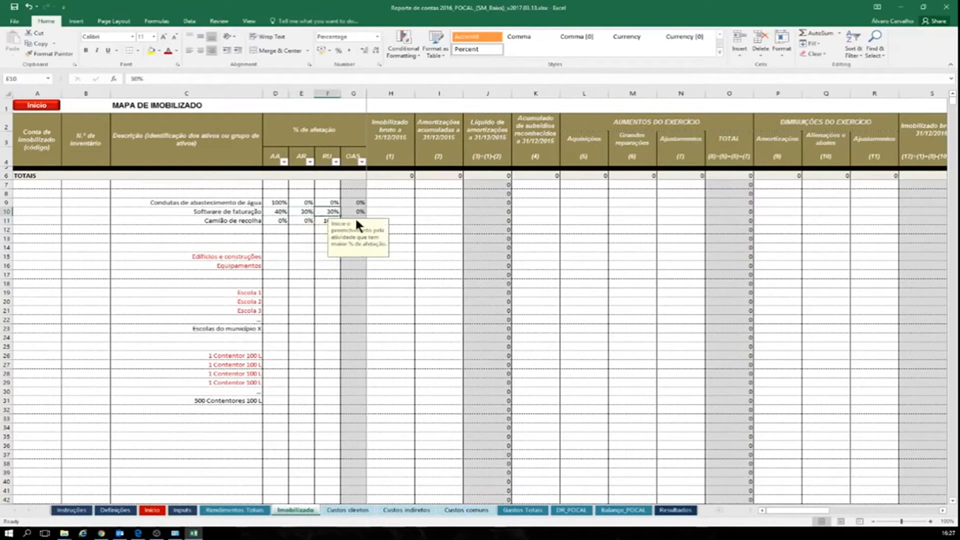
pyautogui.press('Down')
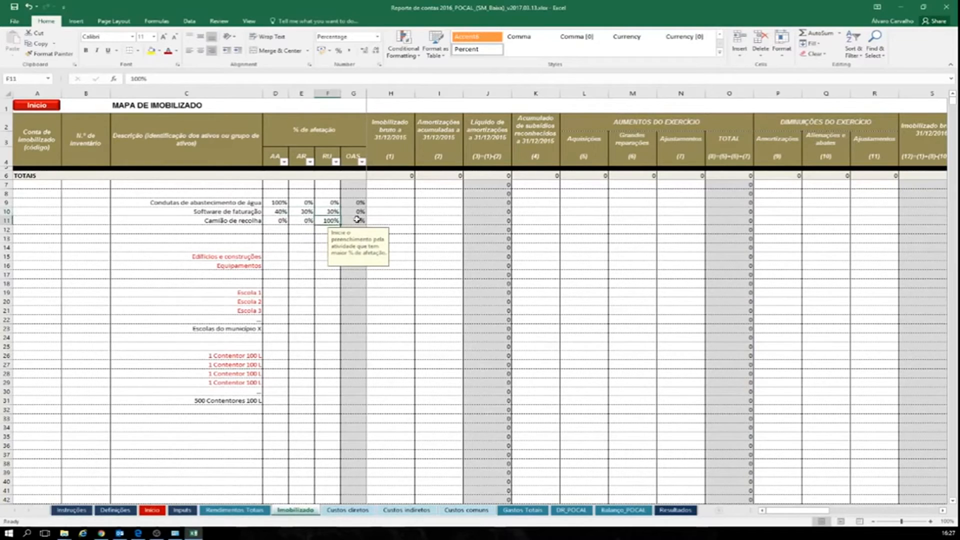
# Review the Imobilizado TOTAIS row across all columns through Líquido de amortizações e subsídios a 31/12/2016.
pyautogui.click(5, 176)
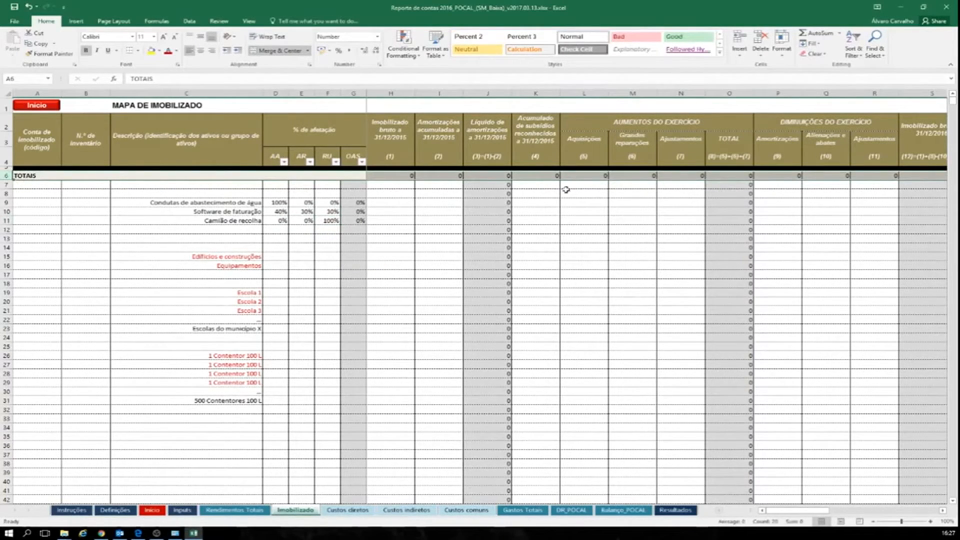
pyautogui.click(943, 511)
pyautogui.click(943, 511)
pyautogui.click(943, 511)
pyautogui.click(942, 511)
pyautogui.click(942, 511)
pyautogui.click(942, 511)
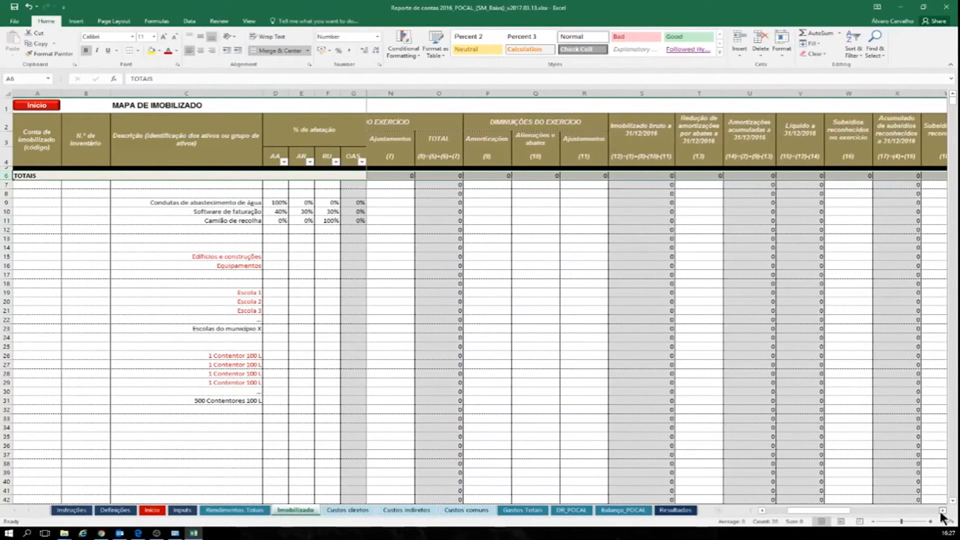
pyautogui.click(942, 510)
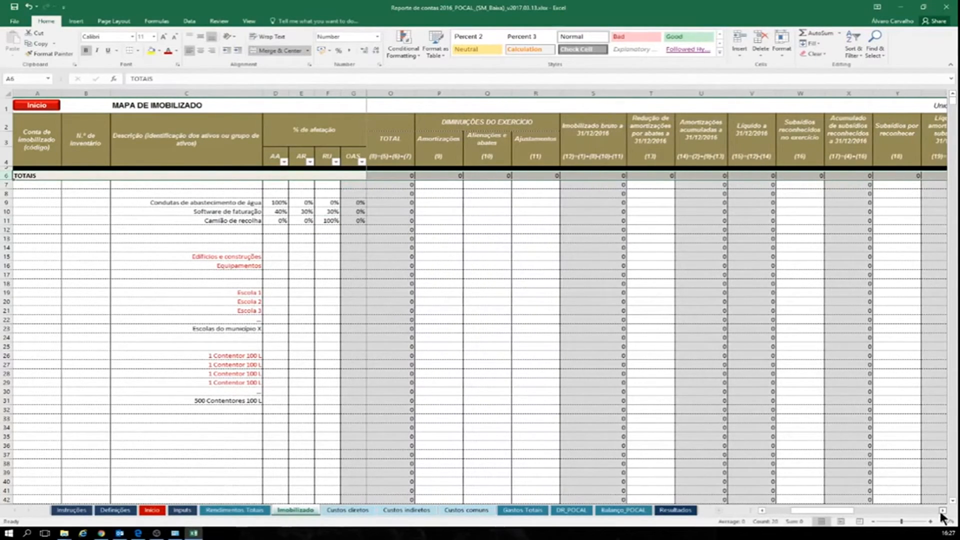
pyautogui.click(942, 511)
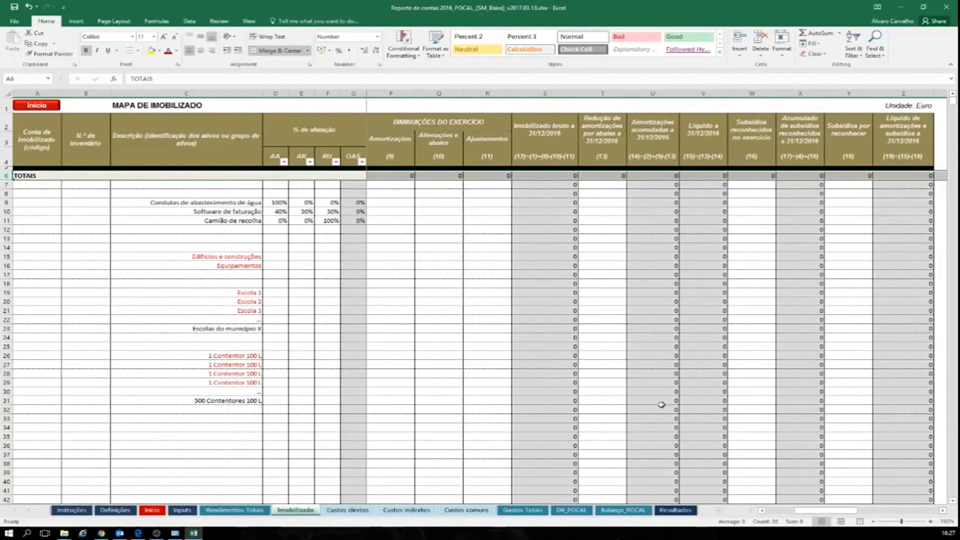
# Trace the Subsídios reconhecidos no exercício total from Imobilizado to the Subsídios ao investimento row in Rendimentos Totais.
pyautogui.click(759, 175)
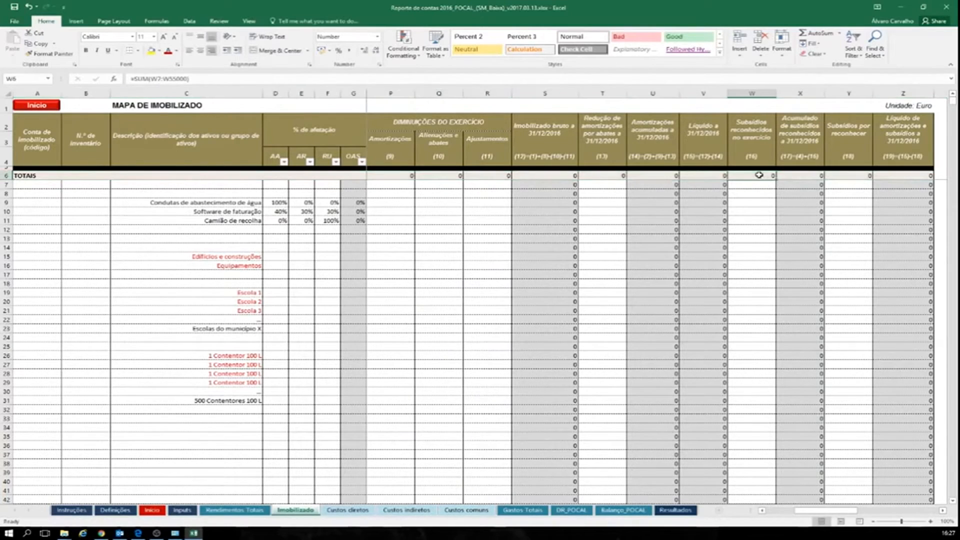
pyautogui.click(753, 134)
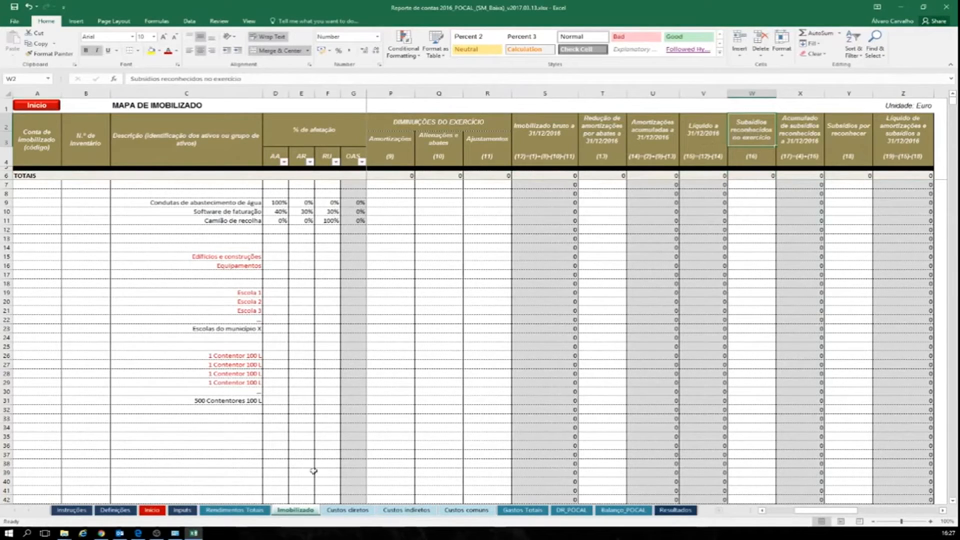
pyautogui.click(263, 510)
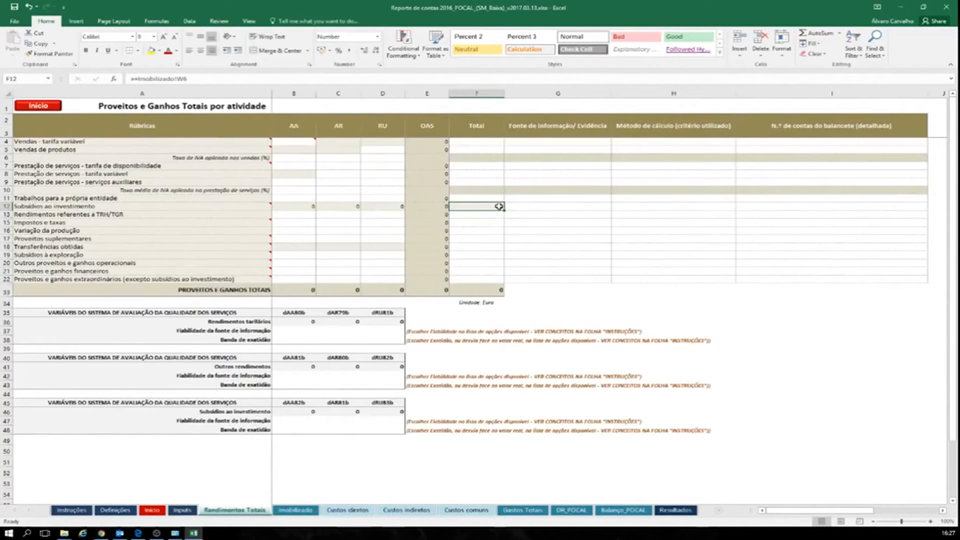
# Trace the Subsídios por reconhecer total from Imobilizado to Proveitos diferidos (Subsídios ao investimento) in Balanço_POCAL.
pyautogui.click(311, 511)
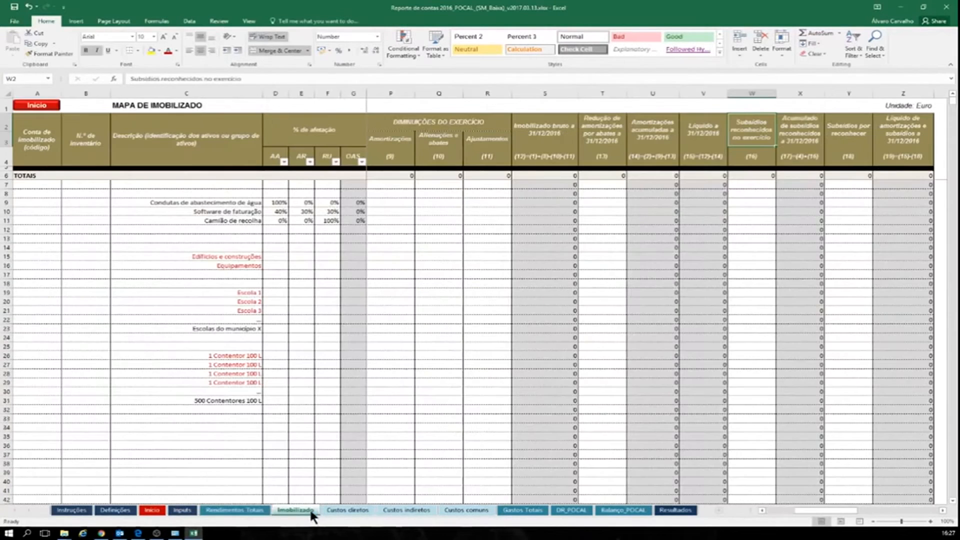
pyautogui.click(840, 176)
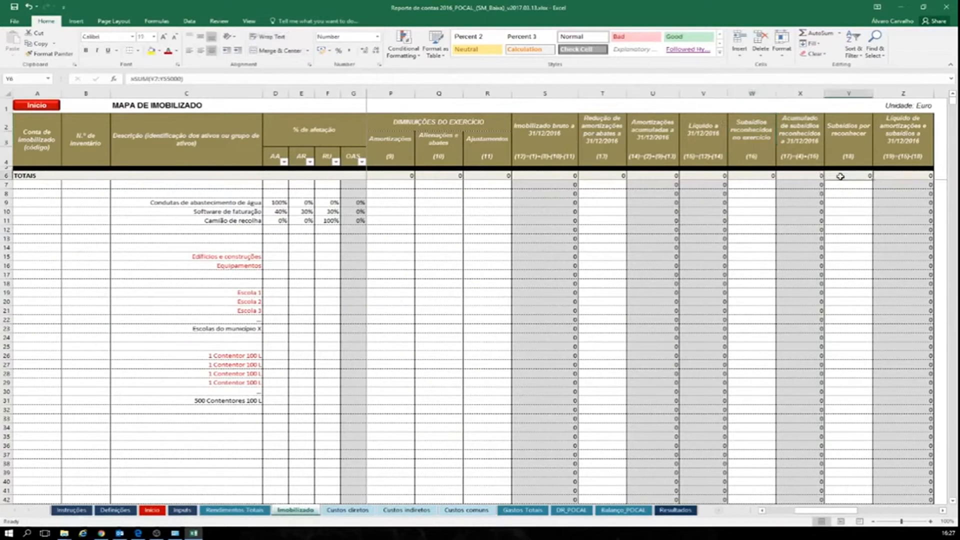
pyautogui.click(848, 132)
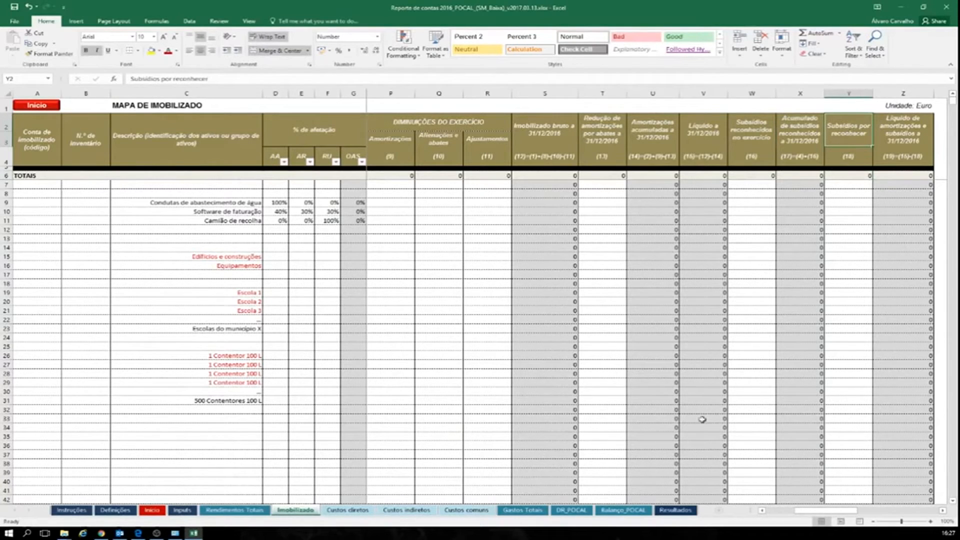
pyautogui.click(646, 515)
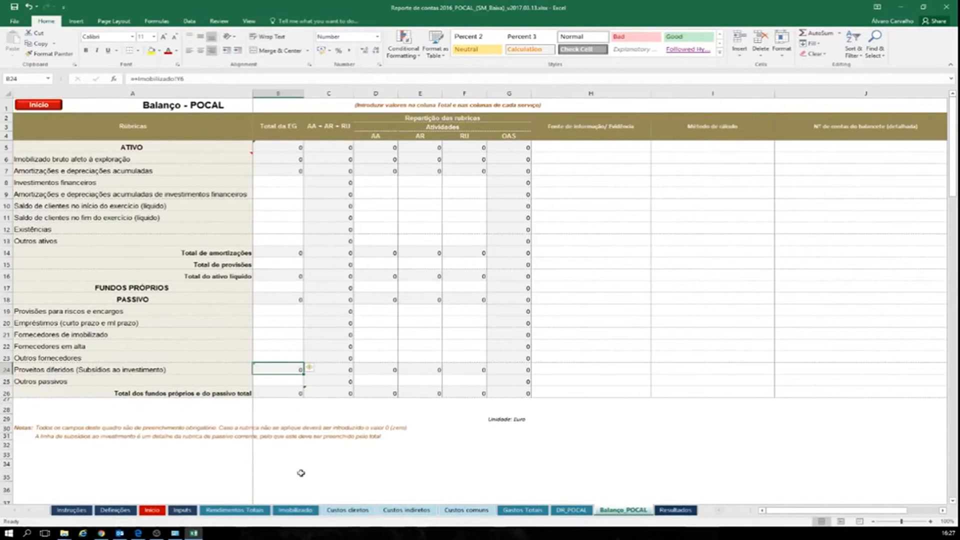
# Trace the Amortizações total from Imobilizado to the Amortizações e depreciações rows in Custos diretos and Custos indiretos.
pyautogui.click(299, 510)
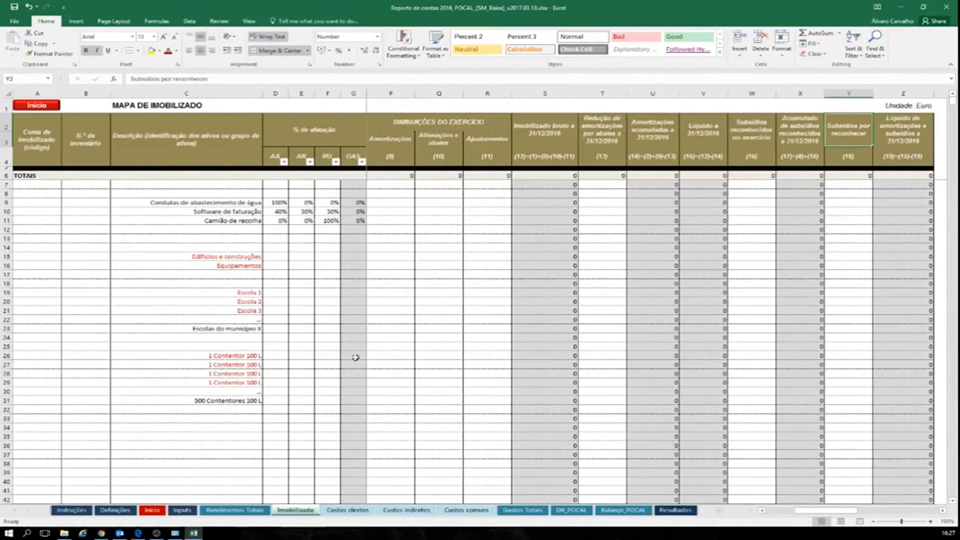
pyautogui.click(408, 176)
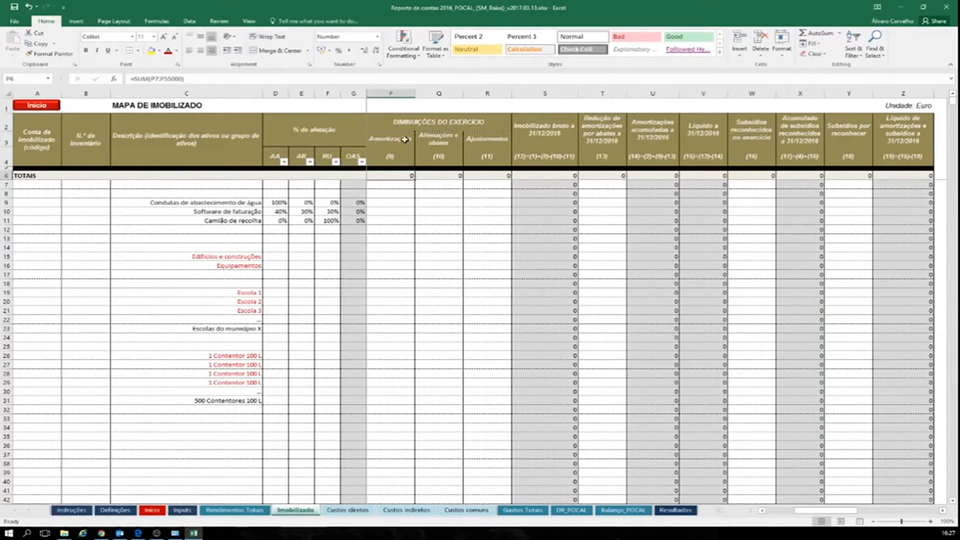
pyautogui.click(405, 140)
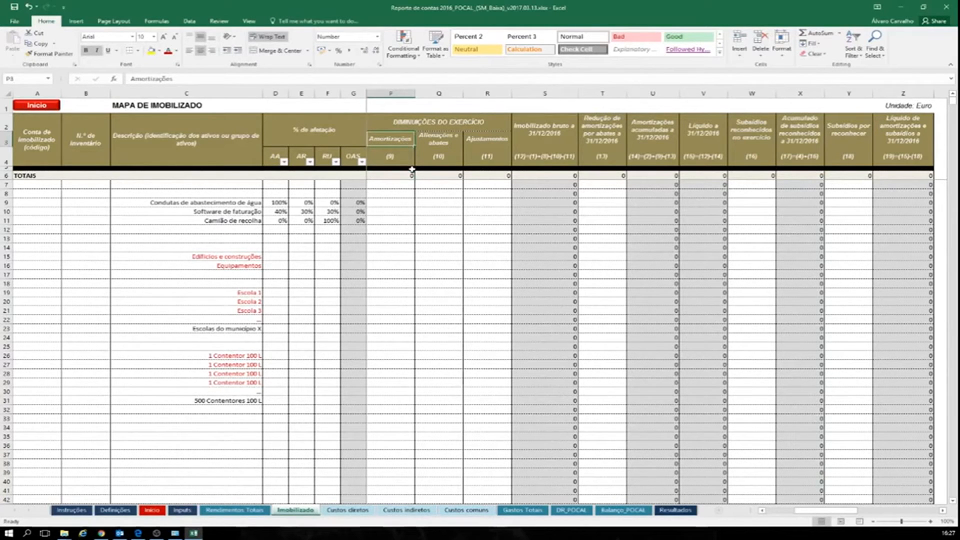
pyautogui.click(362, 512)
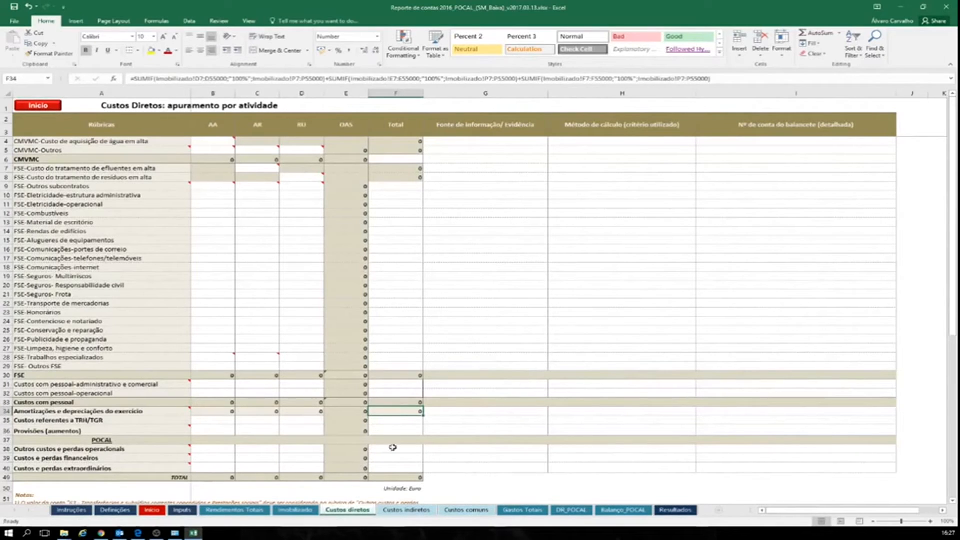
pyautogui.click(429, 513)
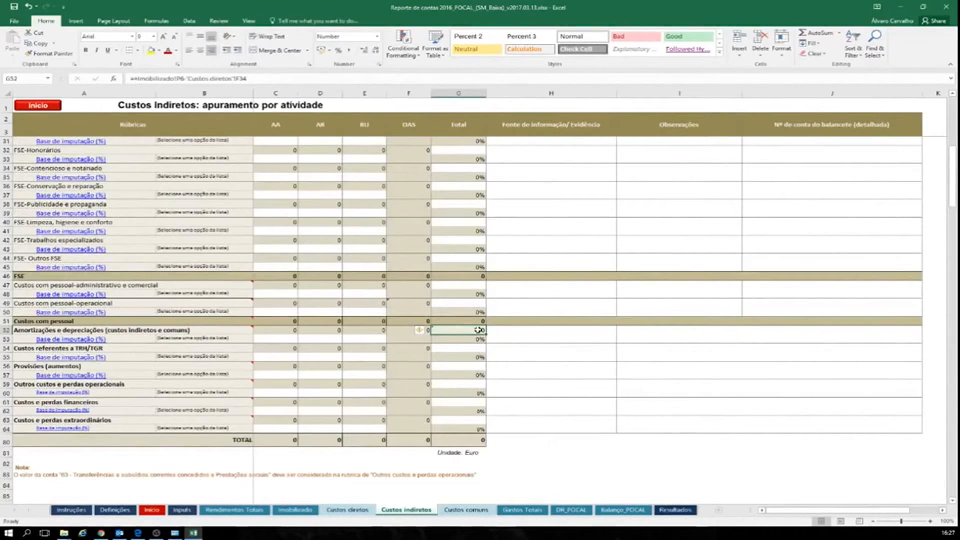
# Compare in Imobilizado the single-activity allocation of Condutas de abastecimento de água with the shared allocation of Software de faturação.
pyautogui.click(300, 511)
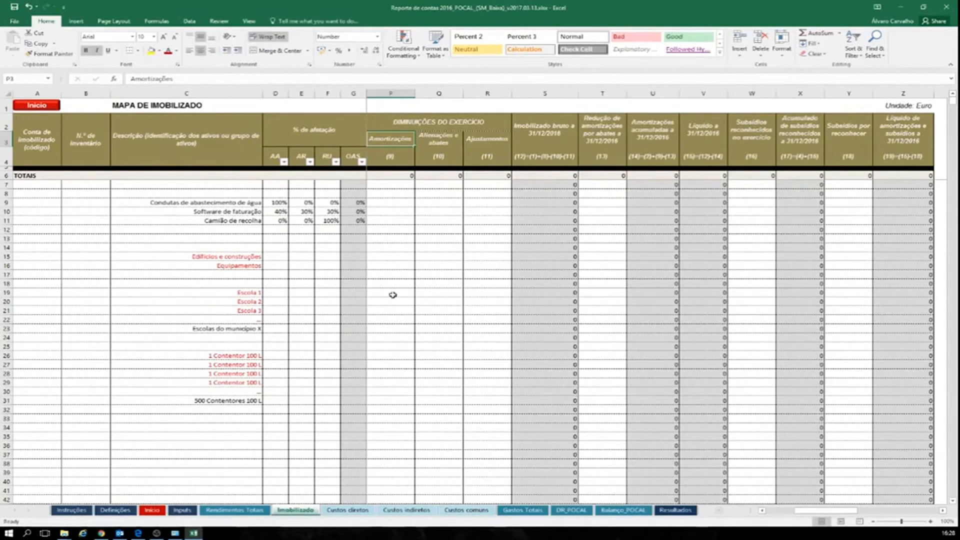
pyautogui.click(278, 203)
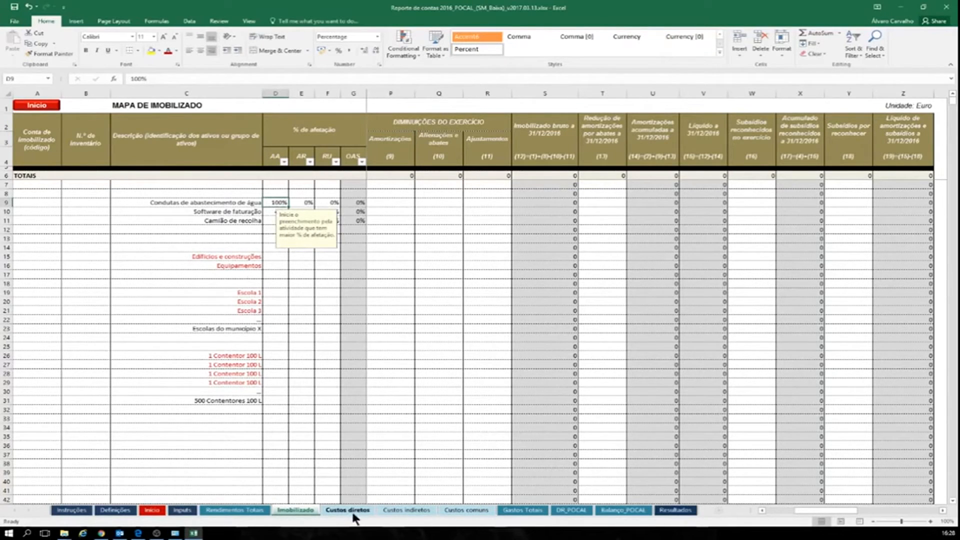
pyautogui.moveTo(277, 212); pyautogui.dragTo(329, 212)
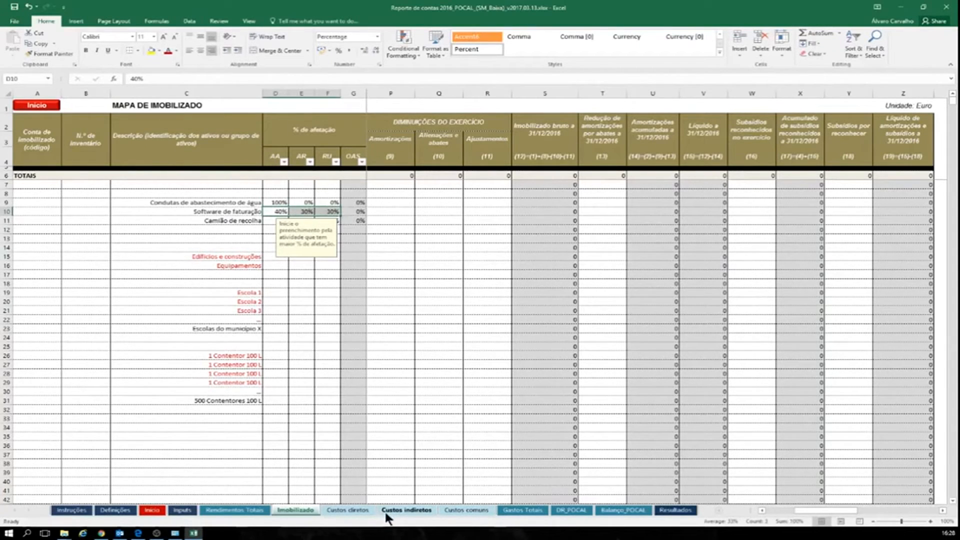
pyautogui.click(423, 274)
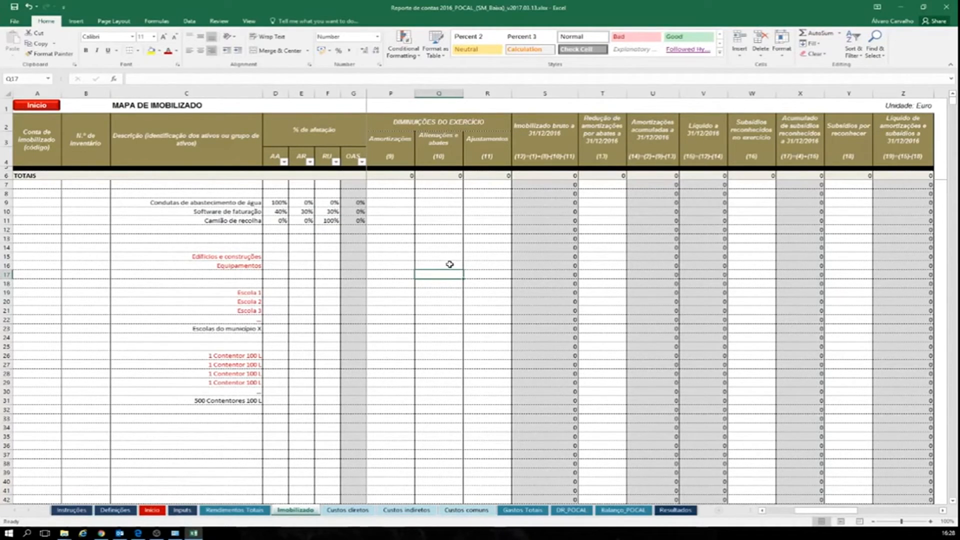
# Check the Imobilizado bruto a 31/12/2016 total and the generic descriptions Edifícios e construções and Equipamentos in Imobilizado.
pyautogui.click(545, 175)
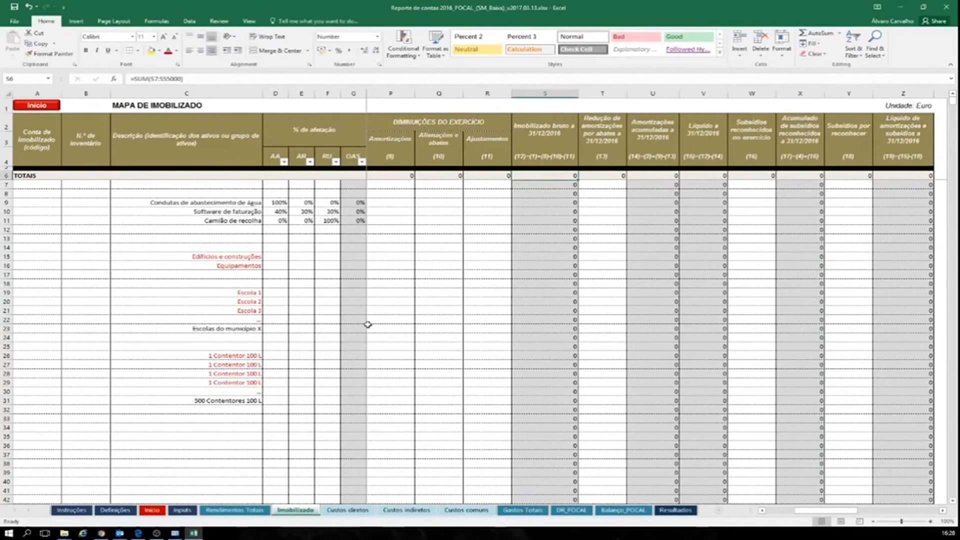
pyautogui.click(239, 256)
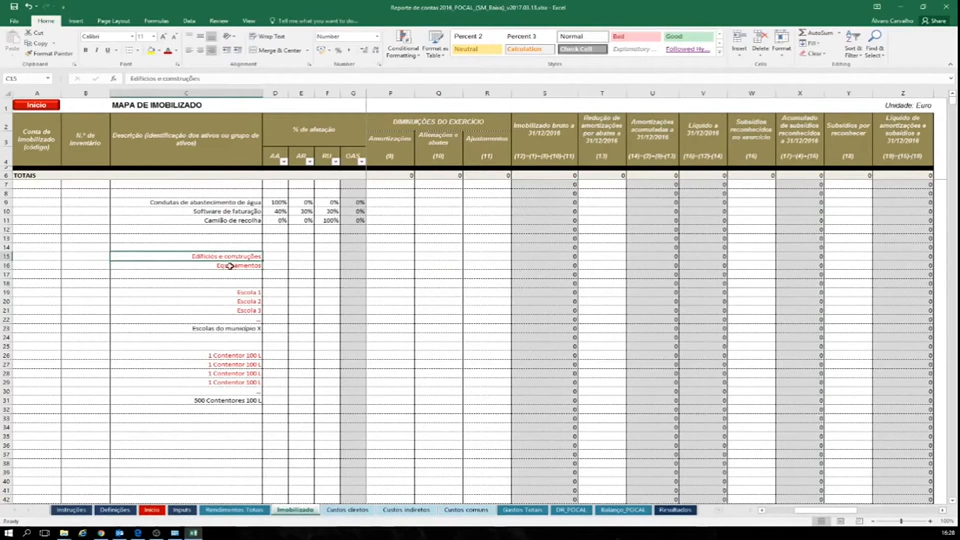
pyautogui.click(230, 266)
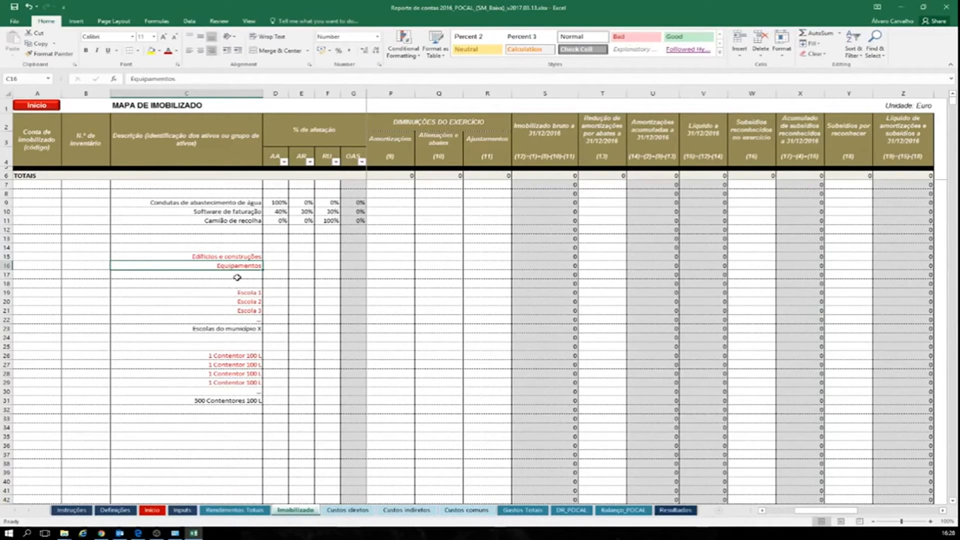
# Clear the generic asset descriptions Equipamentos and Edifícios e construções from the Imobilizado sheet.
pyautogui.press('Delete')
pyautogui.press('Up')
pyautogui.press('Delete')
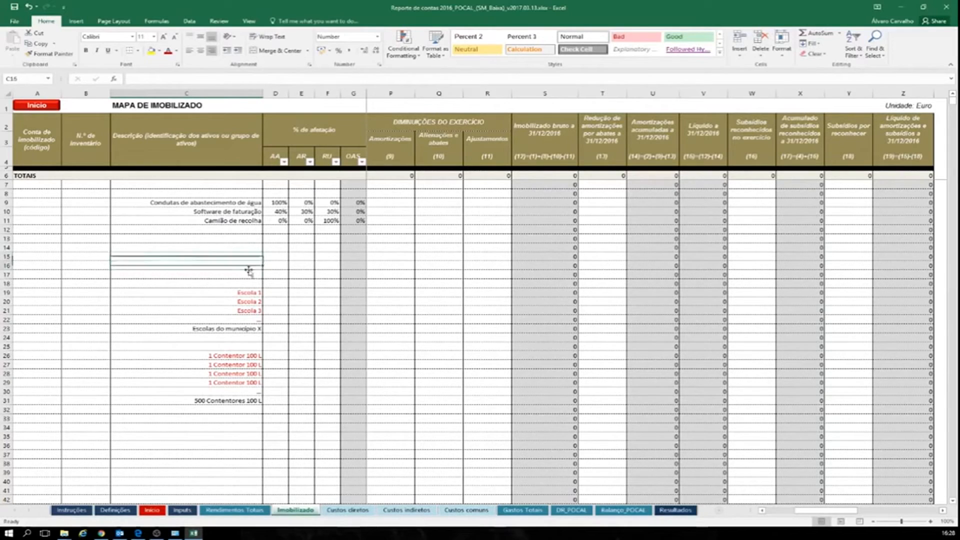
pyautogui.press('Down')
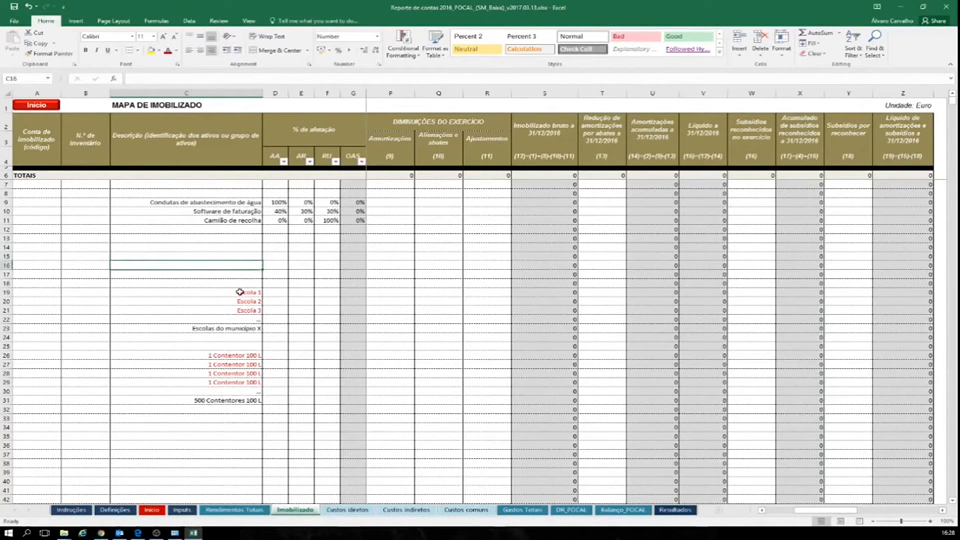
# Clear the individual entries Escola 1, Escola 2, Escola 3 and the ellipsis above the grouped description Escolas do município X.
pyautogui.moveTo(240, 292); pyautogui.dragTo(245, 323)
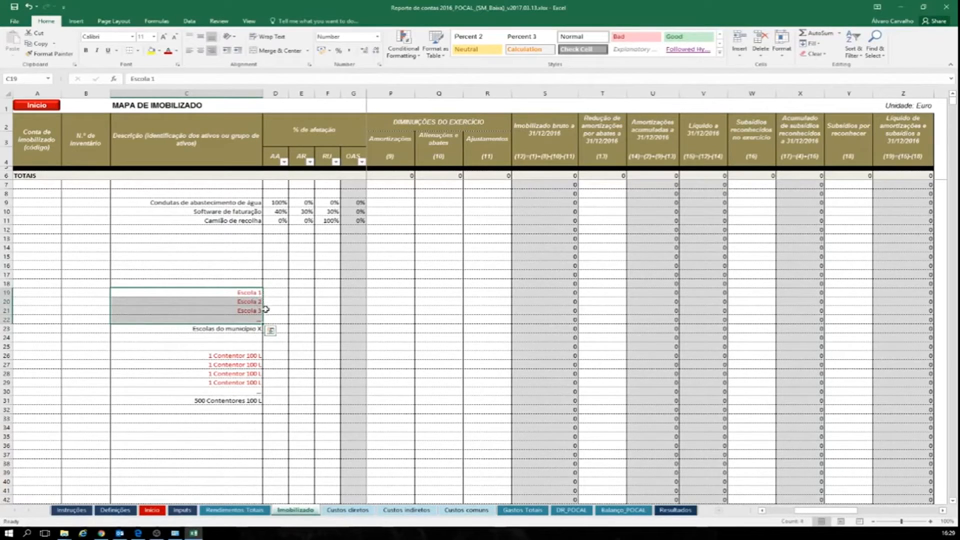
pyautogui.click(249, 327)
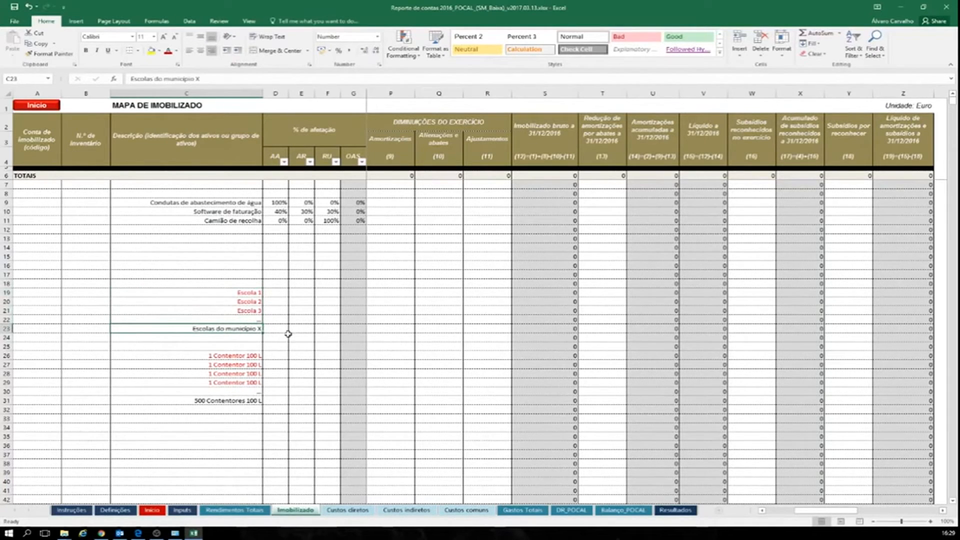
pyautogui.click(255, 293)
pyautogui.press('Delete')
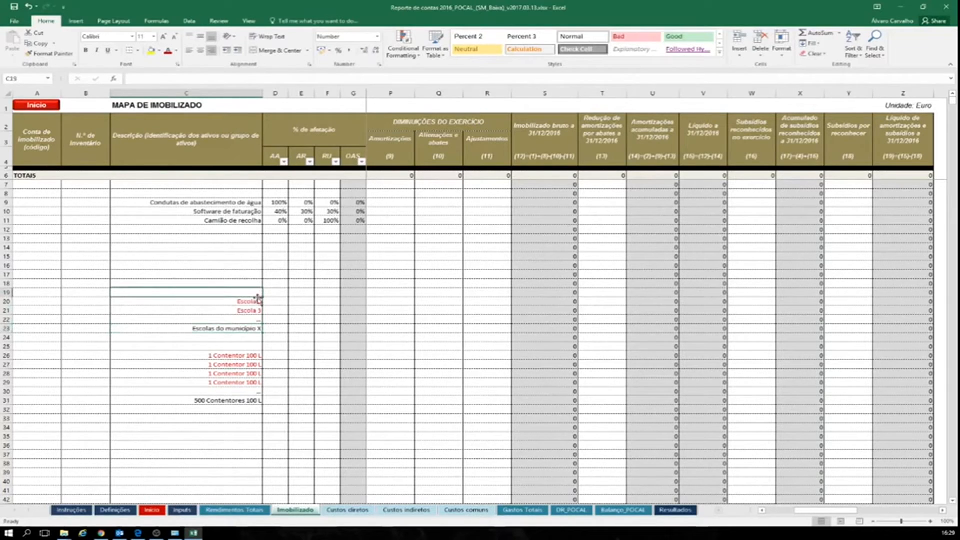
pyautogui.click(256, 302)
pyautogui.press('Delete')
pyautogui.click(256, 311)
pyautogui.press('Delete')
pyautogui.click(256, 318)
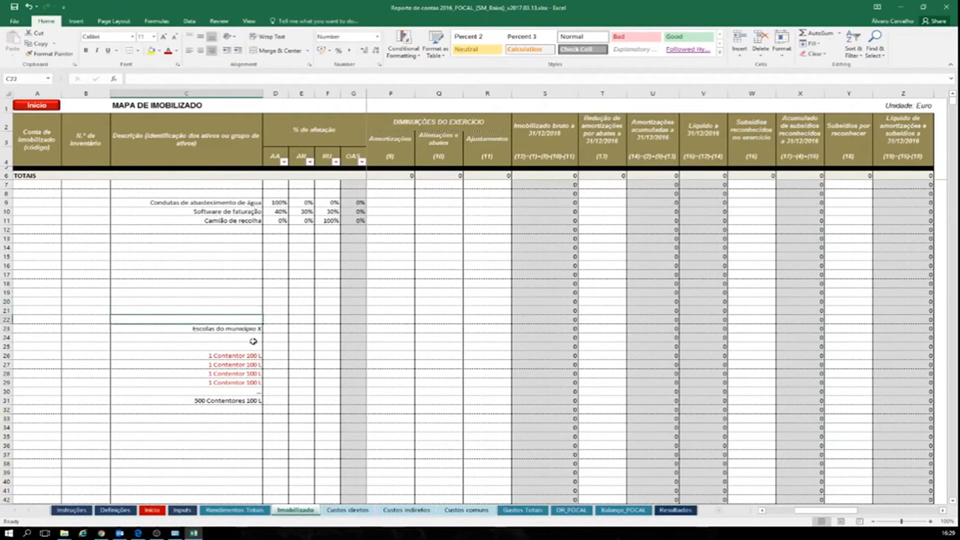
pyautogui.click(271, 345)
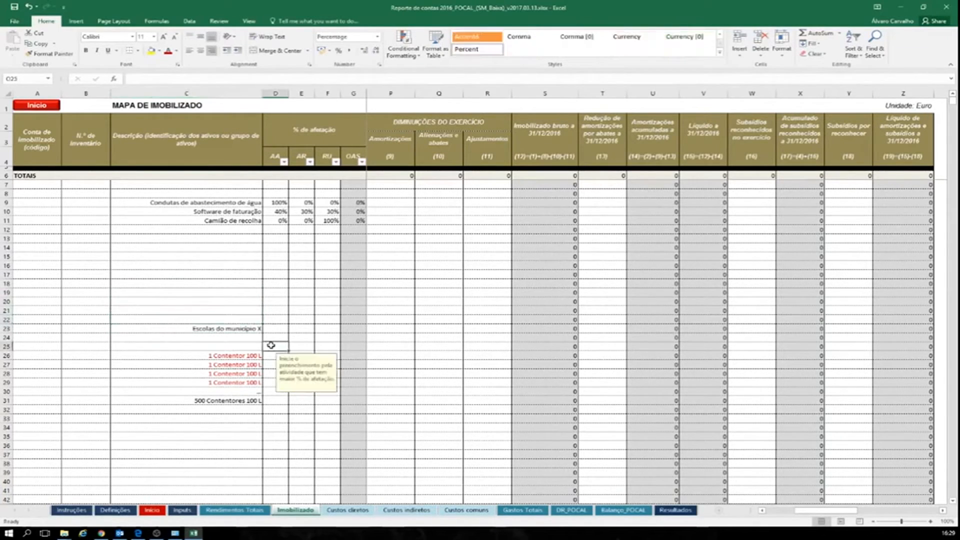
# Clear the repeated 1 Contentor 100 L entries and the ellipsis above the grouped description 500 Contentores 100 L.
pyautogui.moveTo(252, 356); pyautogui.dragTo(257, 382)
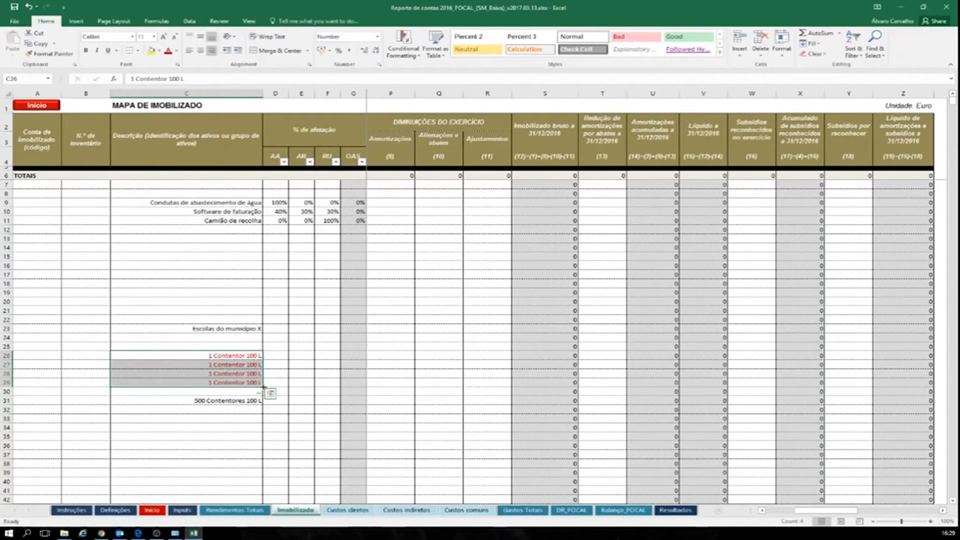
pyautogui.click(251, 400)
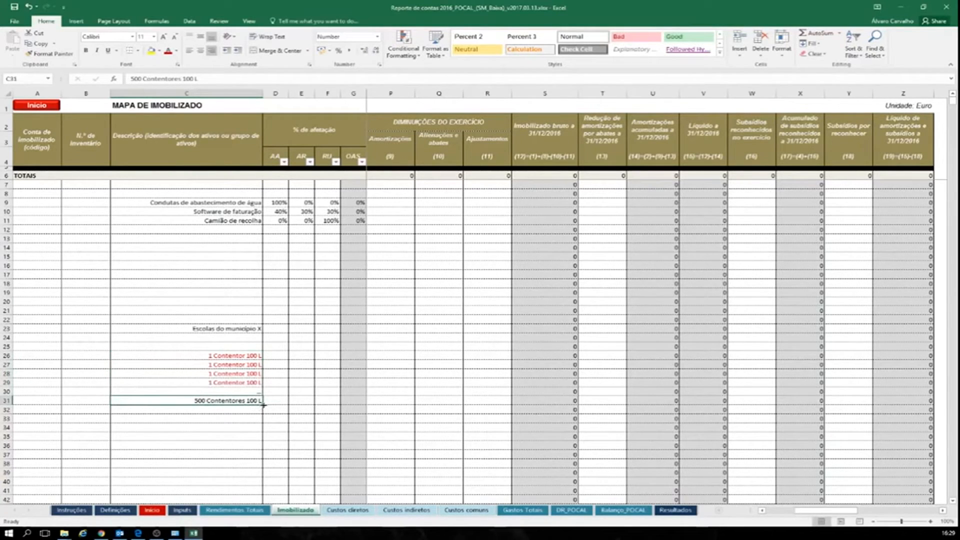
pyautogui.moveTo(254, 356); pyautogui.dragTo(258, 391)
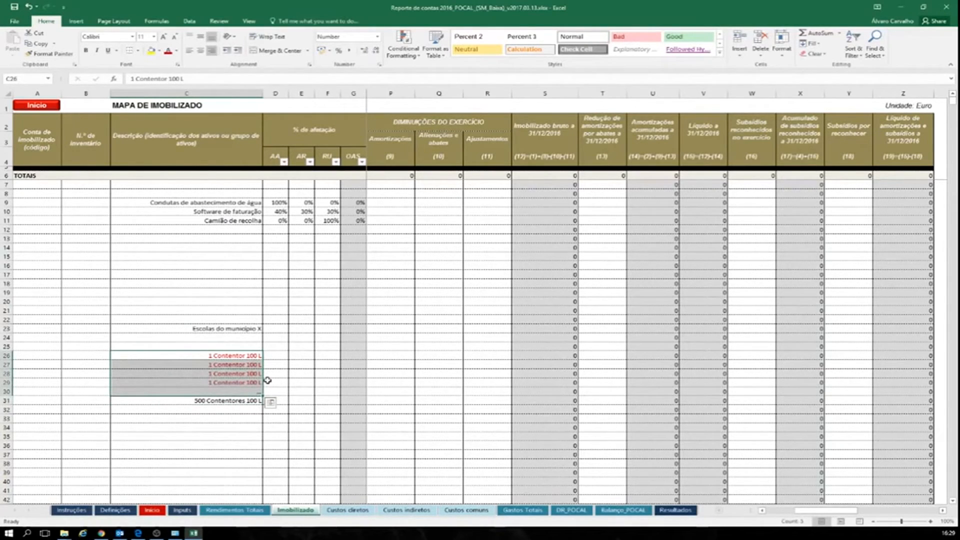
pyautogui.click(252, 400)
pyautogui.moveTo(250, 356); pyautogui.dragTo(256, 390)
pyautogui.press('Delete')
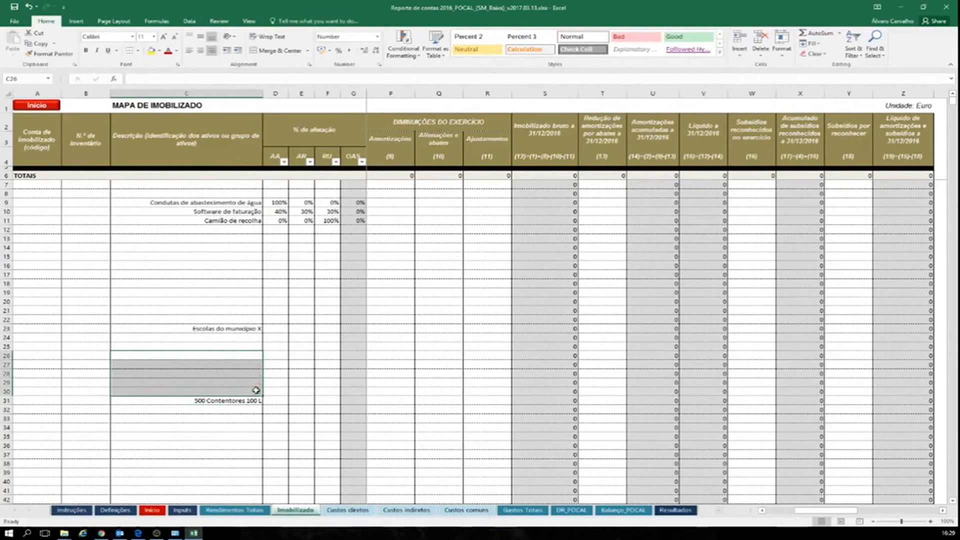
pyautogui.click(255, 400)
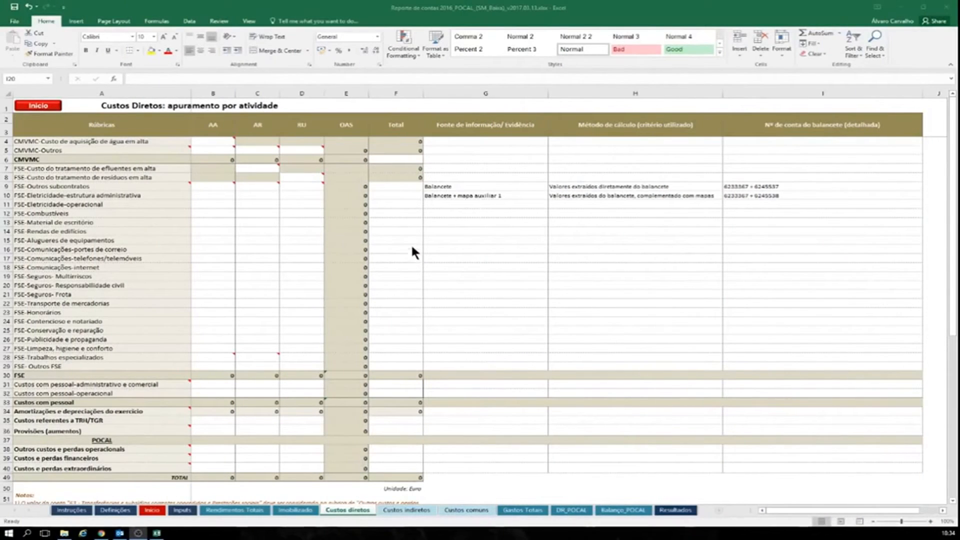
# In Custos diretos, enter 4000000 as the Total for FSE-Alugueres de equipamentos.
pyautogui.moveTo(400, 125); pyautogui.dragTo(412, 477)
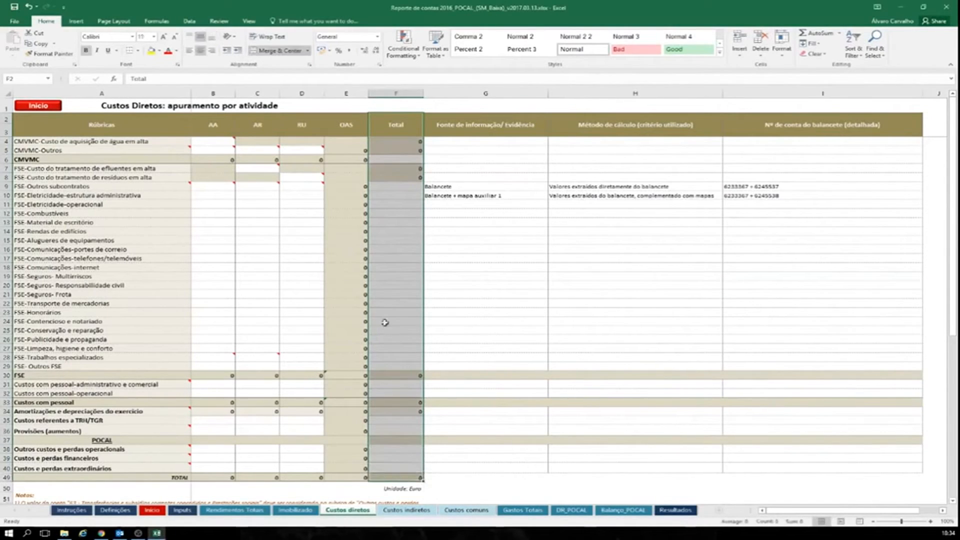
pyautogui.click(387, 238)
pyautogui.write('400')
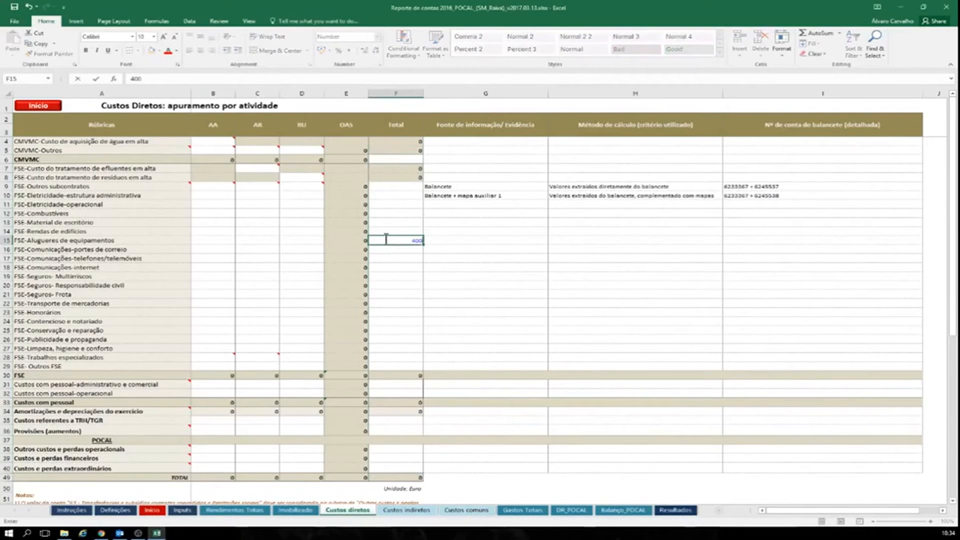
pyautogui.write('0000')
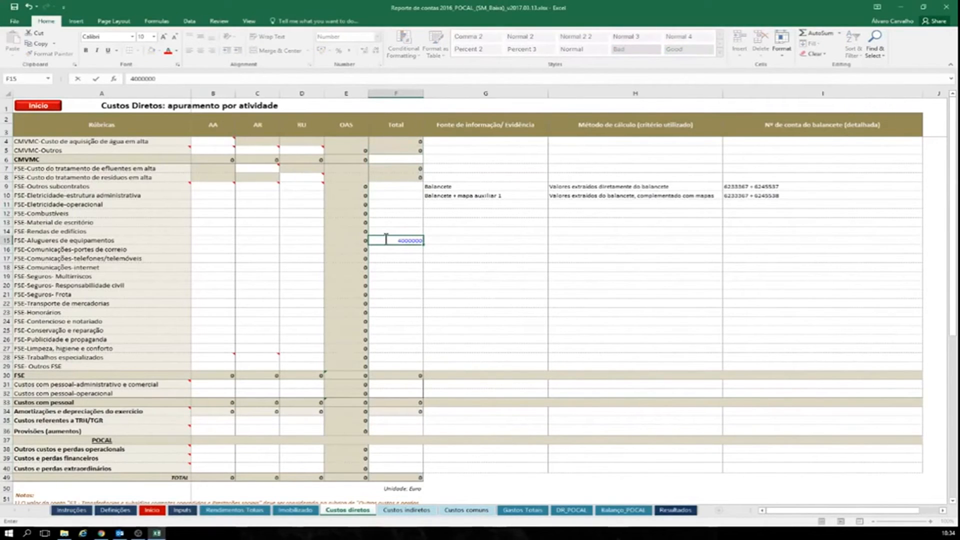
pyautogui.press('Return')
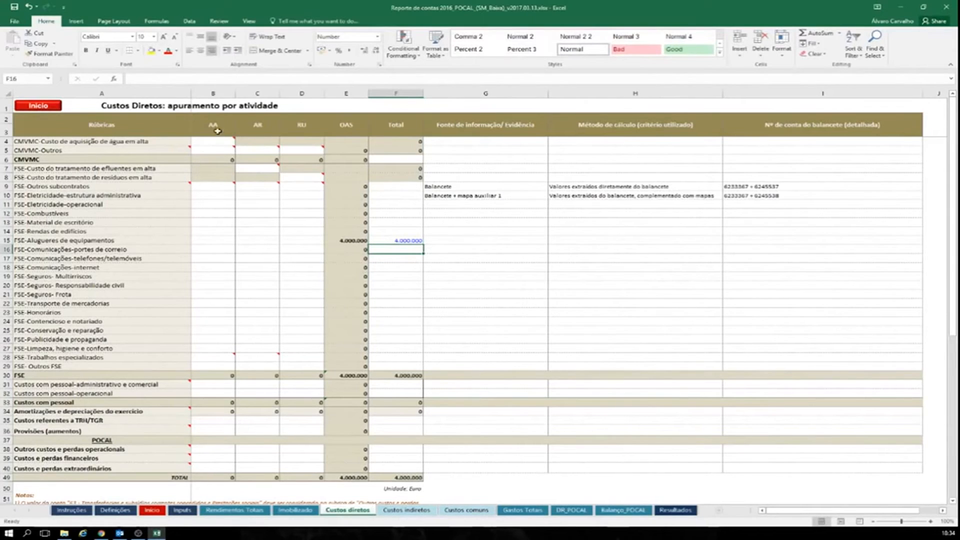
# Allocate 2.000 to AA and 5.000 to AR for FSE-Alugueres de equipamentos in Custos diretos.
pyautogui.click(215, 126)
pyautogui.moveTo(241, 136); pyautogui.dragTo(306, 478)
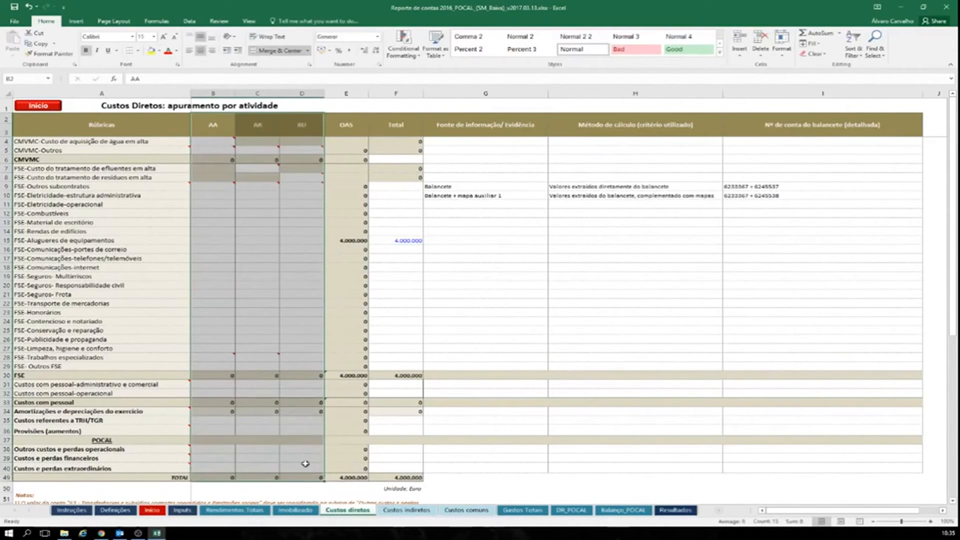
pyautogui.click(212, 241)
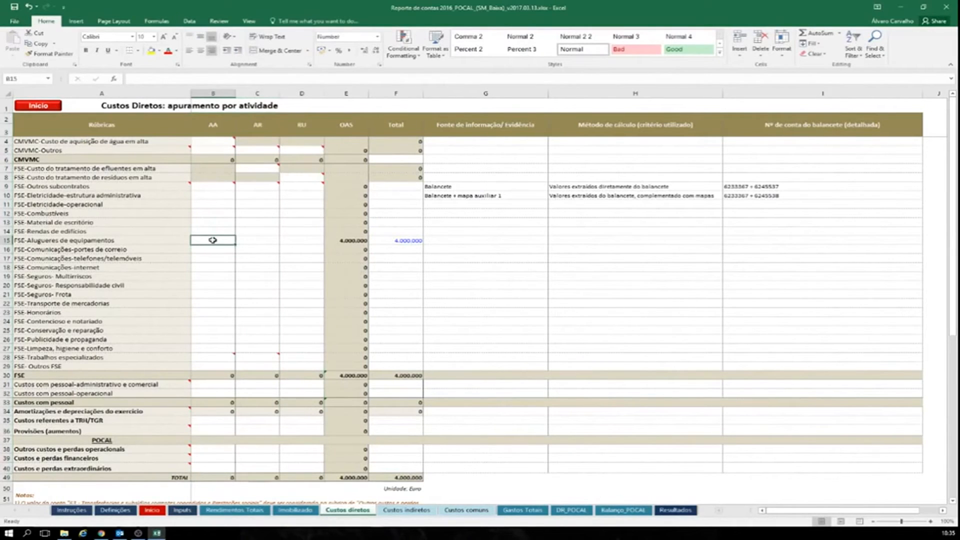
pyautogui.write('2.000')
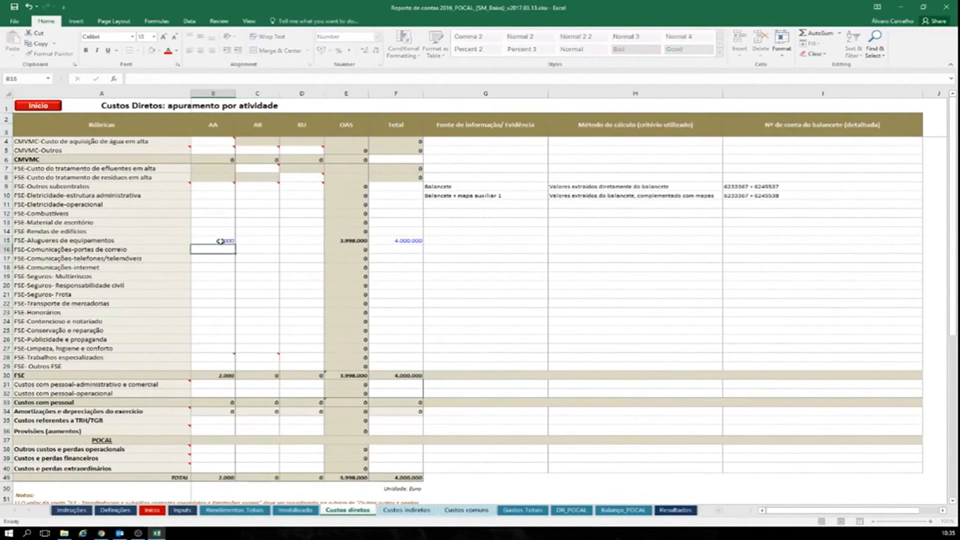
pyautogui.click(249, 241)
pyautogui.write('5000')
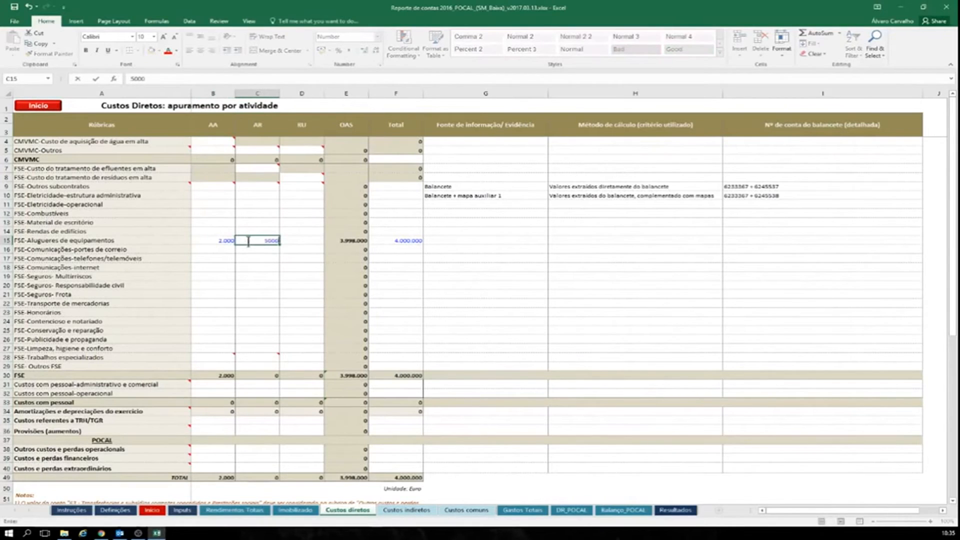
pyautogui.press('Return')
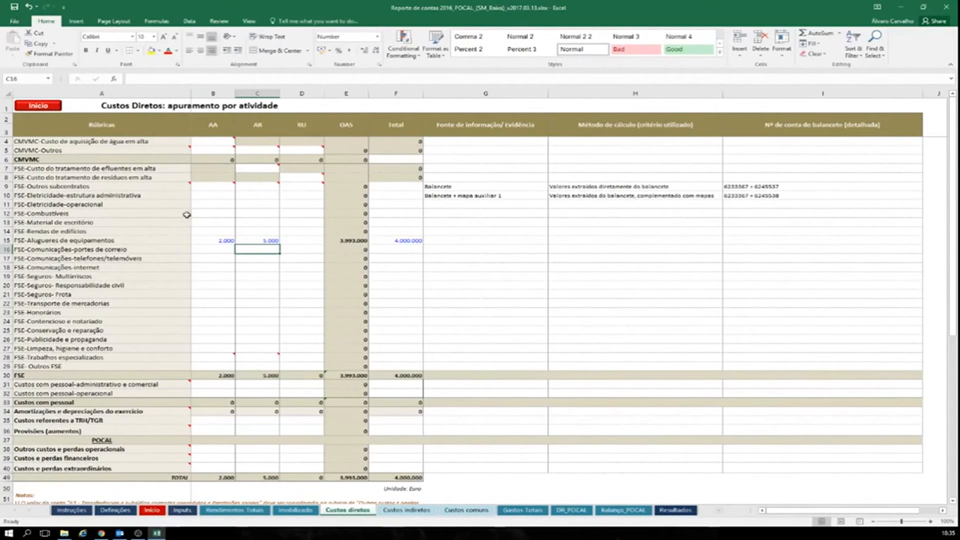
# Examine the single-activity cells for água, efluentes and resíduos em alta, and the example source, calculation method and account entries in Custos diretos.
pyautogui.click(219, 143)
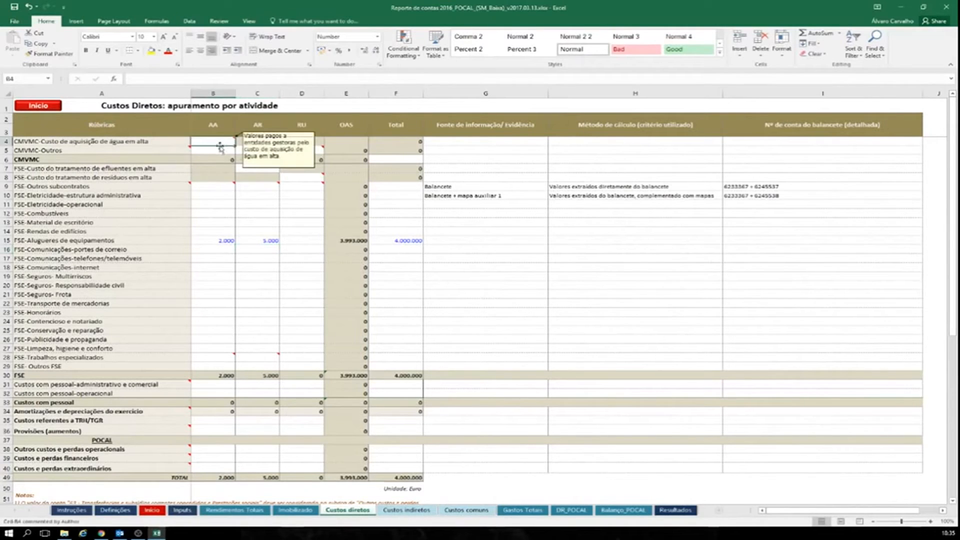
pyautogui.click(252, 169)
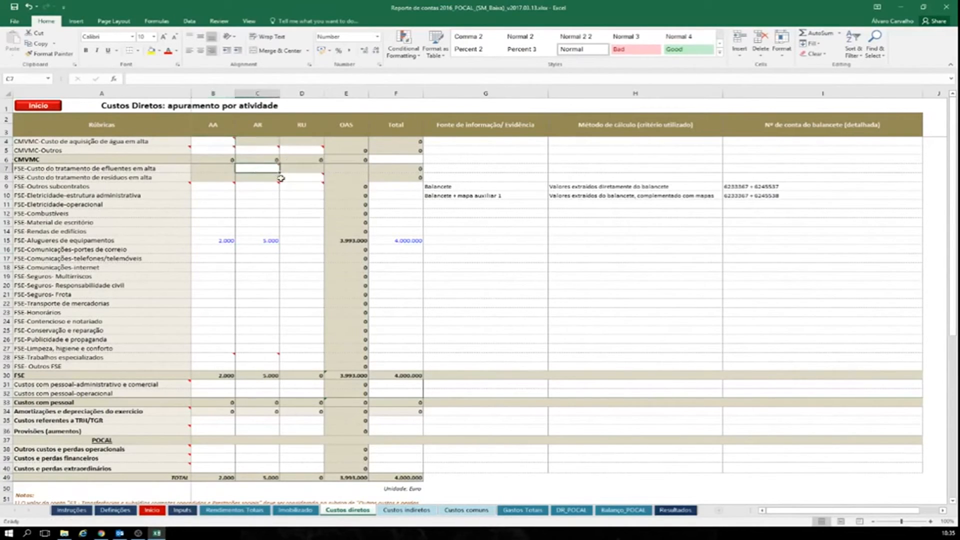
pyautogui.click(291, 179)
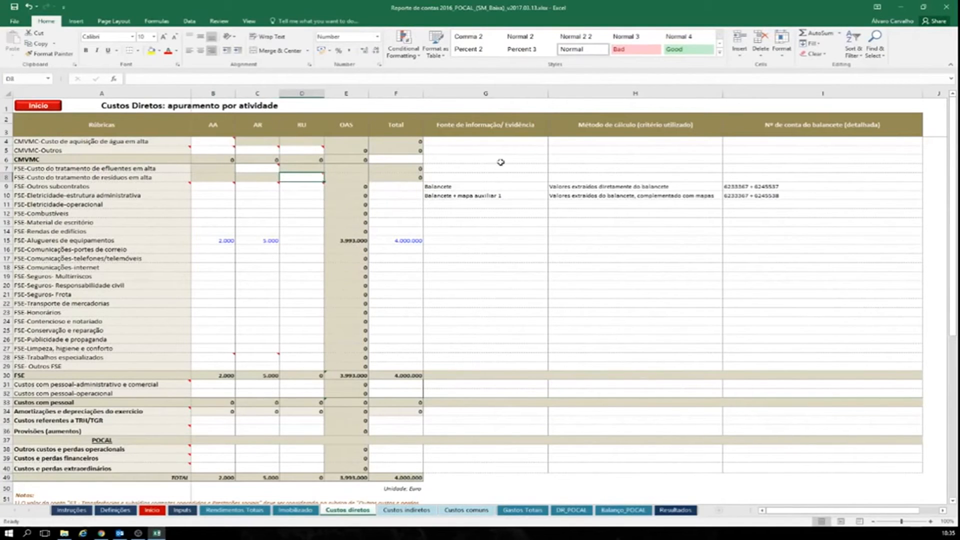
pyautogui.moveTo(511, 137)
pyautogui.mouseDown()
pyautogui.moveTo(729, 200)
pyautogui.moveTo(817, 285)
pyautogui.moveTo(838, 388)
pyautogui.moveTo(834, 469)
pyautogui.mouseUp()
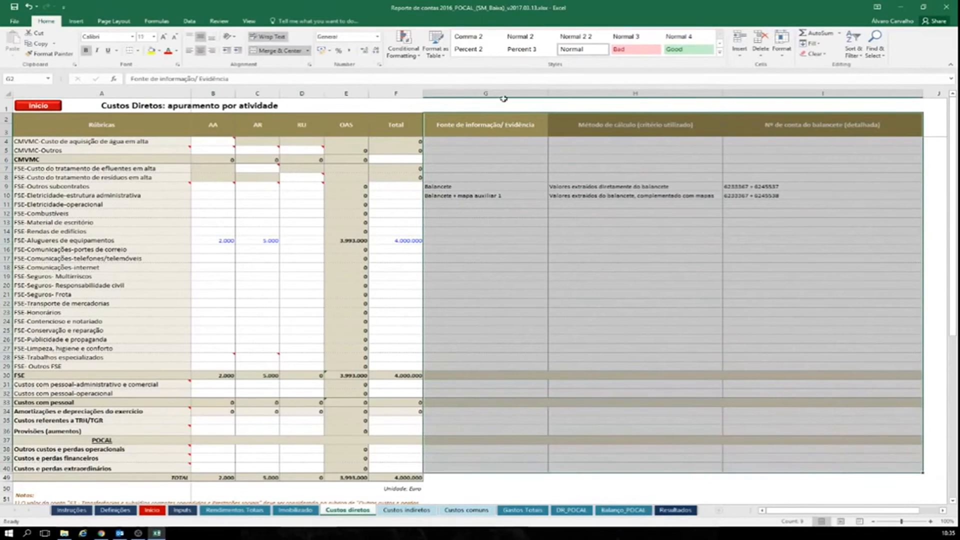
pyautogui.click(499, 130)
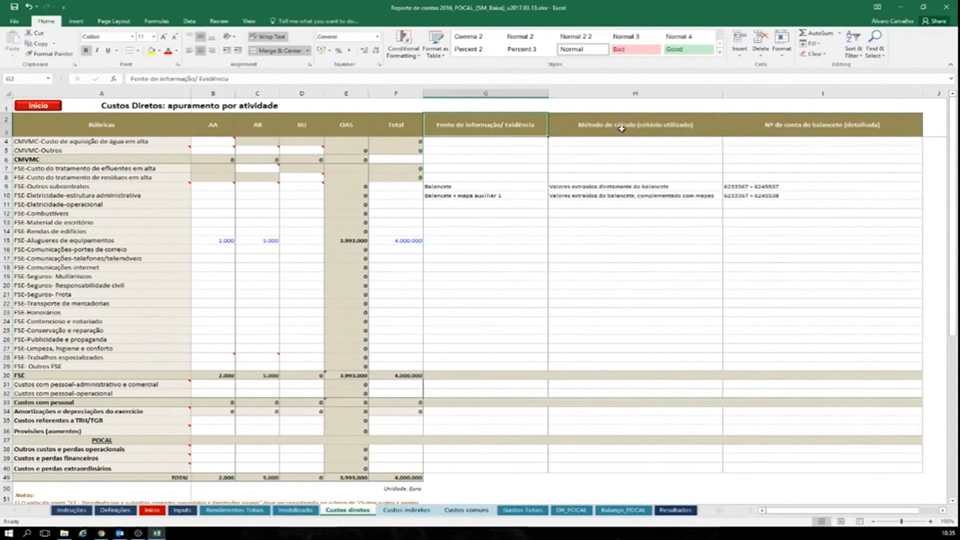
pyautogui.click(765, 130)
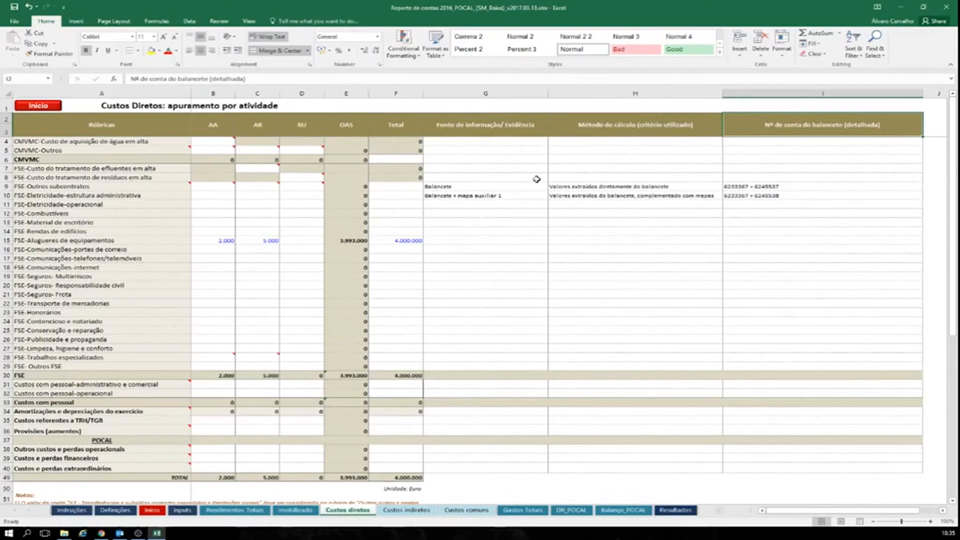
pyautogui.moveTo(522, 187); pyautogui.dragTo(762, 198)
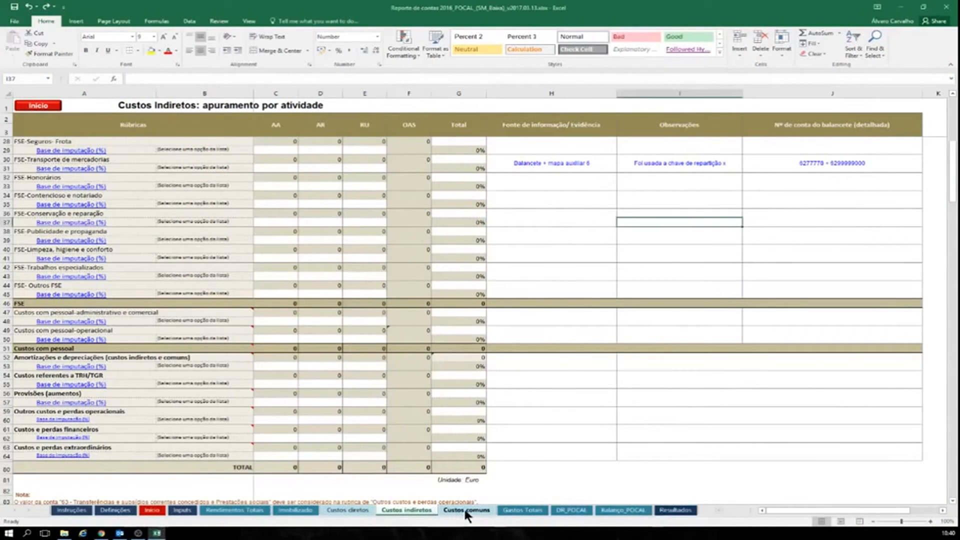
# View Custos comuns briefly, and enter 100000 as the Total for FSE-Transporte de mercadorias in Custos indiretos.
pyautogui.click(465, 510)
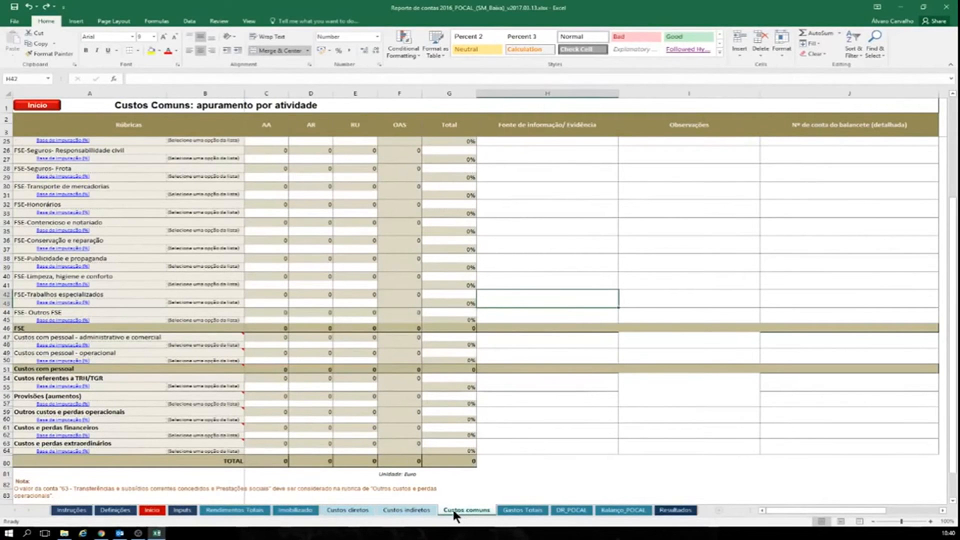
pyautogui.click(432, 511)
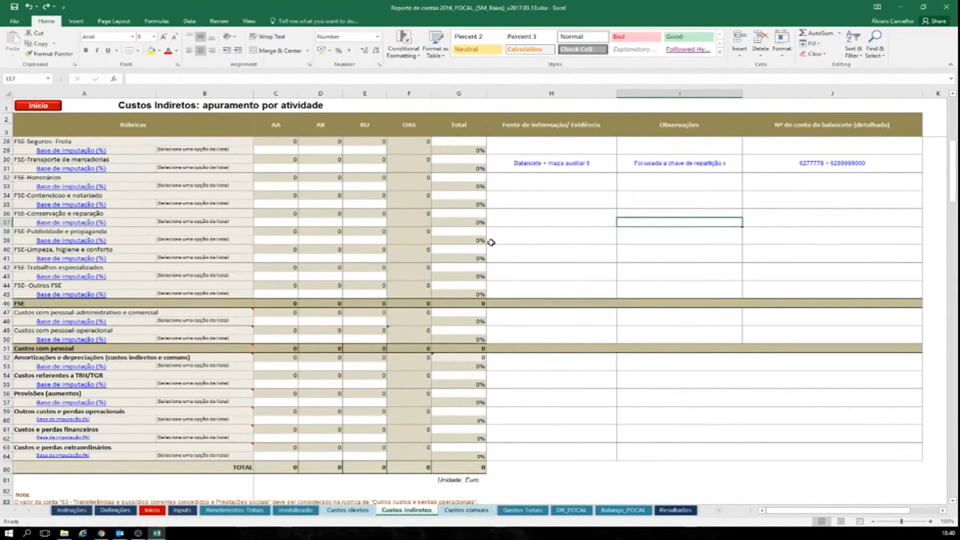
pyautogui.moveTo(458, 128); pyautogui.dragTo(447, 421)
pyautogui.scroll(5, 532, 370)
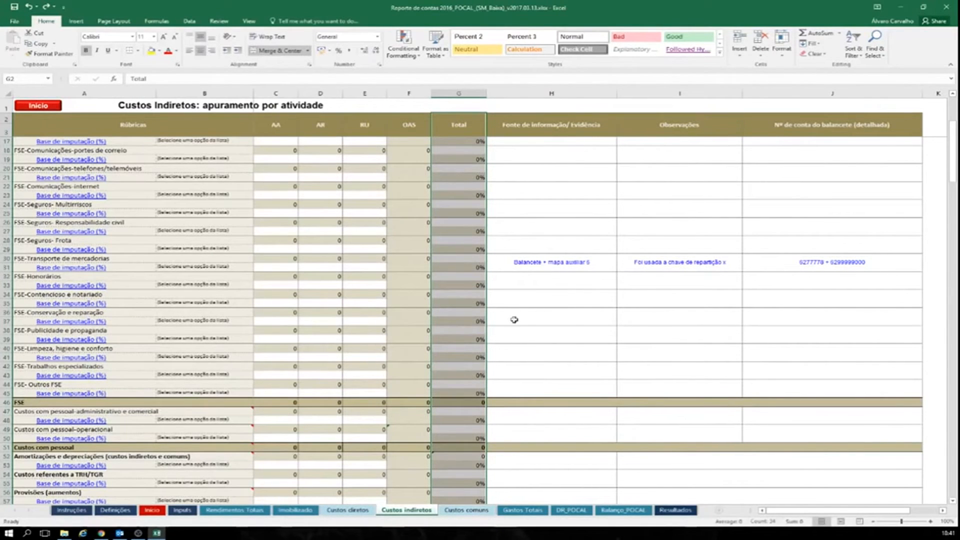
pyautogui.click(455, 258)
pyautogui.write('100000')
pyautogui.press('Return')
# Set the Base de imputação of FSE-Transporte de mercadorias to 5% for AA and 10% for AR.
pyautogui.moveTo(279, 124); pyautogui.dragTo(355, 440)
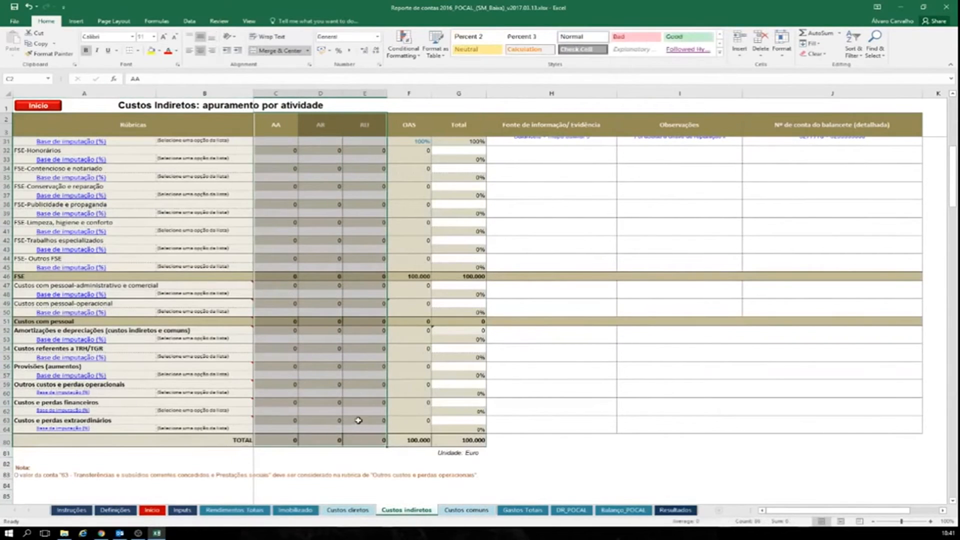
pyautogui.scroll(6, 357, 422)
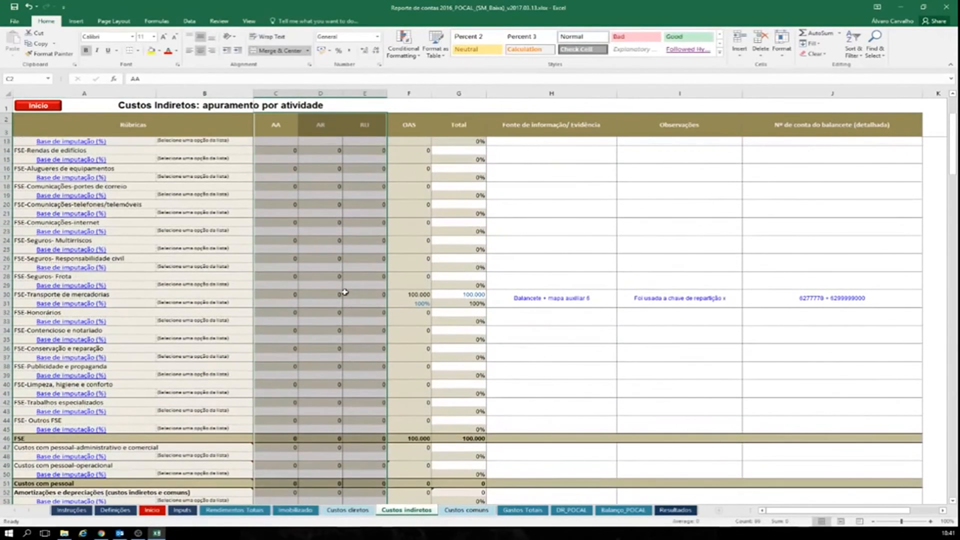
pyautogui.click(295, 302)
pyautogui.write('5')
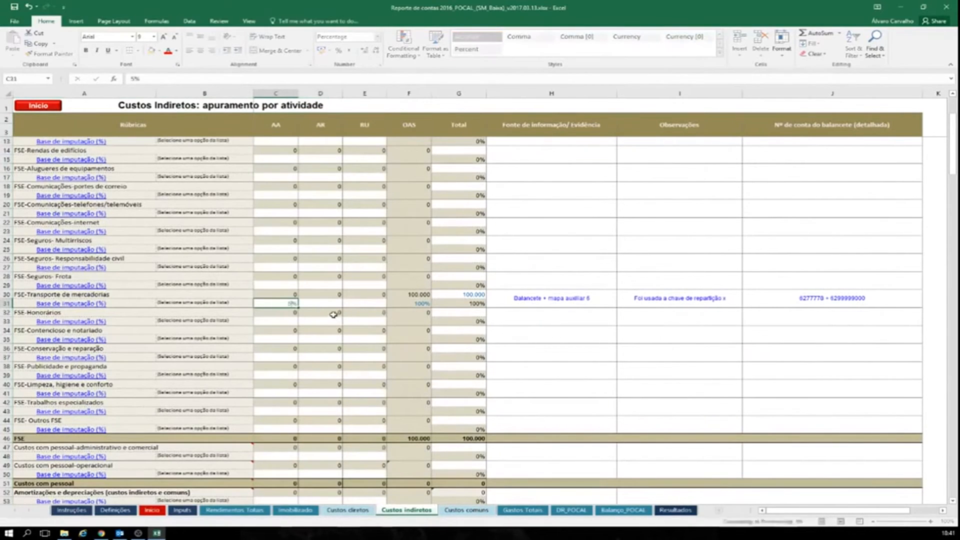
pyautogui.press('Tab')
pyautogui.write('10')
pyautogui.press('Tab')
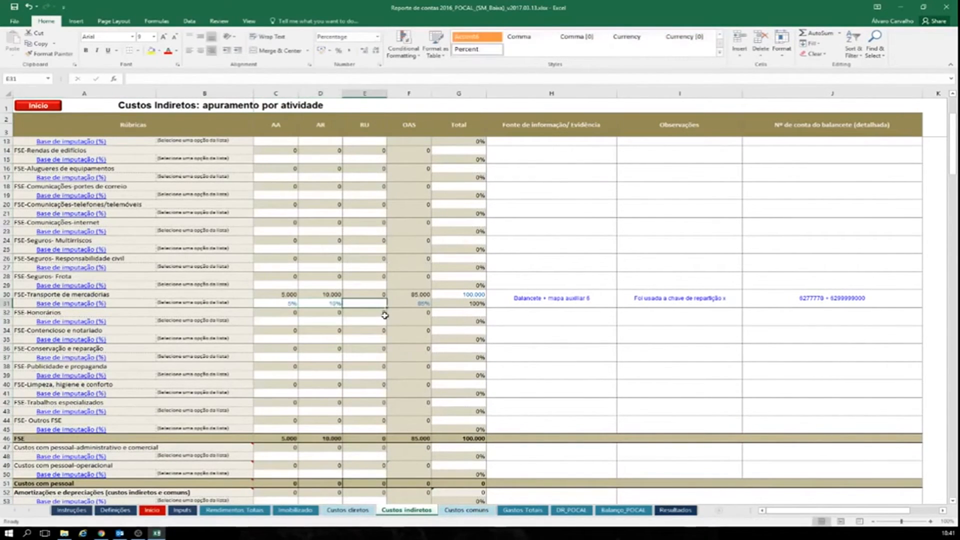
# Set the RU share of FSE-Transporte de mercadorias to 30% and its Base de imputação to Nível de produção de cada atividade.
pyautogui.write('30')
pyautogui.press('Tab')
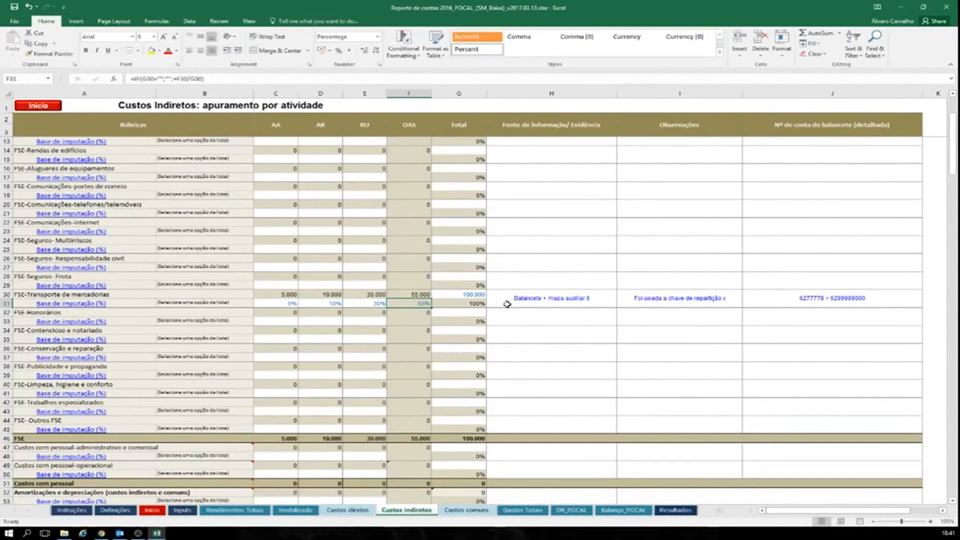
pyautogui.click(227, 303)
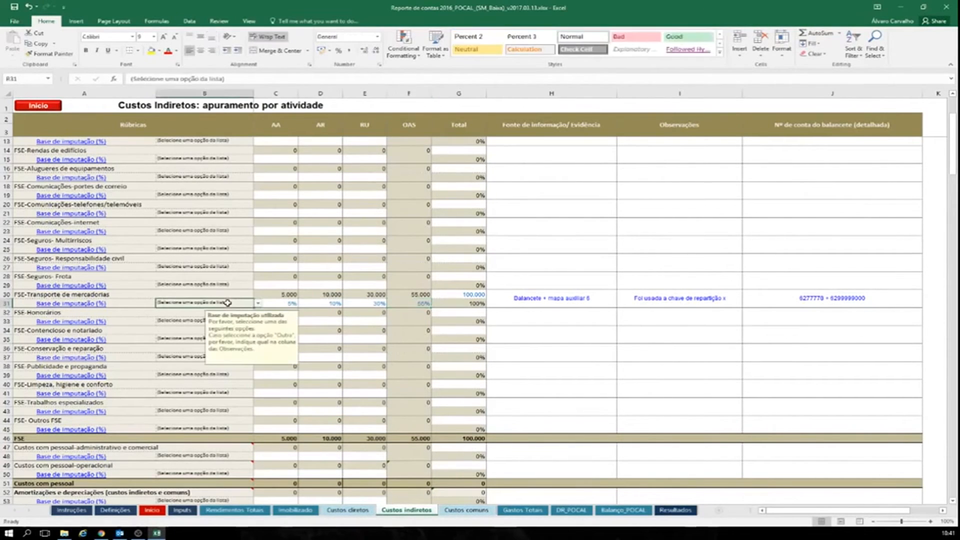
pyautogui.click(258, 300)
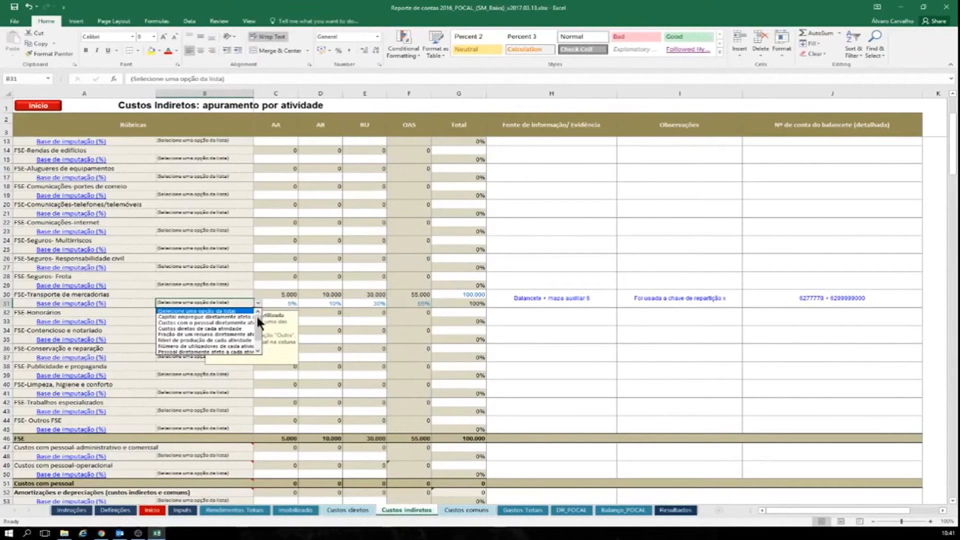
pyautogui.click(205, 340)
# Review the Fonte de informação, Observações and Nº de conta do balancete columns for FSE-Transporte de mercadorias in Custos indiretos.
pyautogui.moveTo(560, 126)
pyautogui.mouseDown()
pyautogui.moveTo(743, 175)
pyautogui.moveTo(825, 315)
pyautogui.moveTo(820, 502)
pyautogui.moveTo(560, 126)
pyautogui.mouseUp()
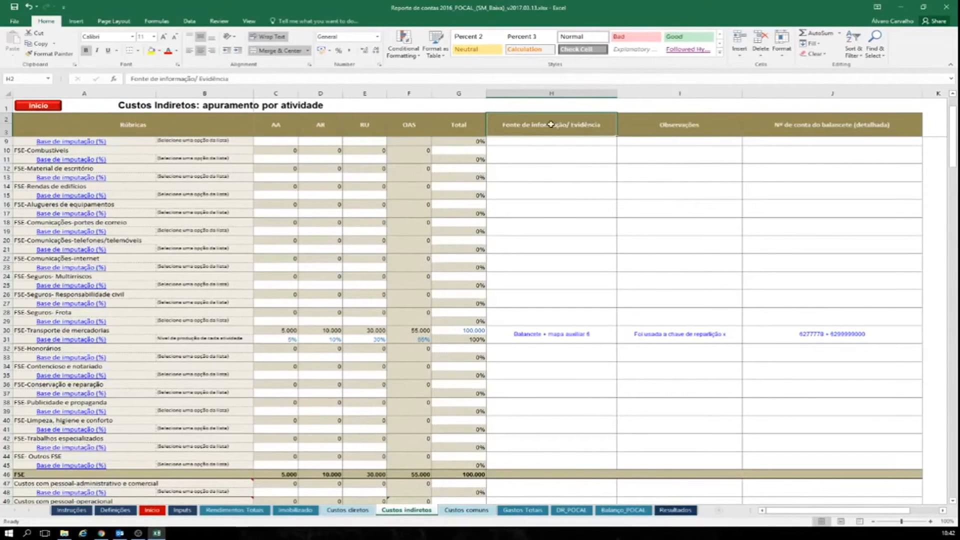
pyautogui.click(660, 128)
pyautogui.click(774, 133)
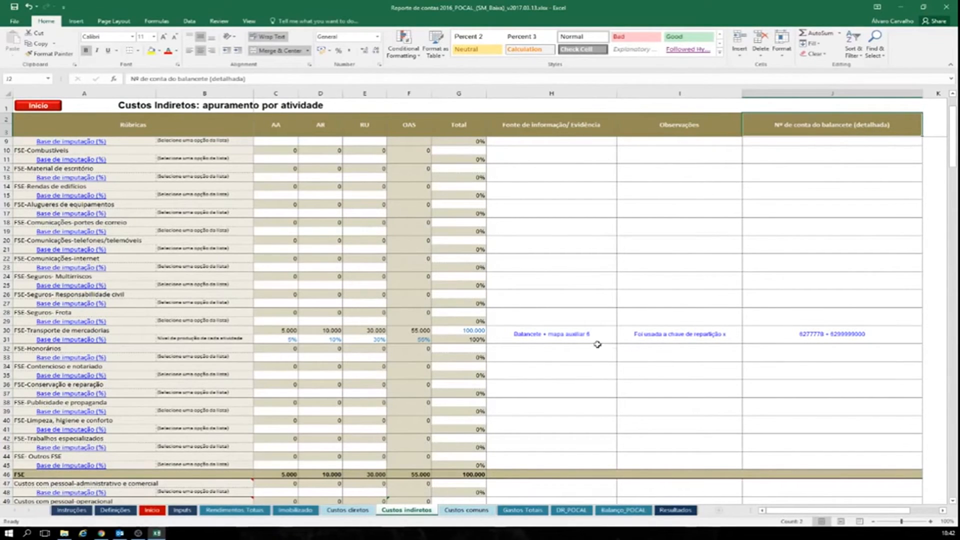
pyautogui.moveTo(578, 336); pyautogui.dragTo(773, 342)
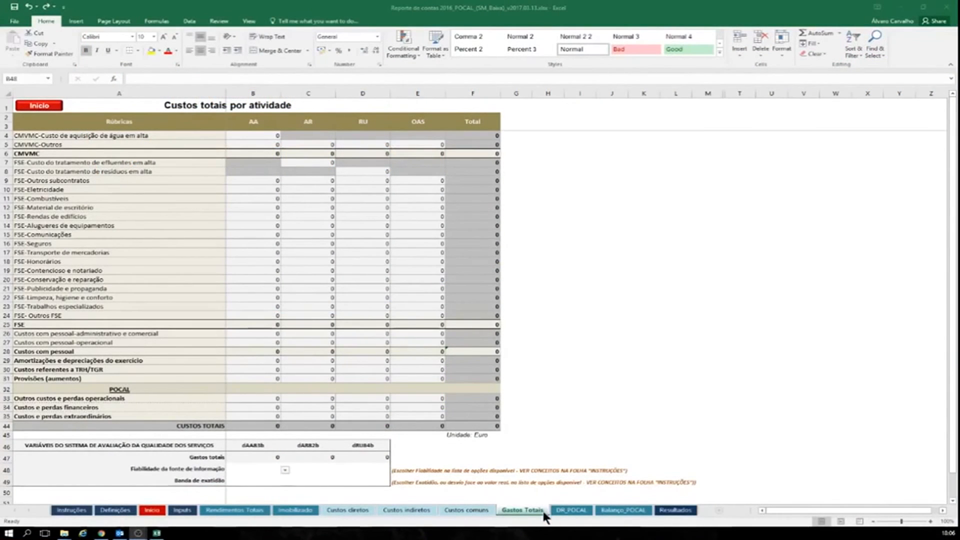
# Examine the Custos totais por atividade table in Gastos Totais and its Fiabilidade and Banda de exatidão cells.
pyautogui.moveTo(256, 134); pyautogui.dragTo(443, 426)
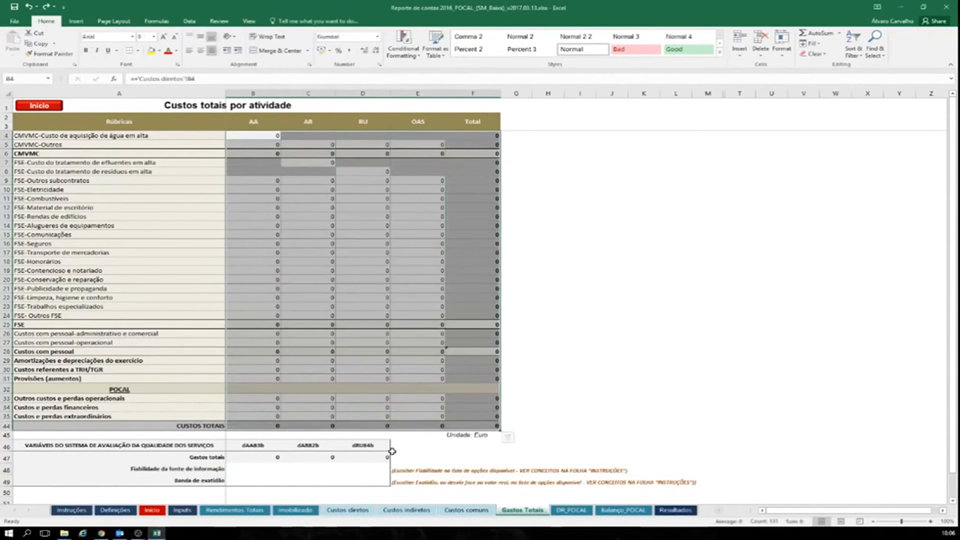
pyautogui.click(267, 466)
pyautogui.moveTo(266, 466); pyautogui.dragTo(368, 482)
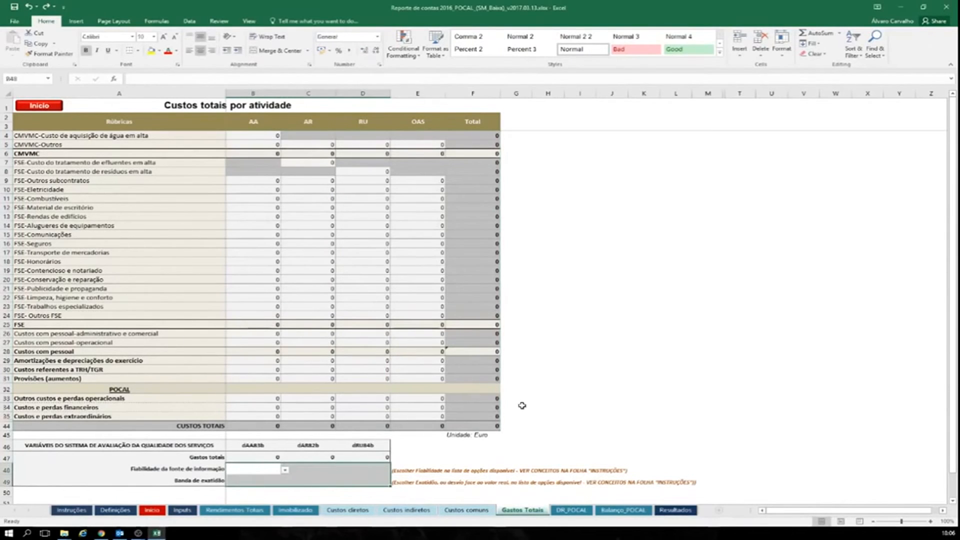
pyautogui.click(580, 315)
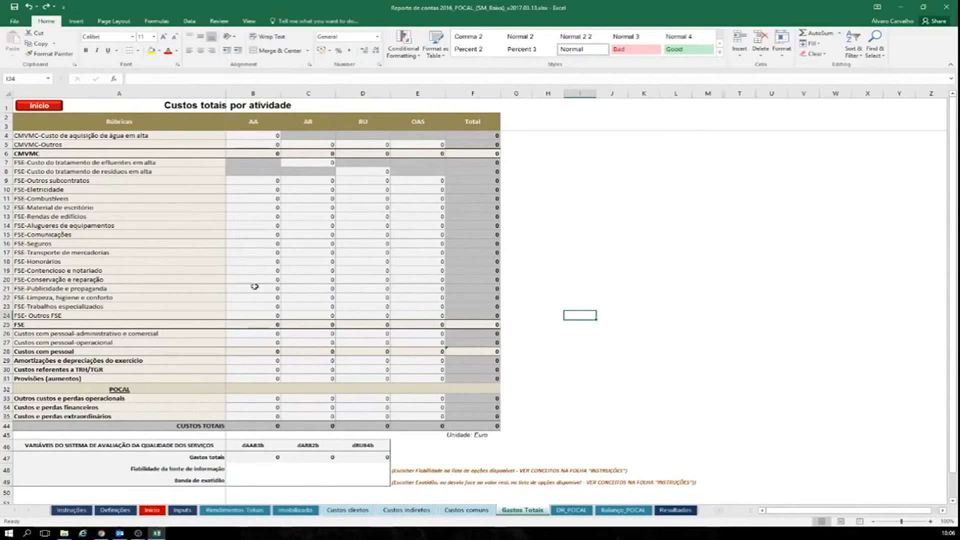
pyautogui.moveTo(183, 140); pyautogui.dragTo(199, 412)
pyautogui.click(576, 314)
pyautogui.moveTo(250, 469); pyautogui.dragTo(335, 484)
# Set the Fiabilidade da fonte de informação in Gastos Totais to *** for AA, ** for AR and * for RU.
pyautogui.click(265, 469)
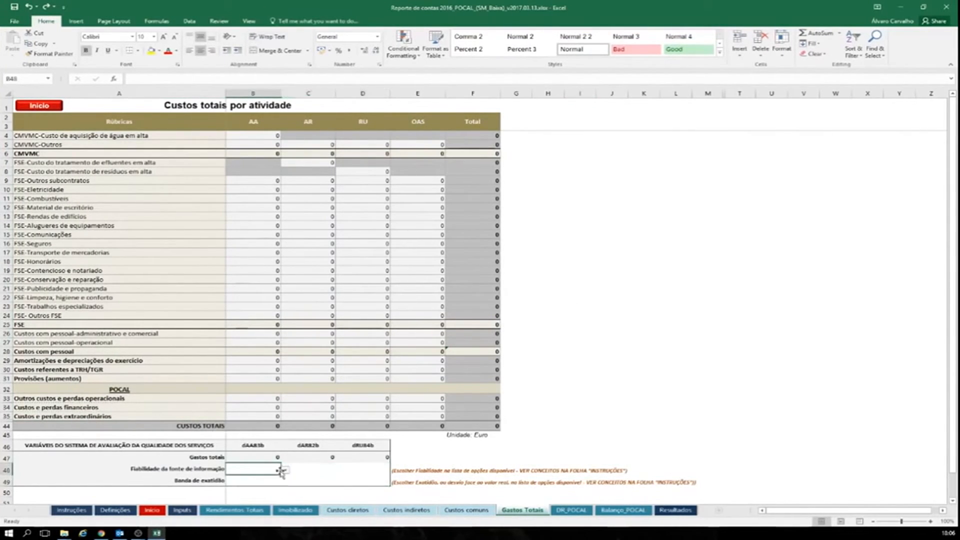
pyautogui.click(284, 470)
pyautogui.click(270, 477)
pyautogui.click(316, 469)
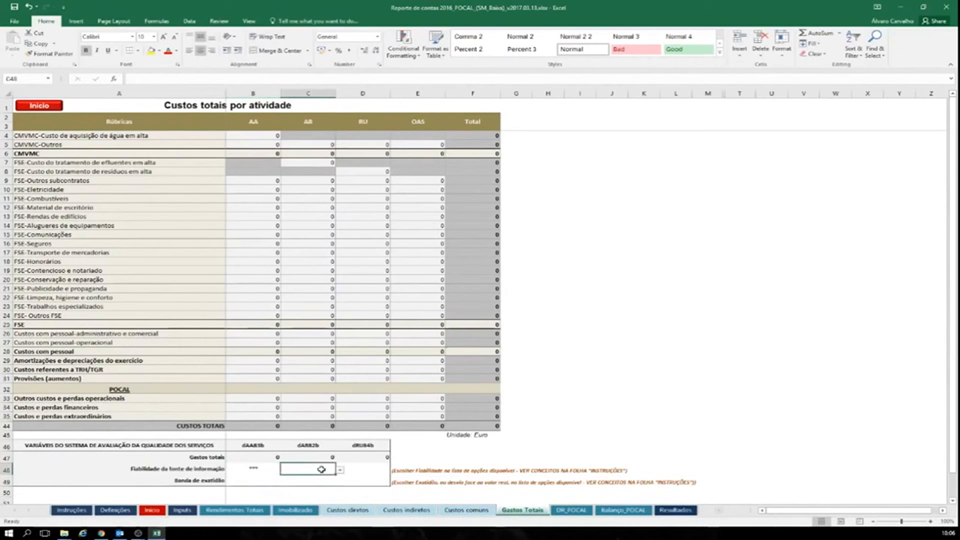
pyautogui.click(339, 470)
pyautogui.click(325, 483)
pyautogui.click(363, 469)
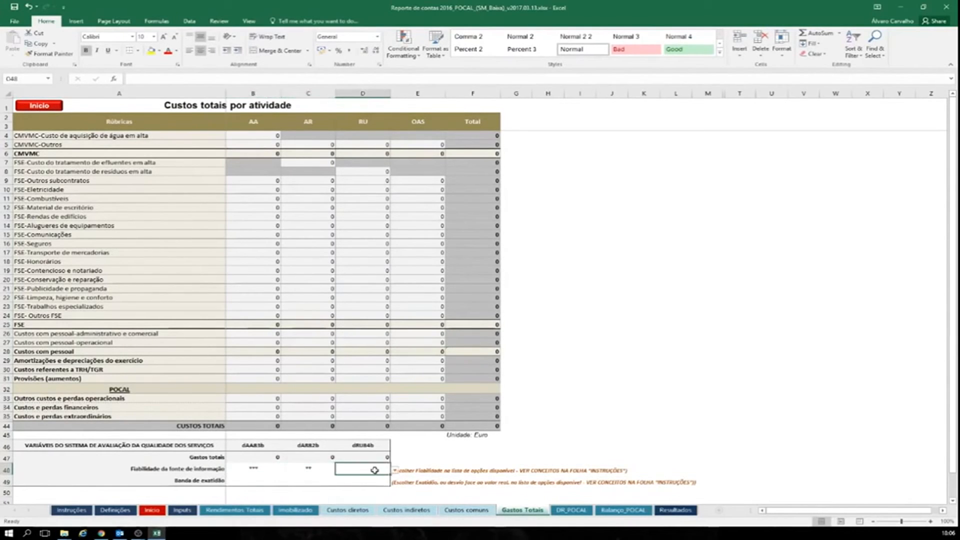
pyautogui.click(395, 469)
pyautogui.click(370, 490)
# Set the AA Banda de exatidão to 5 - 20%, and consult the Instruções sheet for the reliability and accuracy concepts.
pyautogui.click(262, 471)
pyautogui.click(255, 479)
pyautogui.click(286, 481)
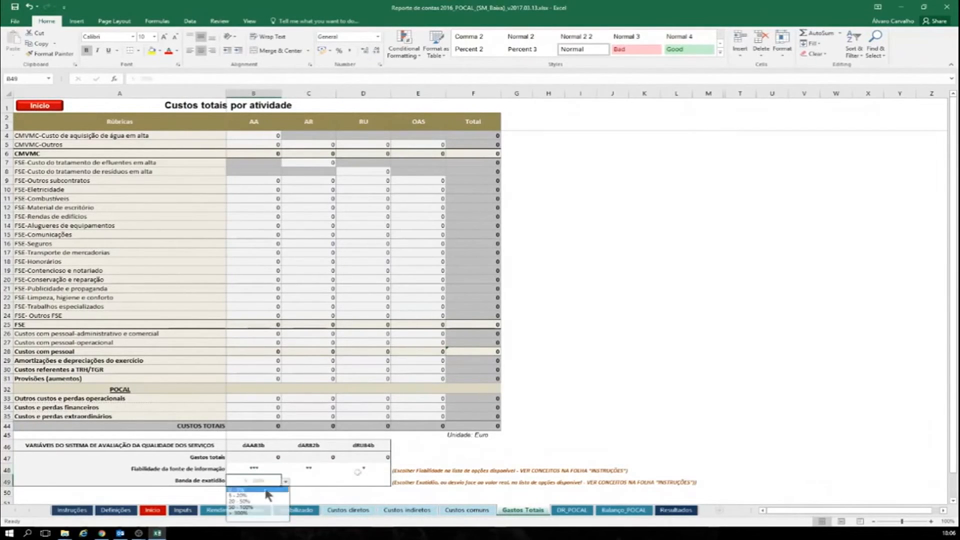
pyautogui.click(263, 499)
pyautogui.moveTo(258, 469); pyautogui.dragTo(358, 468)
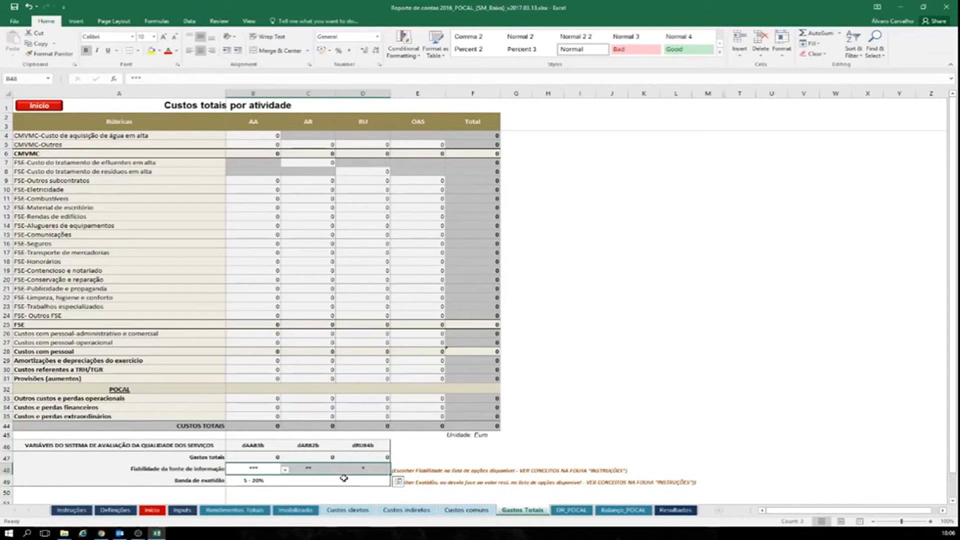
pyautogui.click(86, 511)
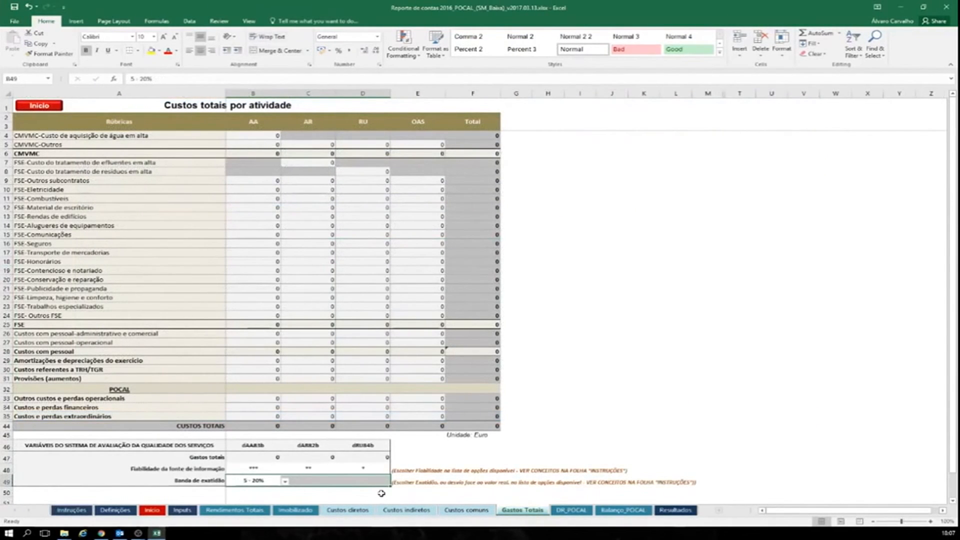
# Set the Banda de exatidão in Gastos Totais to 5 - 20% for AR and 0 - 5% for RU.
pyautogui.click(310, 483)
pyautogui.click(340, 481)
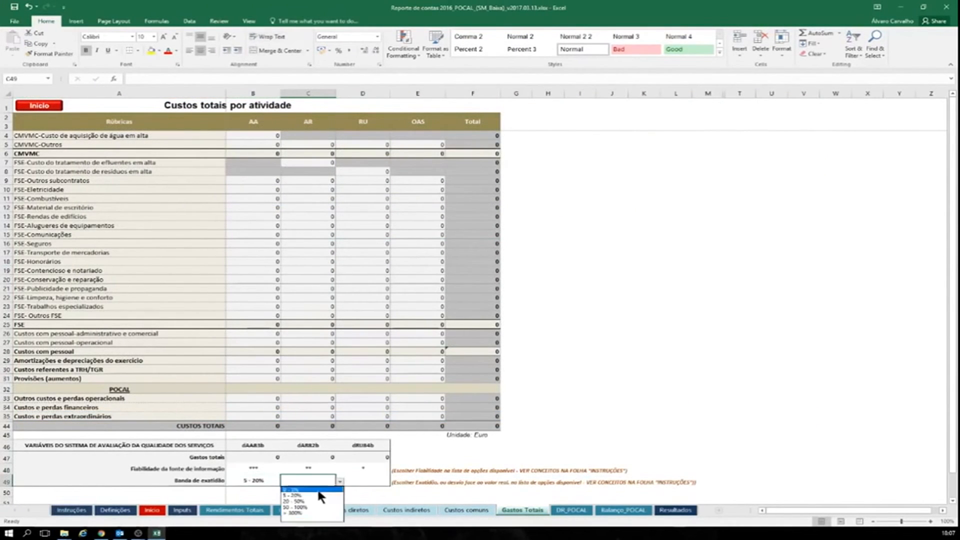
pyautogui.click(320, 495)
pyautogui.click(365, 481)
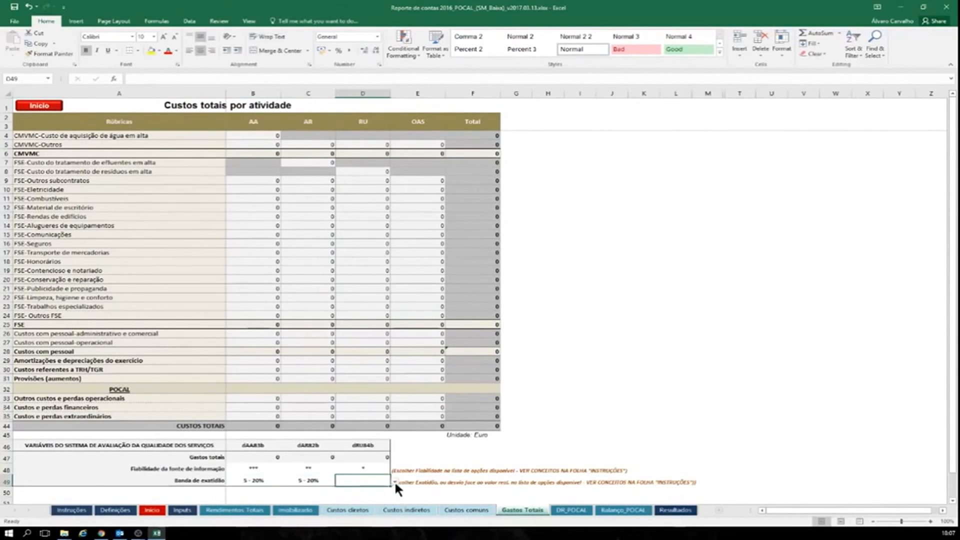
pyautogui.click(395, 481)
pyautogui.click(395, 489)
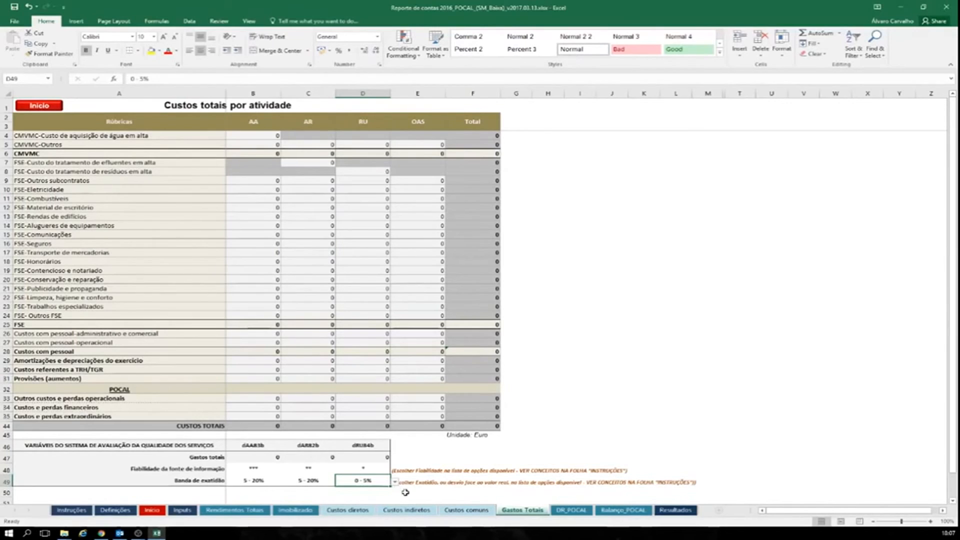
pyautogui.click(626, 317)
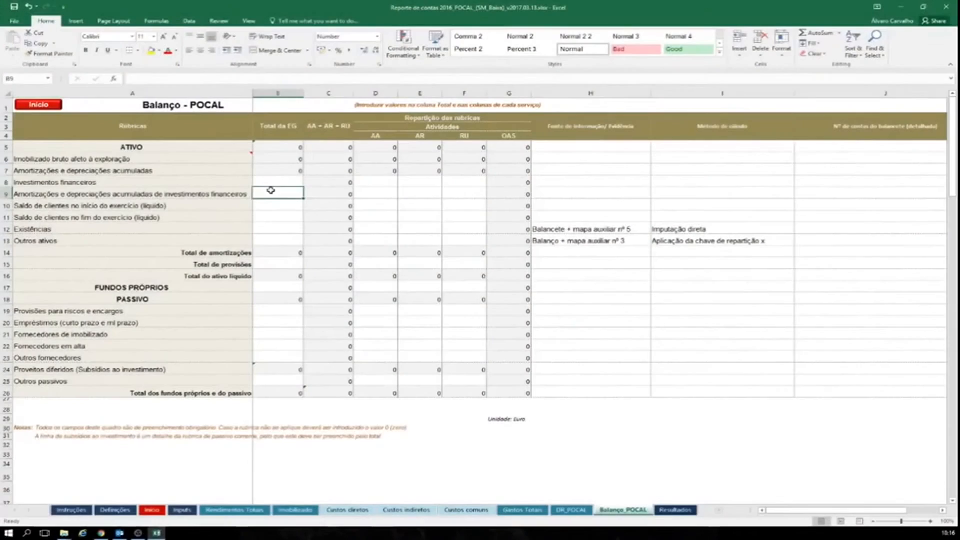
# Examine the Balanço_POCAL table's input cells, automatic Imobilizado and Proveitos diferidos rows, OAS column and Total da EG column.
pyautogui.moveTo(278, 146); pyautogui.dragTo(506, 390)
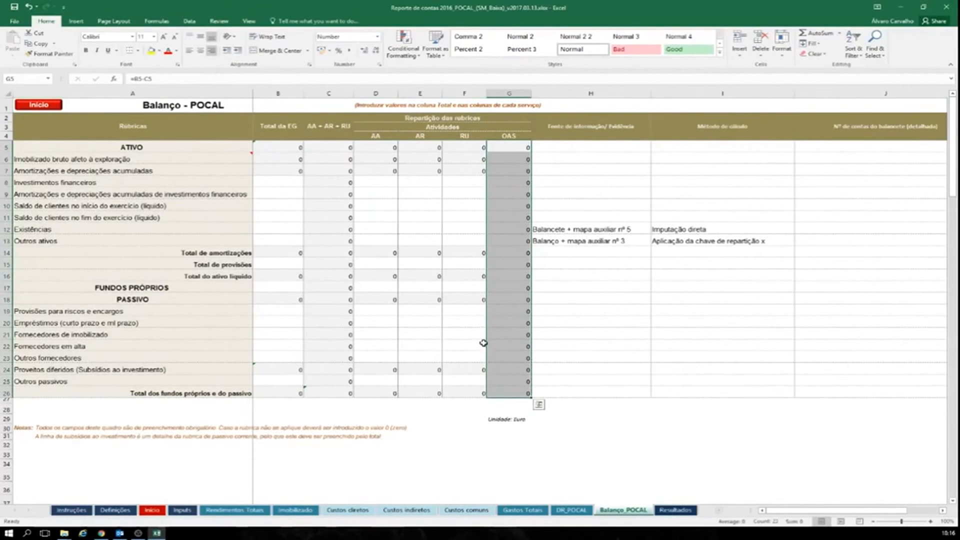
pyautogui.moveTo(282, 184); pyautogui.dragTo(279, 245)
pyautogui.moveTo(370, 182); pyautogui.dragTo(454, 238)
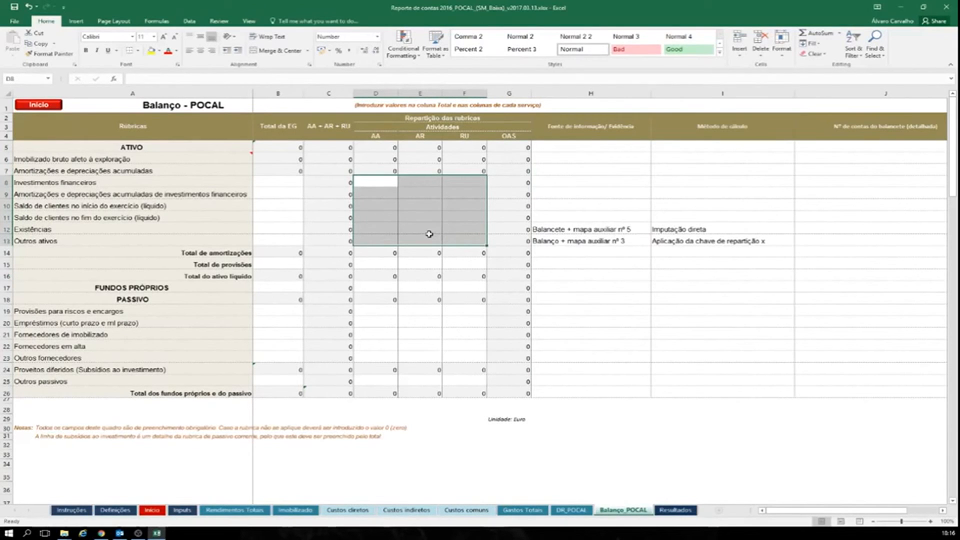
pyautogui.moveTo(295, 160); pyautogui.dragTo(495, 171)
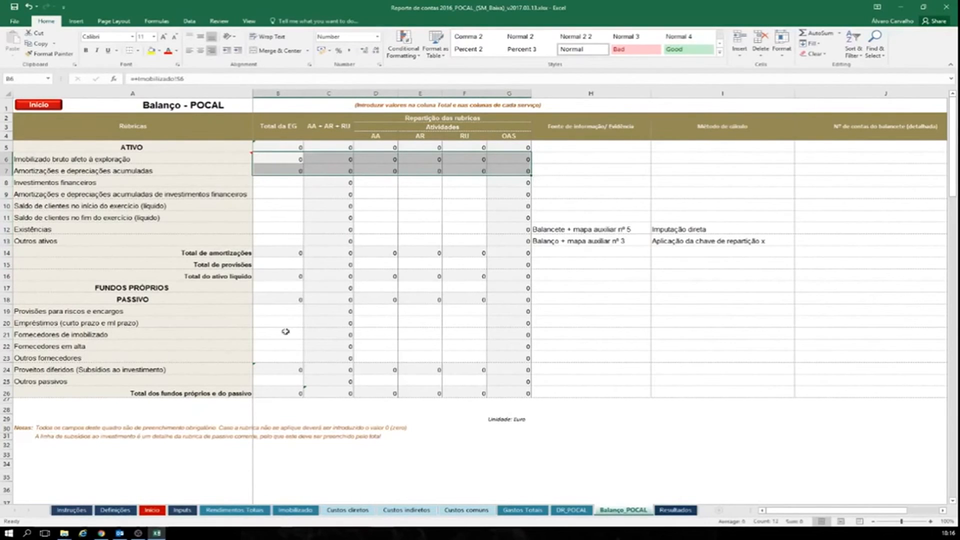
pyautogui.moveTo(289, 370); pyautogui.dragTo(501, 374)
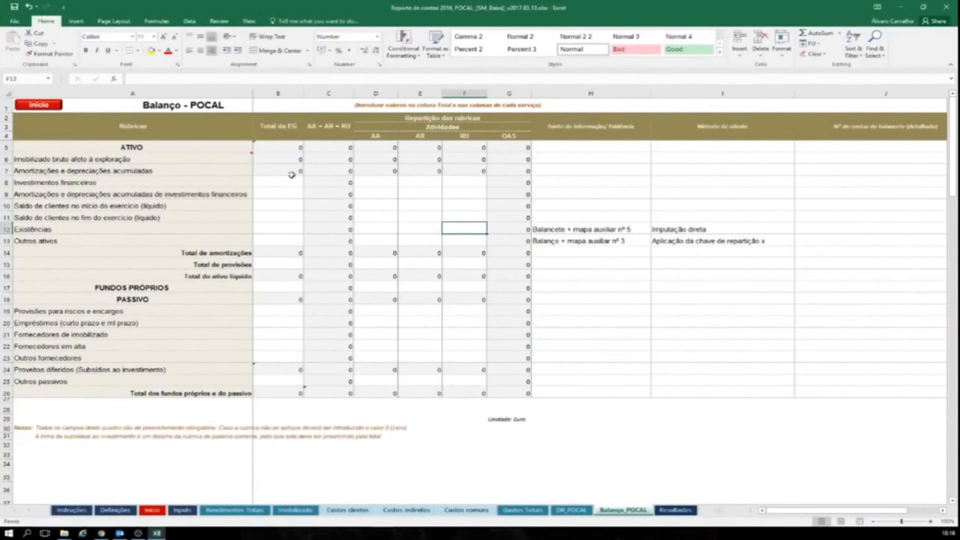
pyautogui.click(288, 146)
pyautogui.moveTo(288, 146); pyautogui.dragTo(295, 393)
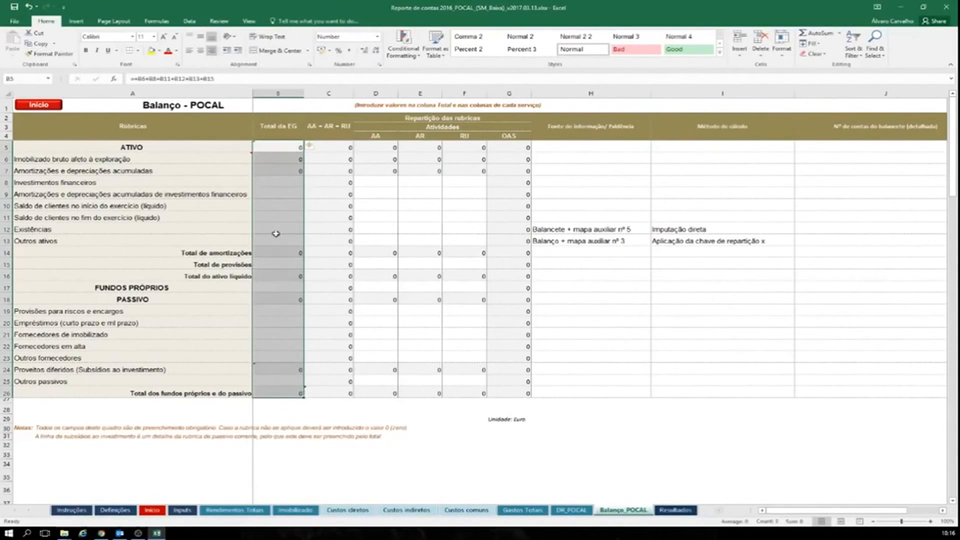
# Enter 500000 as the Total da EG for Existências in Balanço_POCAL.
pyautogui.click(282, 196)
pyautogui.click(285, 207)
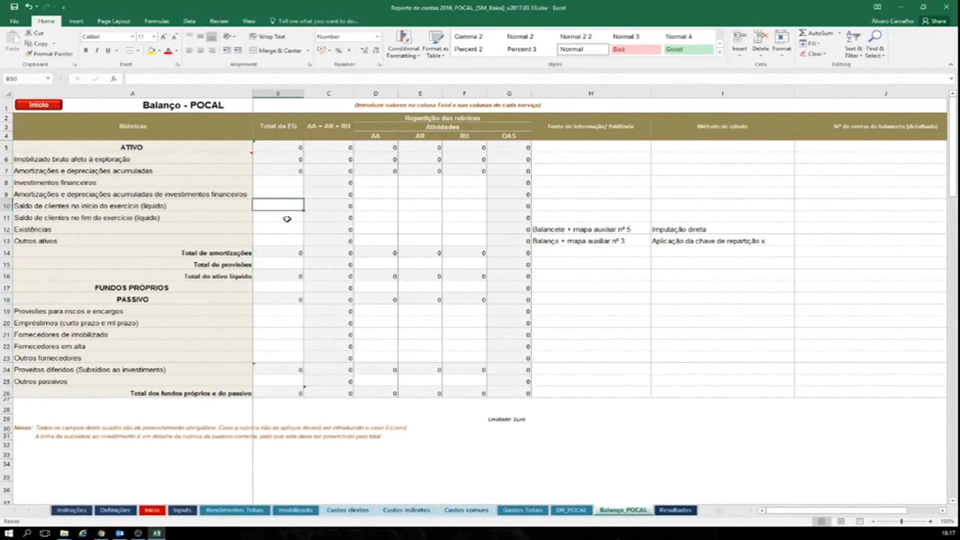
pyautogui.click(287, 219)
pyautogui.click(289, 228)
pyautogui.write('500000')
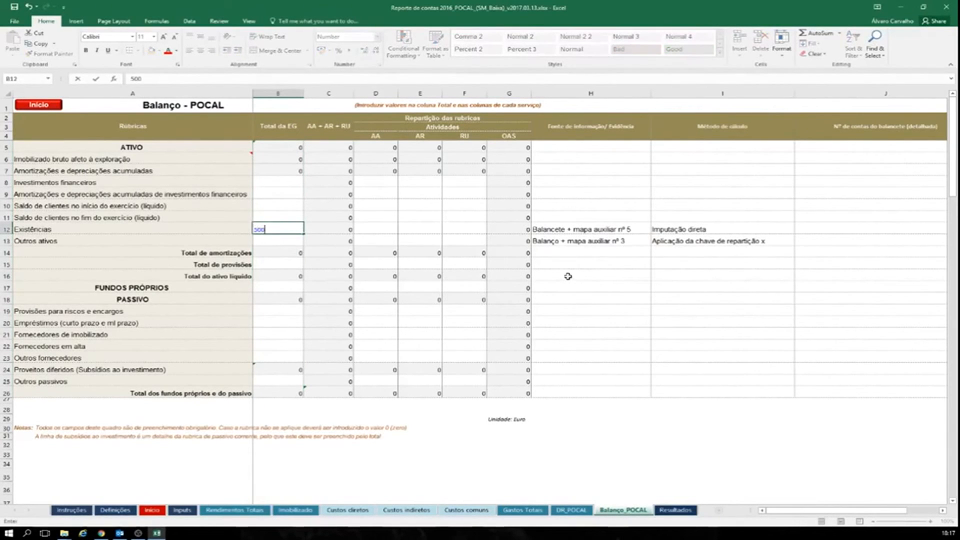
pyautogui.press('Tab')
pyautogui.press('Tab')
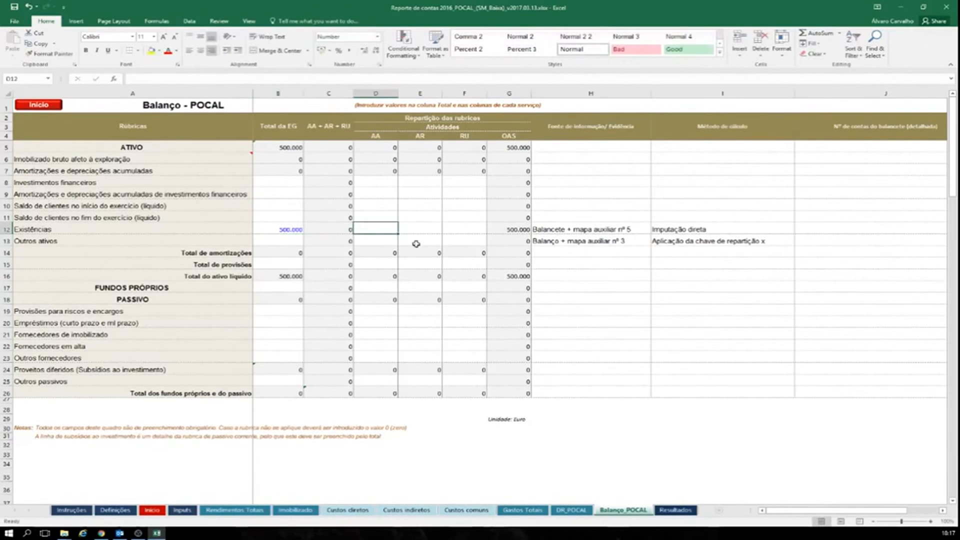
# Distribute Existências with 100.000 to AA, 10.000 to AR and 10.000 to RU.
pyautogui.write('100000')
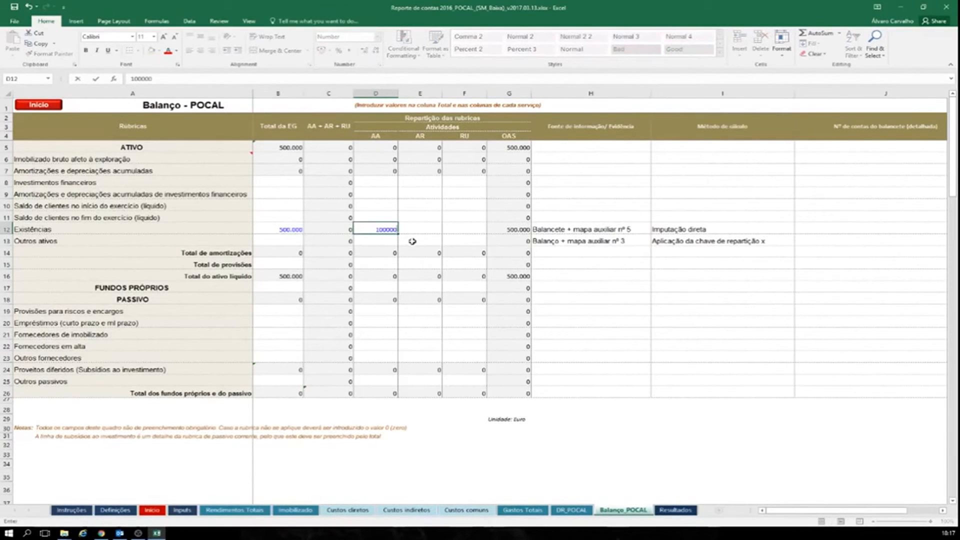
pyautogui.press('Tab')
pyautogui.write('100')
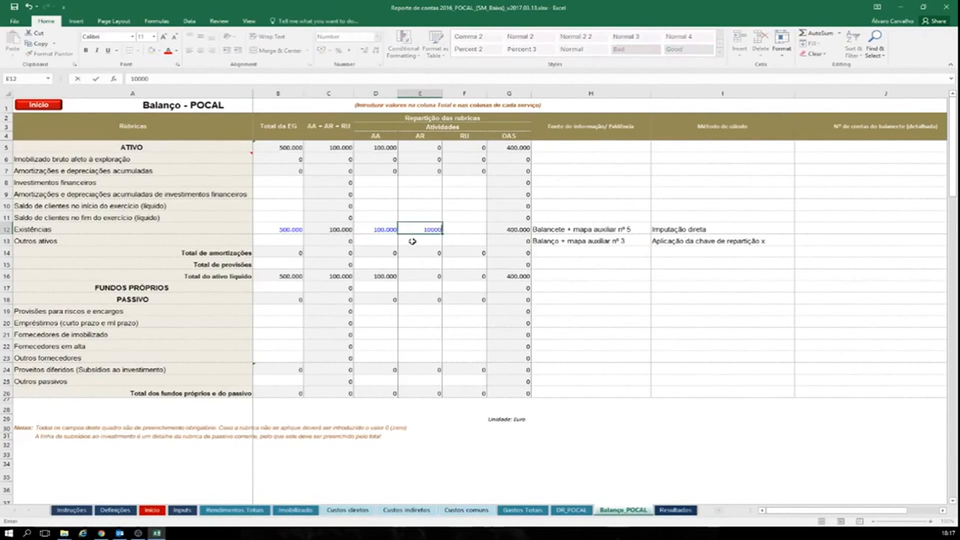
pyautogui.press('Tab')
pyautogui.write('1000')
pyautogui.press('Tab')
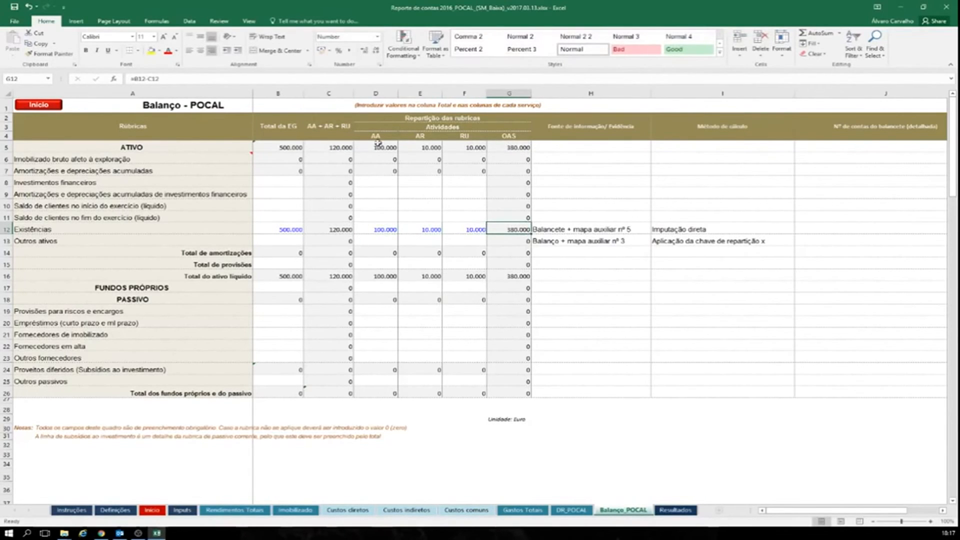
# Review the activity columns, the example source and calculation method entries for Existências and Outros ativos, and the PASSIVO row.
pyautogui.moveTo(379, 119); pyautogui.dragTo(465, 142)
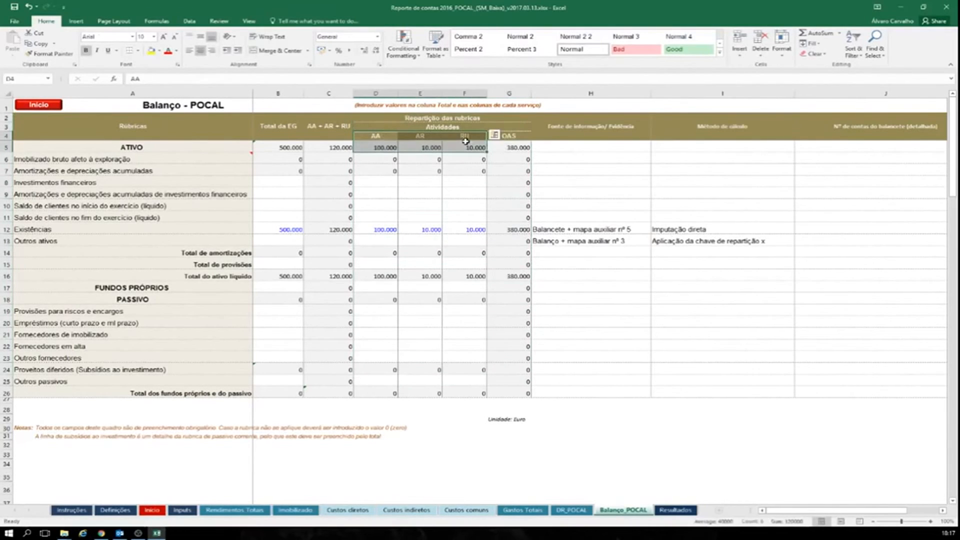
pyautogui.moveTo(380, 138); pyautogui.dragTo(464, 317)
pyautogui.moveTo(584, 127); pyautogui.dragTo(831, 398)
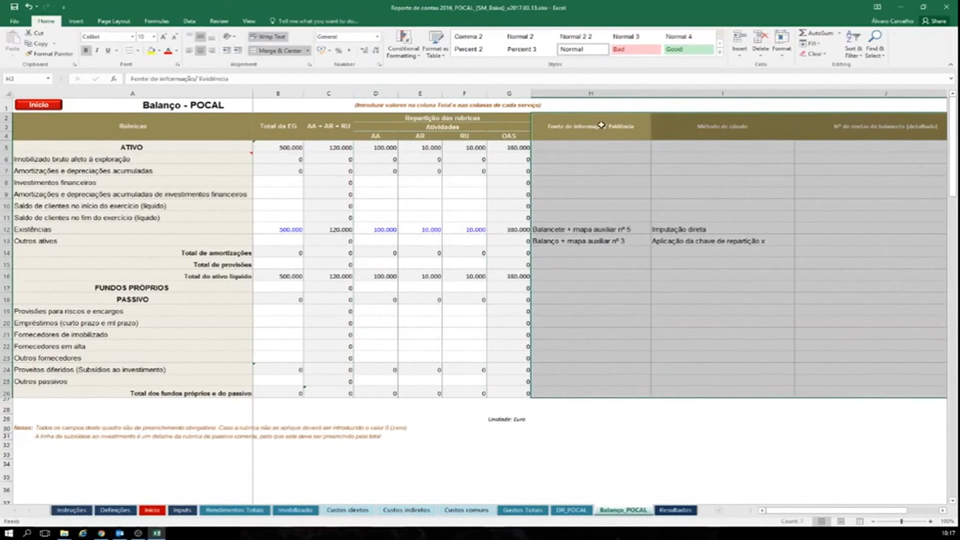
pyautogui.click(597, 235)
pyautogui.click(665, 230)
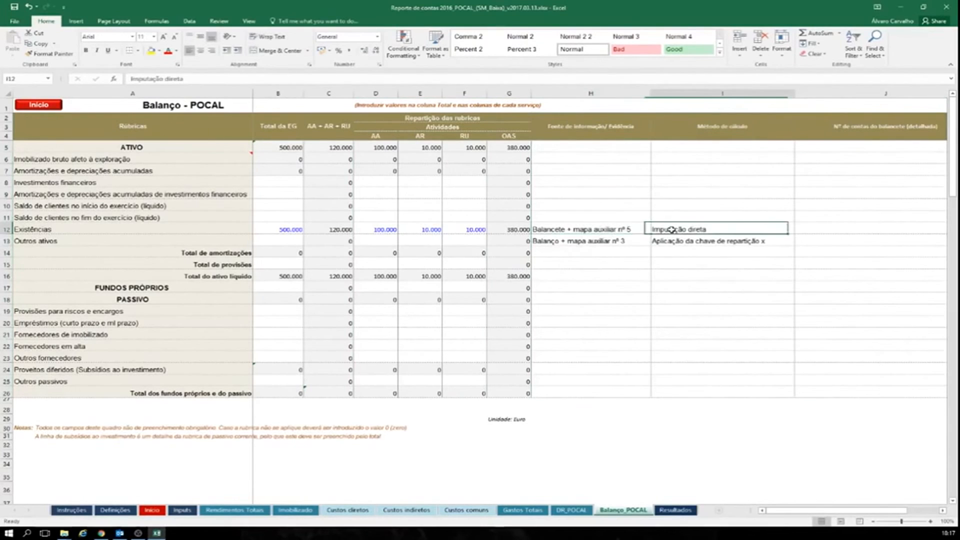
pyautogui.click(603, 241)
pyautogui.click(670, 245)
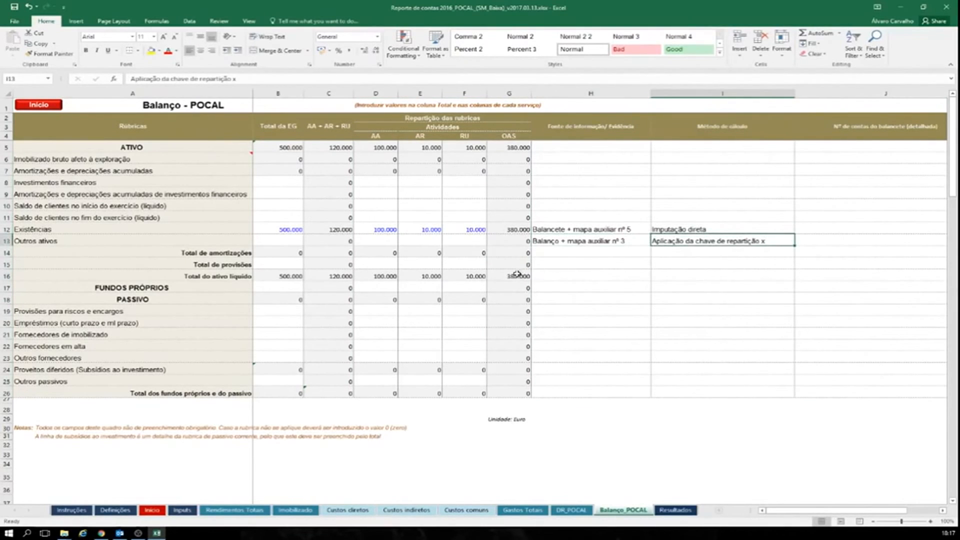
pyautogui.moveTo(282, 299); pyautogui.dragTo(526, 301)
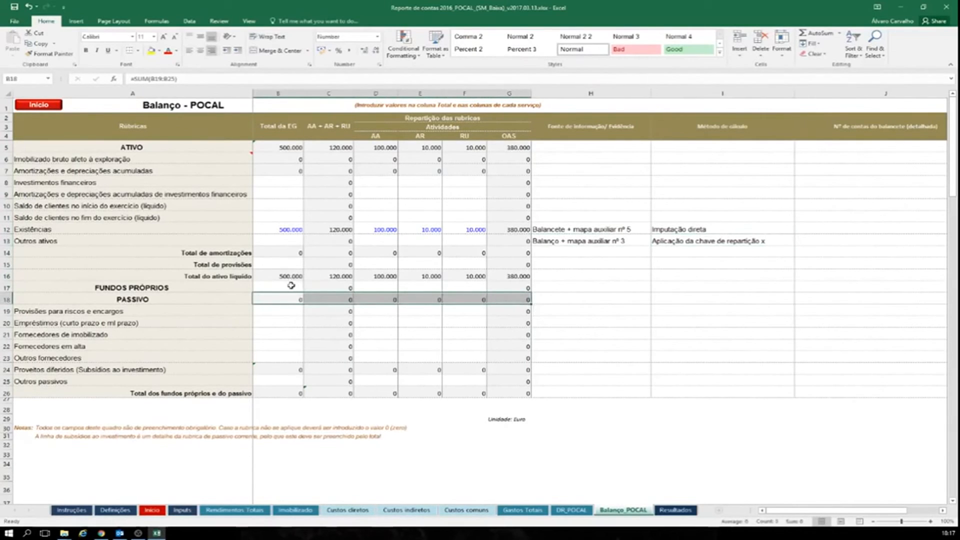
# Compare the Fundos próprios and Total dos fundos próprios e do passivo rows with the Ativo row in Balanço_POCAL.
pyautogui.moveTo(291, 286); pyautogui.dragTo(501, 290)
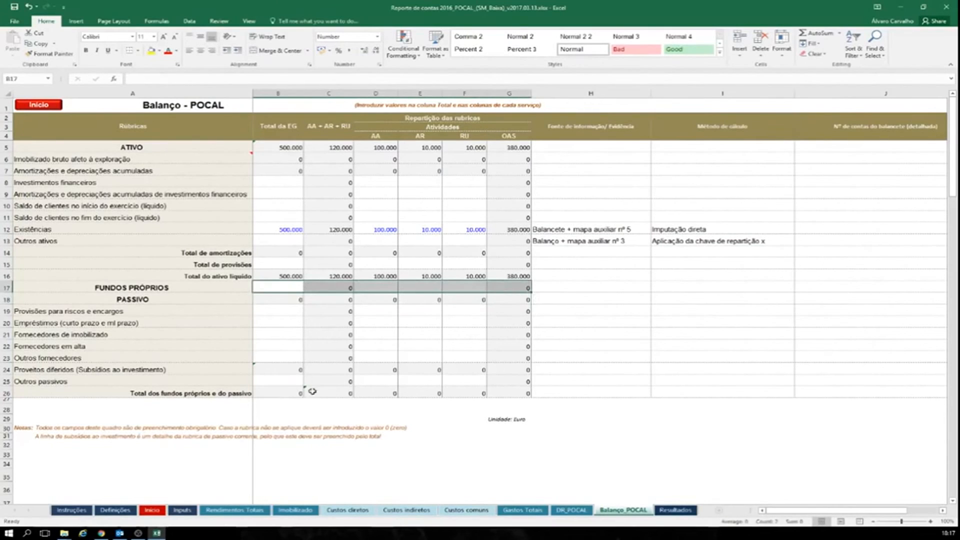
pyautogui.moveTo(279, 393); pyautogui.dragTo(494, 389)
pyautogui.hotkey('ctrl', 'v')
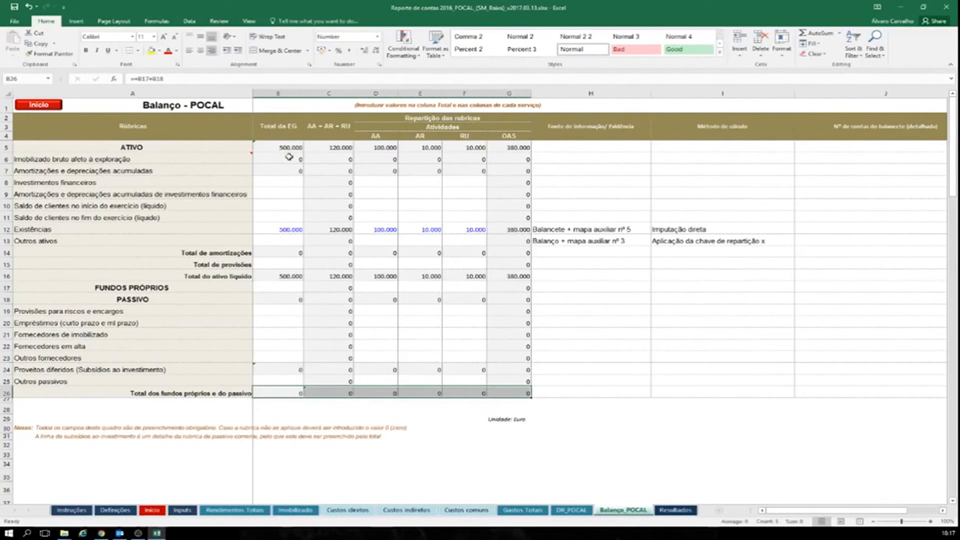
pyautogui.moveTo(289, 148); pyautogui.dragTo(504, 148)
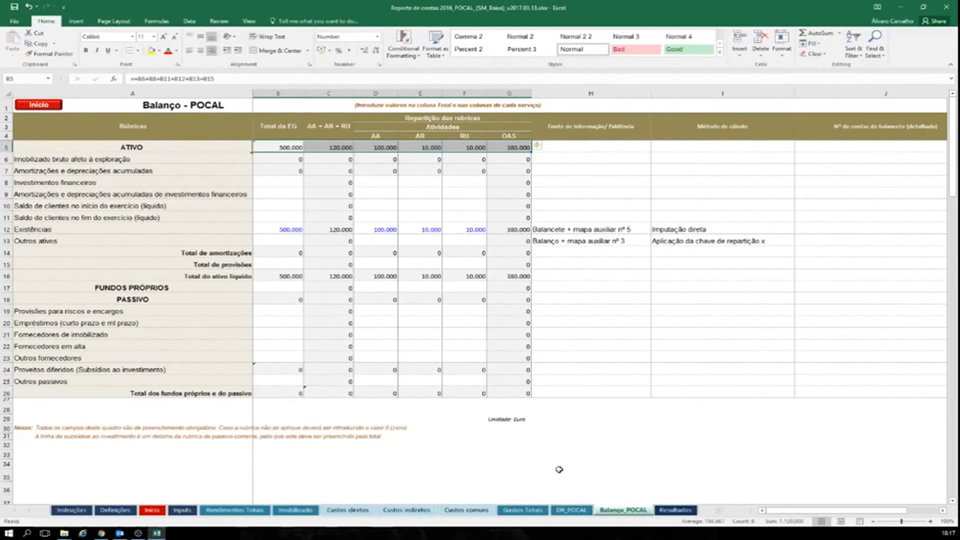
pyautogui.click(564, 307)
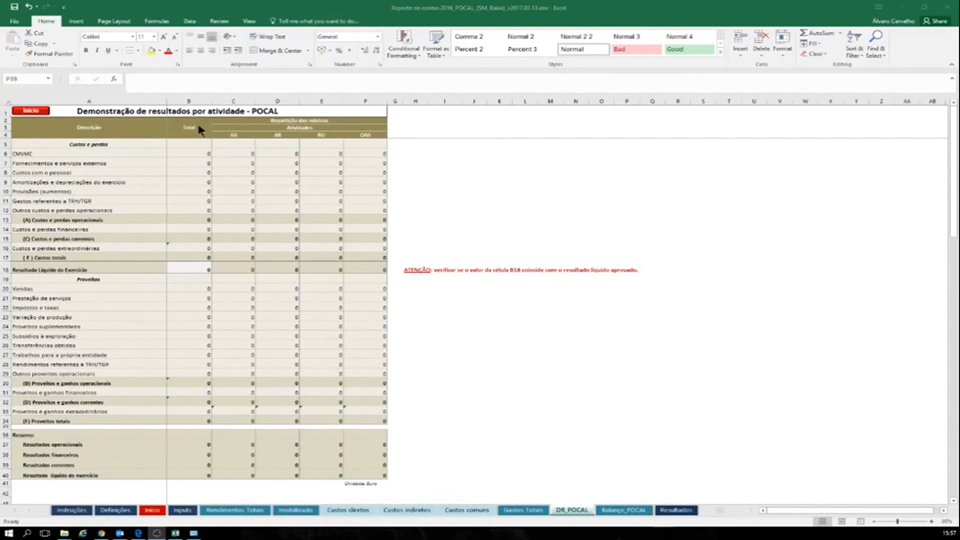
# Review the DR_POCAL income statement by activity and the Abastecimento, Saneamento and Resíduos indicators in the Resultados sheet.
pyautogui.moveTo(197, 125); pyautogui.dragTo(364, 475)
pyautogui.click(667, 511)
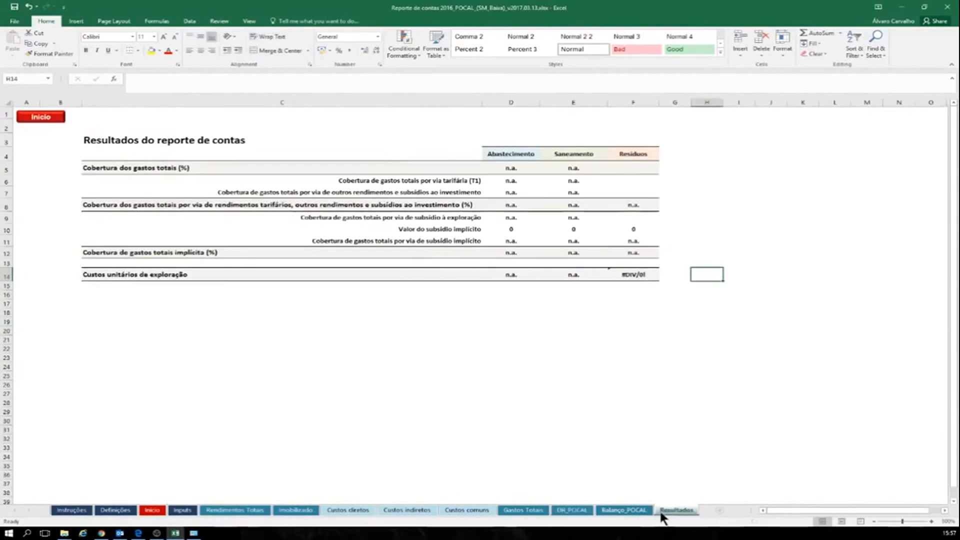
pyautogui.moveTo(510, 169); pyautogui.dragTo(616, 278)
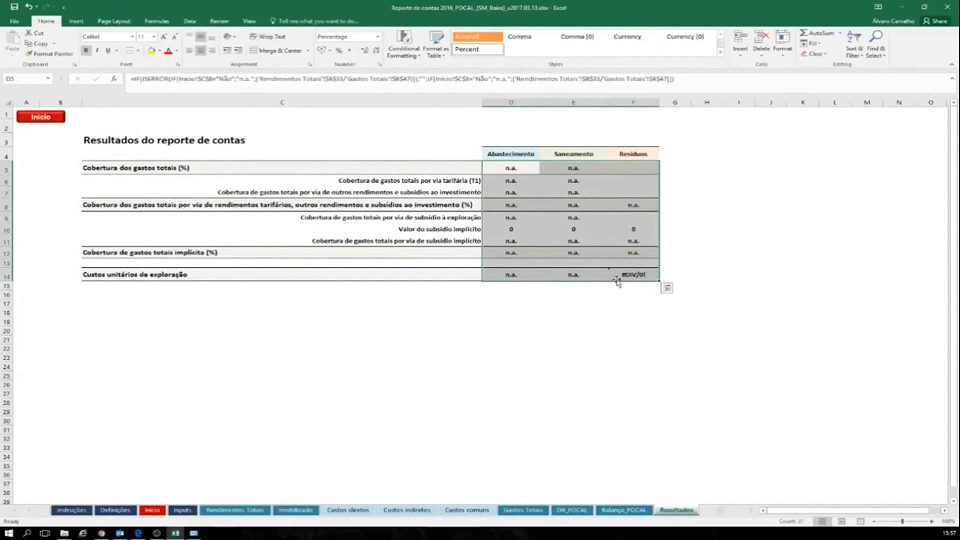
pyautogui.click(620, 294)
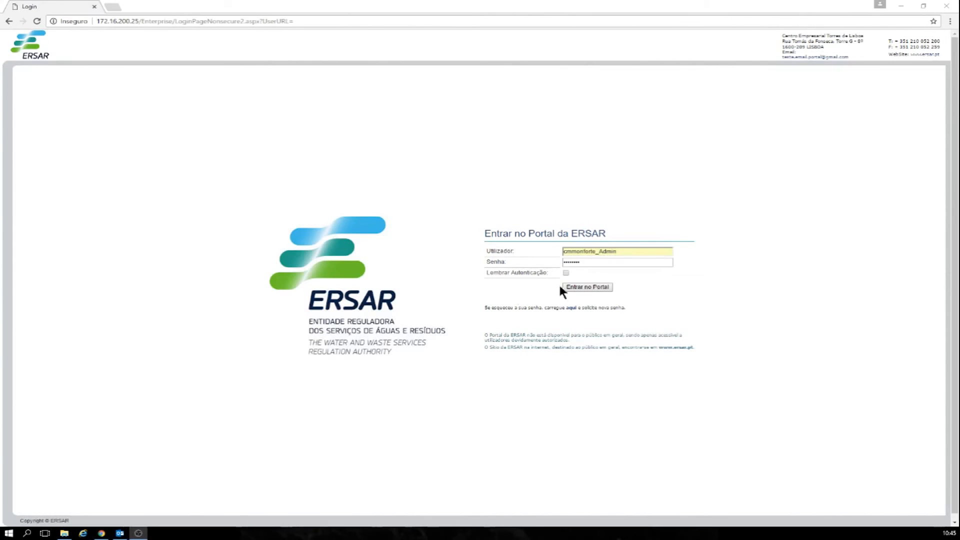
# Log in to the ERSAR portal in Chrome and open the 2016 record of Reporte de contas - Sistemas Municipais.
pyautogui.click(590, 288)
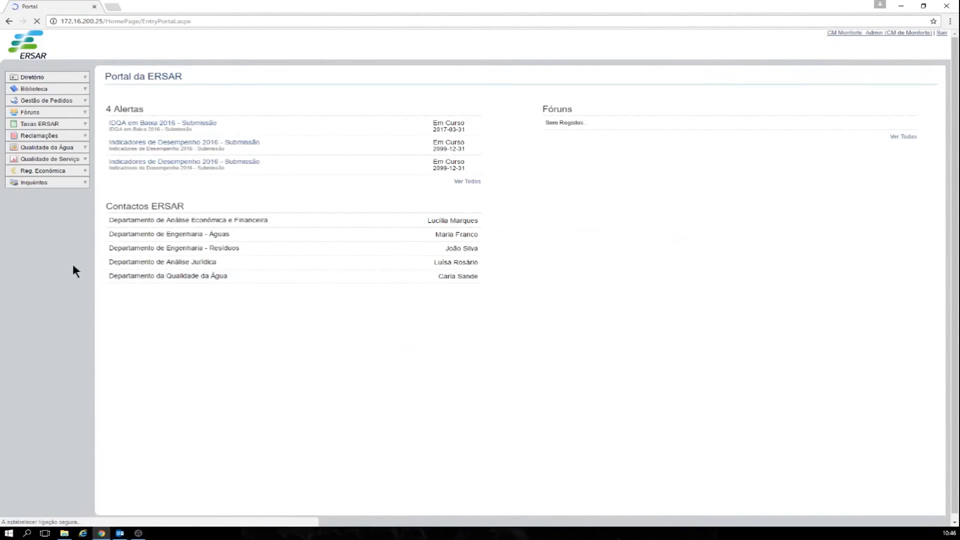
pyautogui.click(86, 172)
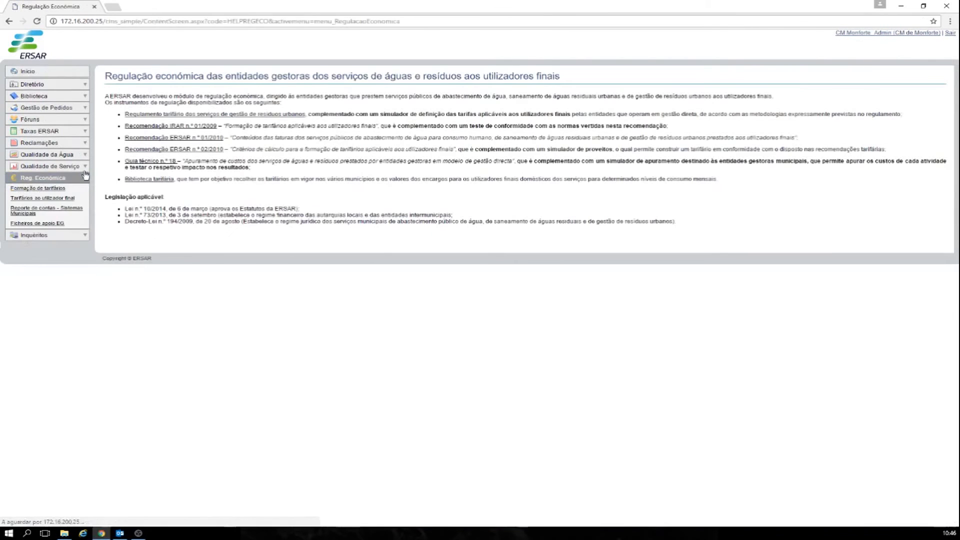
pyautogui.click(69, 209)
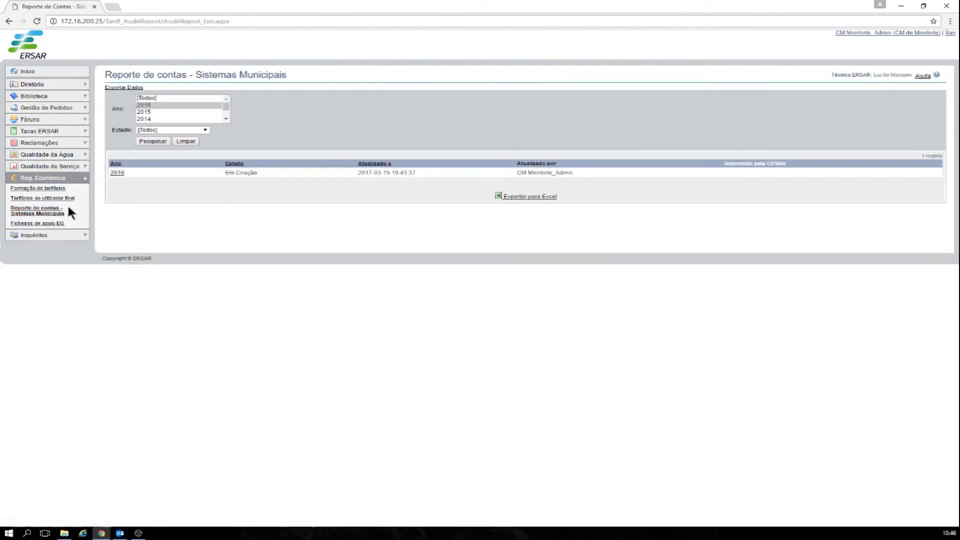
pyautogui.click(118, 172)
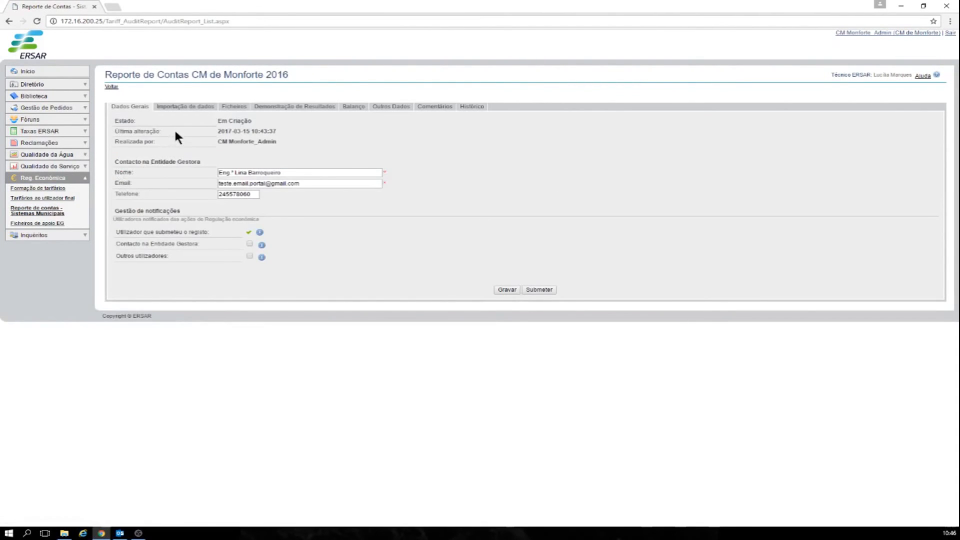
# Add Reporte de contas 2016_POCAL_(SM_Baixa)_v2.xlsx as the data import file of the 2016 report.
pyautogui.click(202, 105)
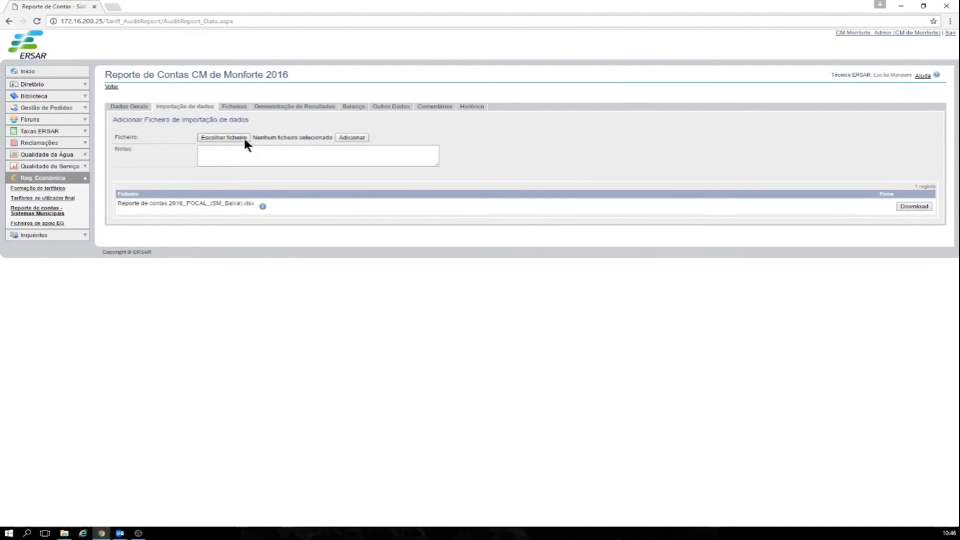
pyautogui.click(244, 142)
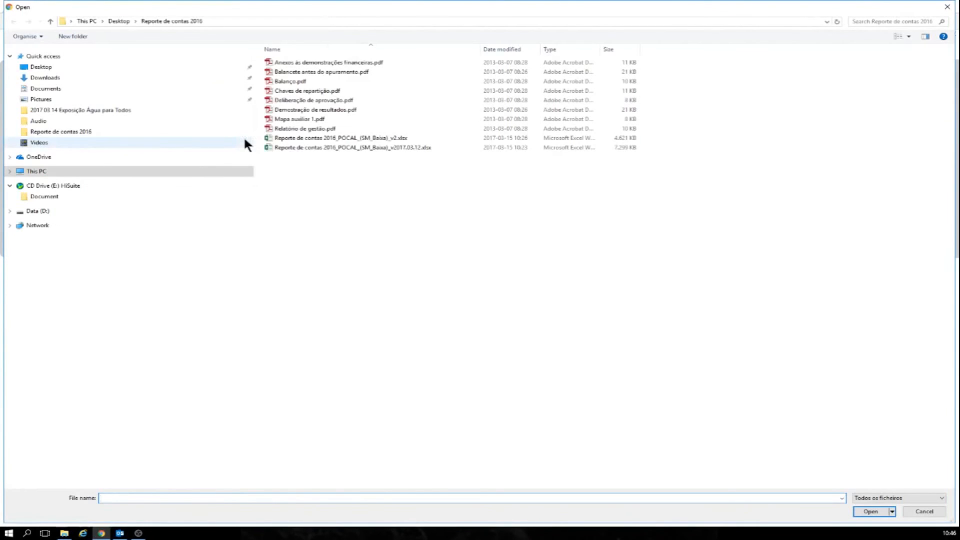
pyautogui.doubleClick(338, 138)
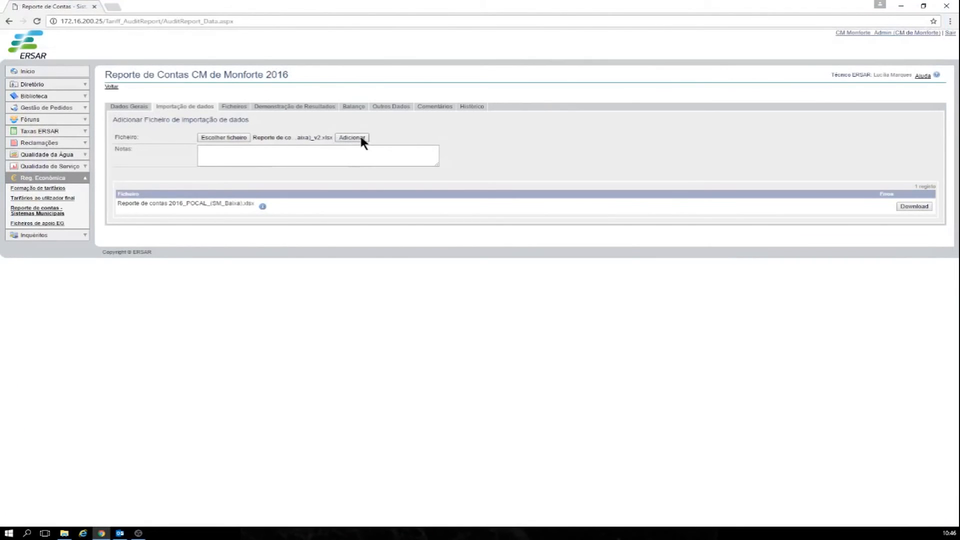
pyautogui.click(360, 138)
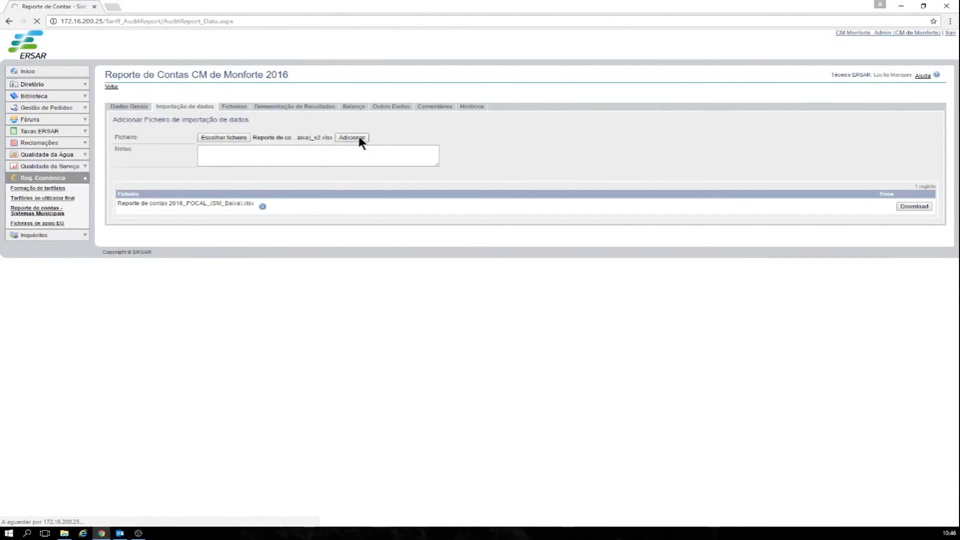